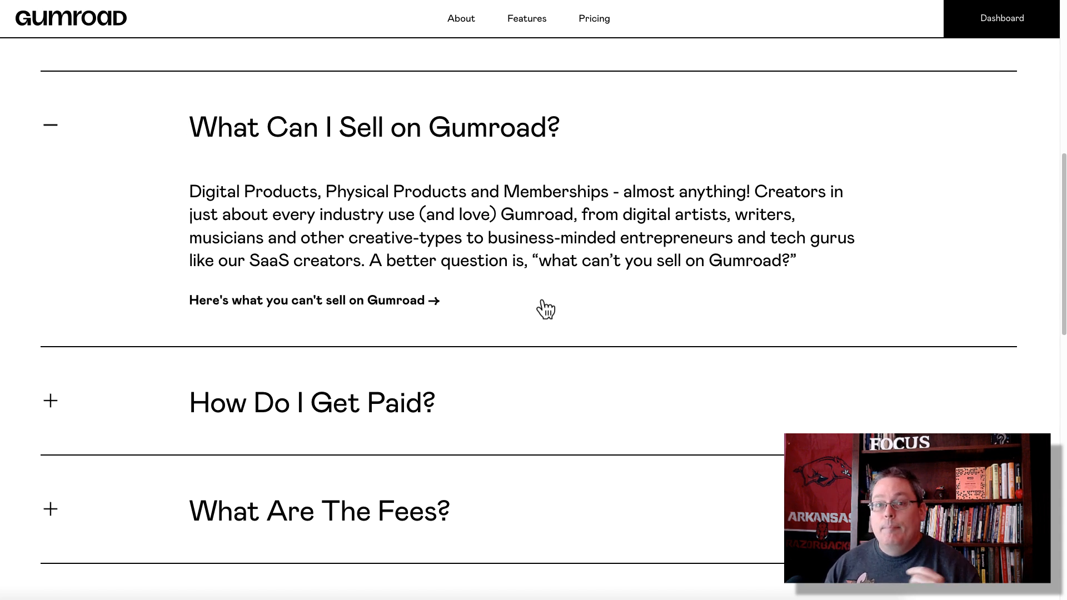
Step: Expand the FAQ answers for How Do I Get Paid?, What Are The Fees? and memberships
click(86, 406)
scroll(231, 362, down, 2)
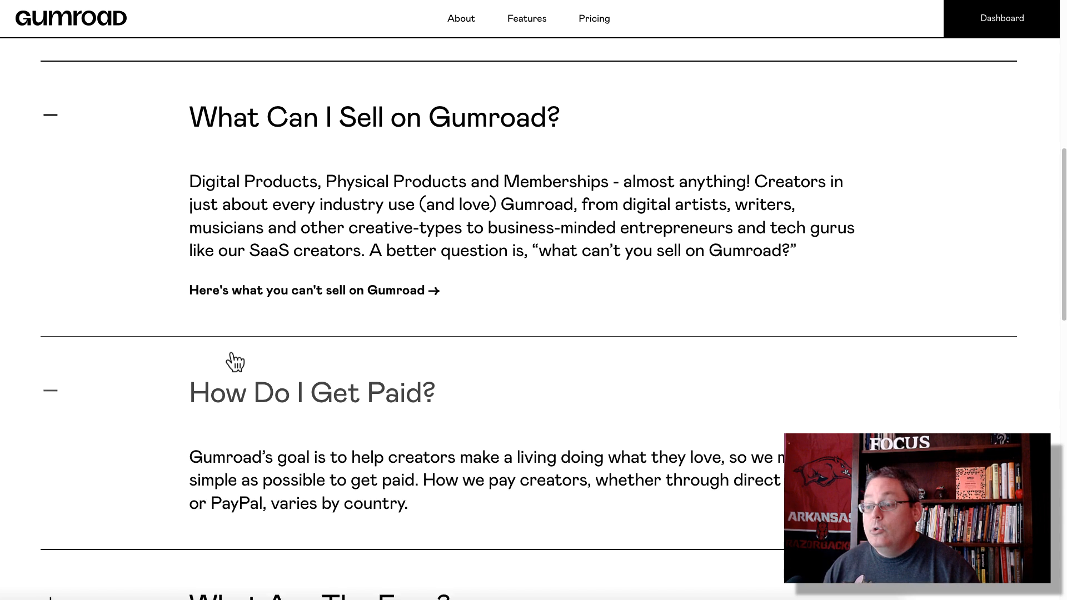
scroll(177, 356, down, 3)
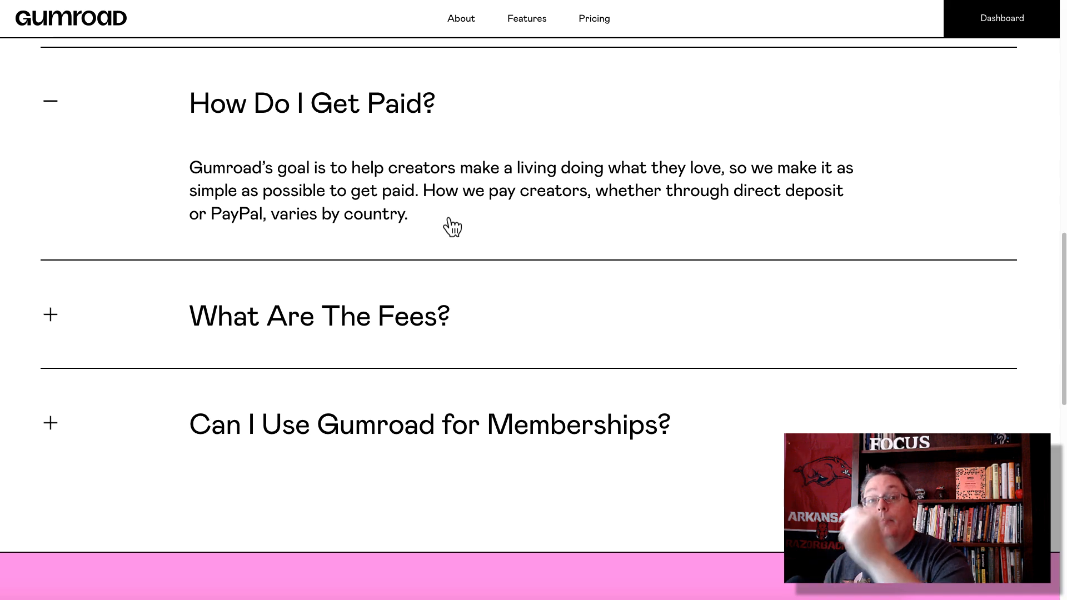
click(55, 323)
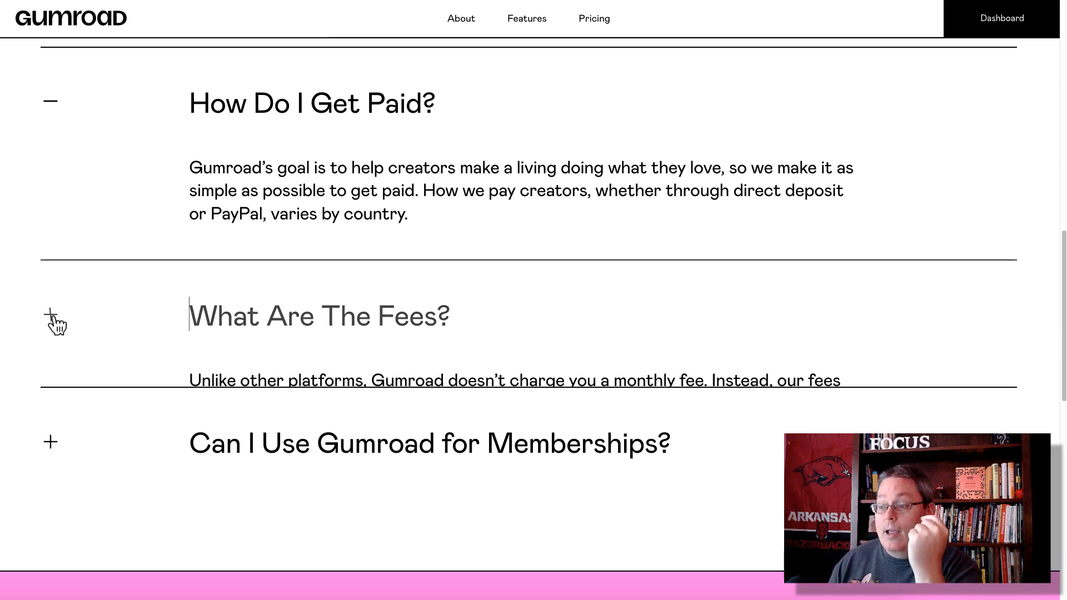
scroll(126, 336, down, 2)
scroll(135, 345, up, 15)
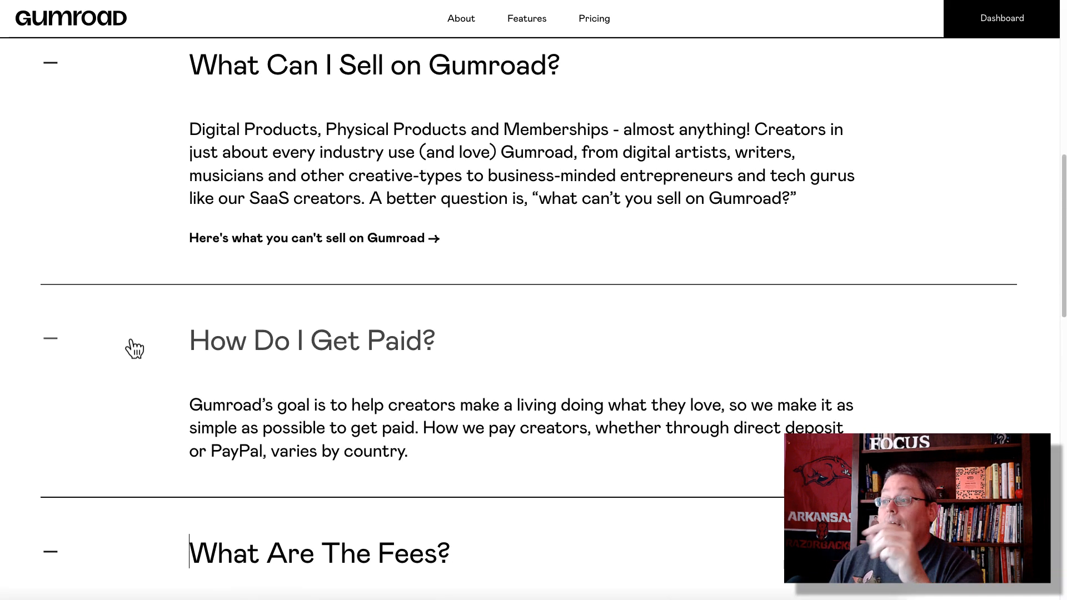
scroll(132, 343, down, 12)
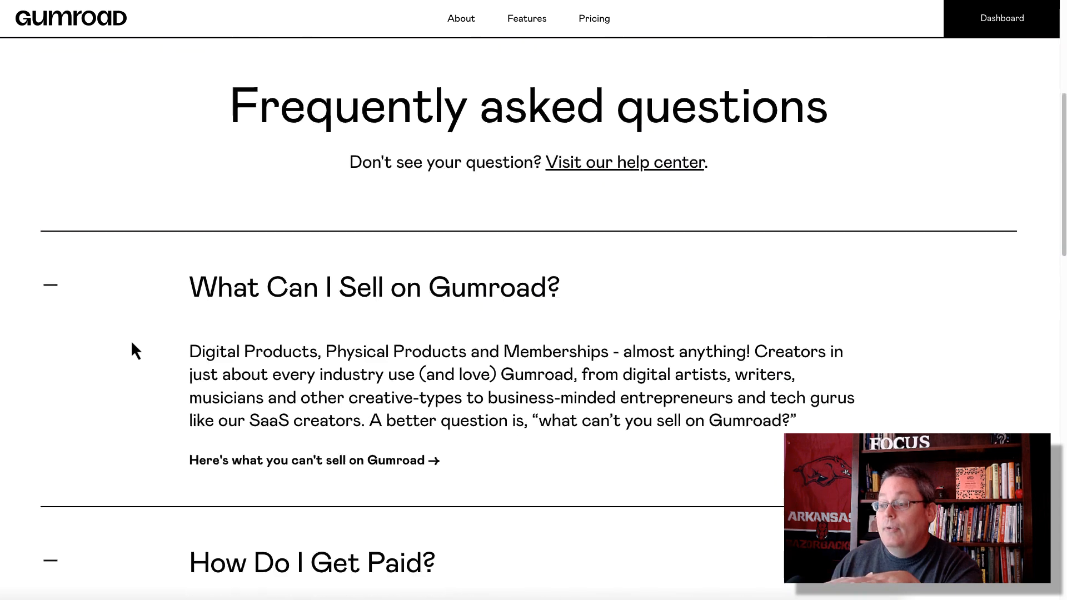
scroll(132, 343, down, 4)
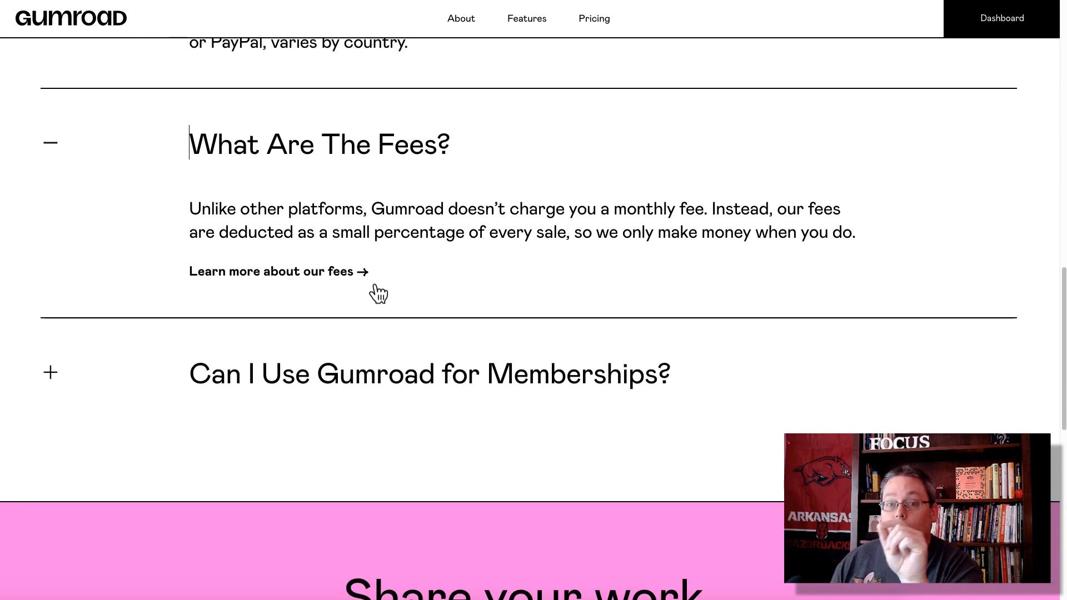
click(52, 373)
Step: Highlight the article's sentence on Stripe and PayPal processing fees, then go to Stripe's pricing page
scroll(122, 375, down, 3)
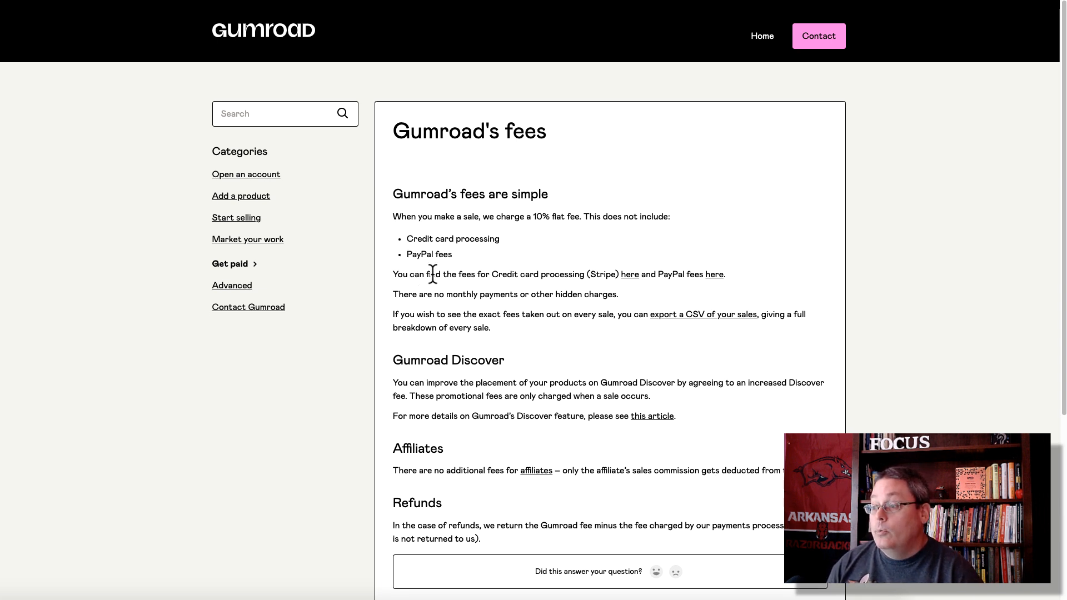
drag(392, 274, 742, 271)
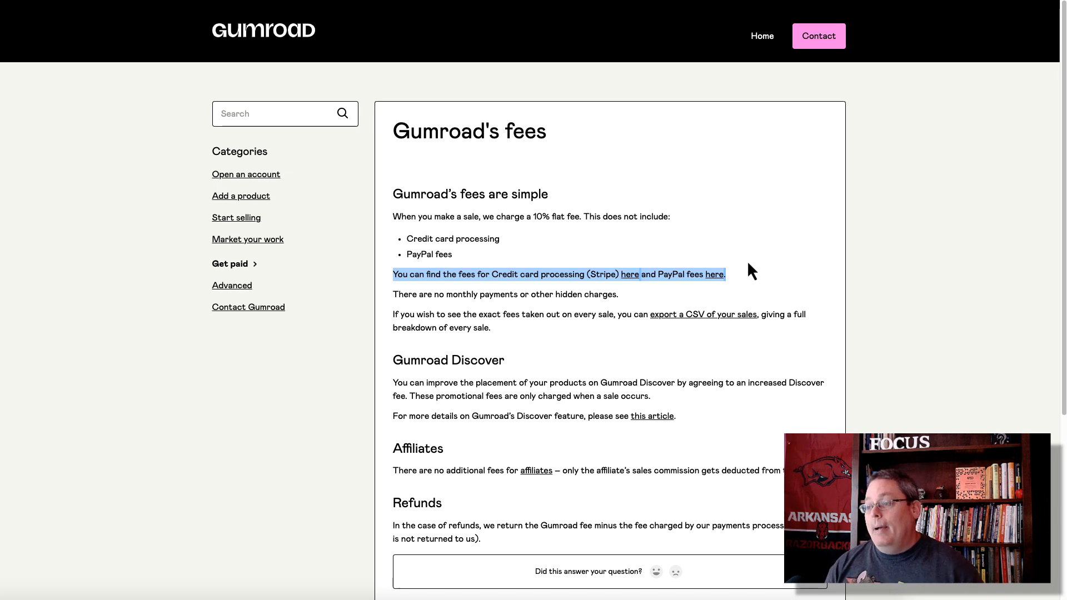
key(ctrl+Tab)
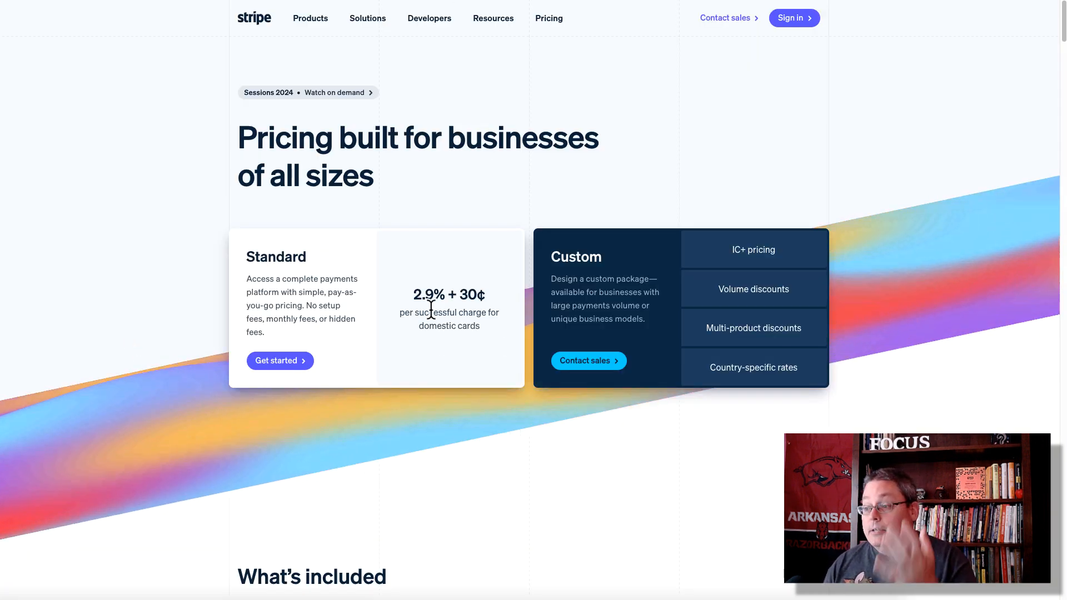
Step: Highlight Stripe's 2.9% + 30¢ domestic card rate, then review PayPal's merchant fee table
drag(484, 329, 395, 314)
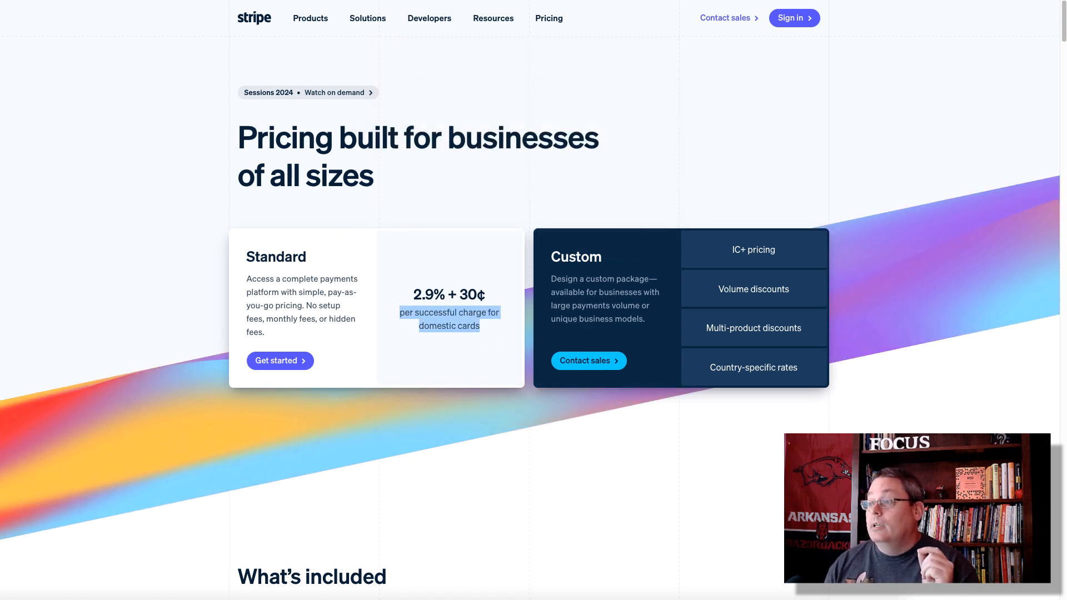
key(ctrl+Tab)
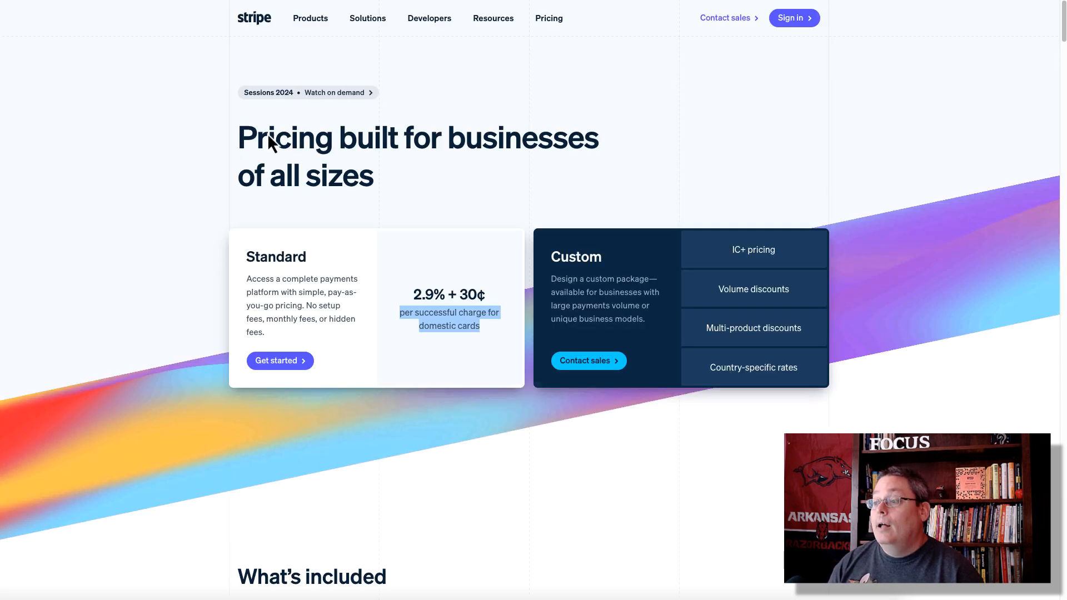
click(115, 245)
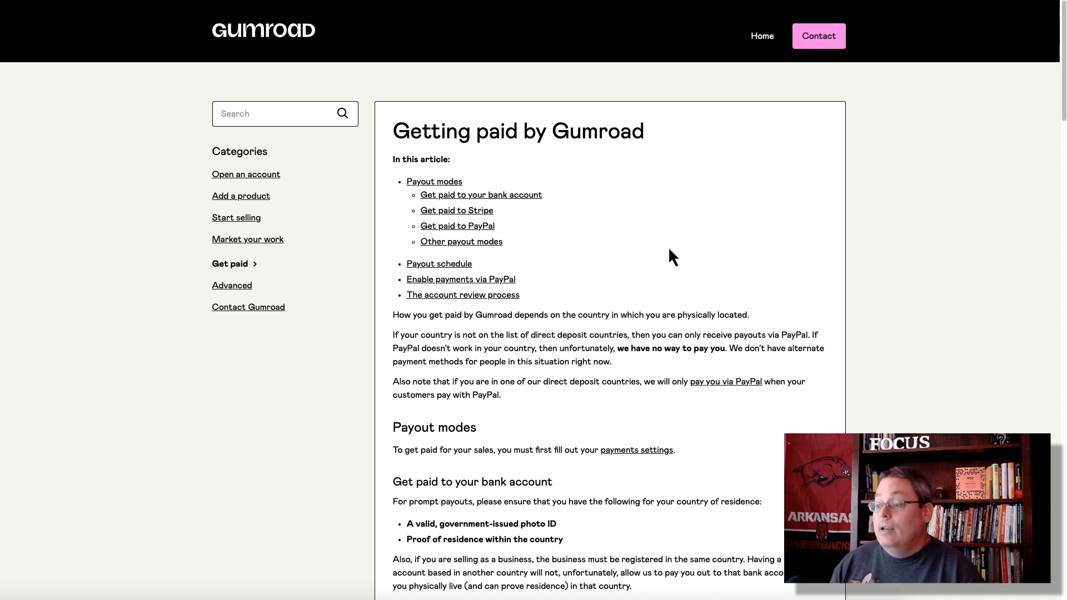
Step: Read down to the Direct bank payouts paragraph and highlight it
scroll(669, 245, down, 3)
scroll(641, 244, down, 5)
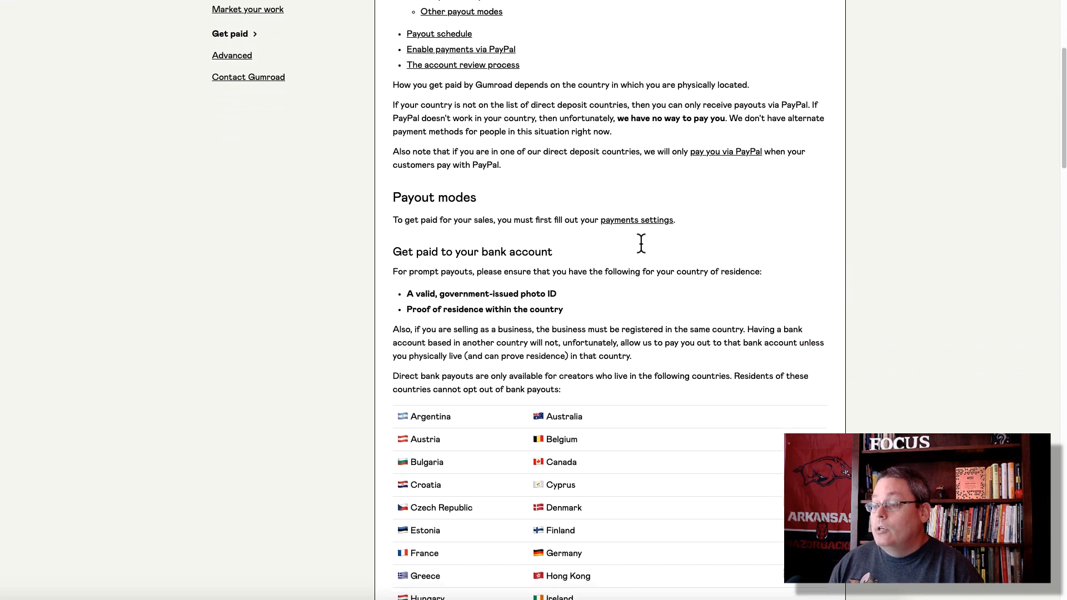
scroll(643, 252, down, 2)
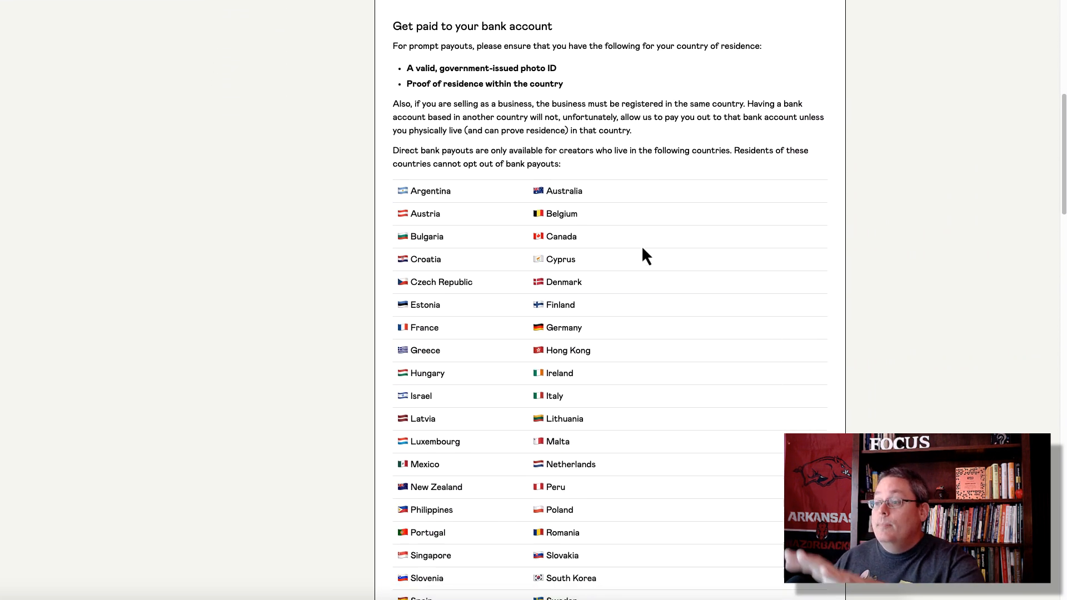
scroll(642, 245, down, 1)
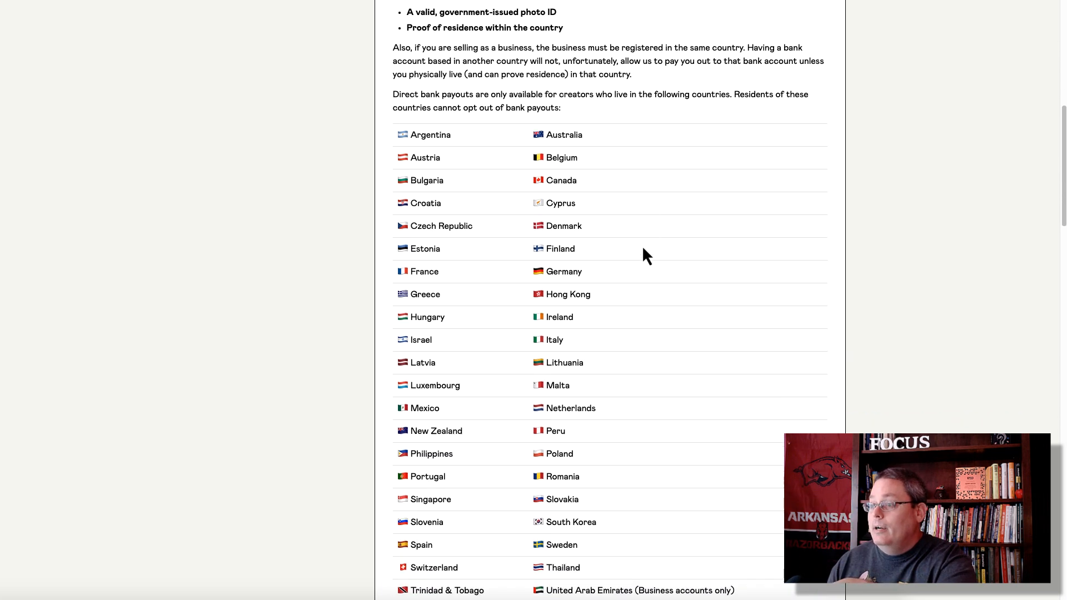
drag(392, 86, 576, 103)
Step: Continue reading and briefly highlight the Get paid to PayPal heading
scroll(615, 139, down, 1)
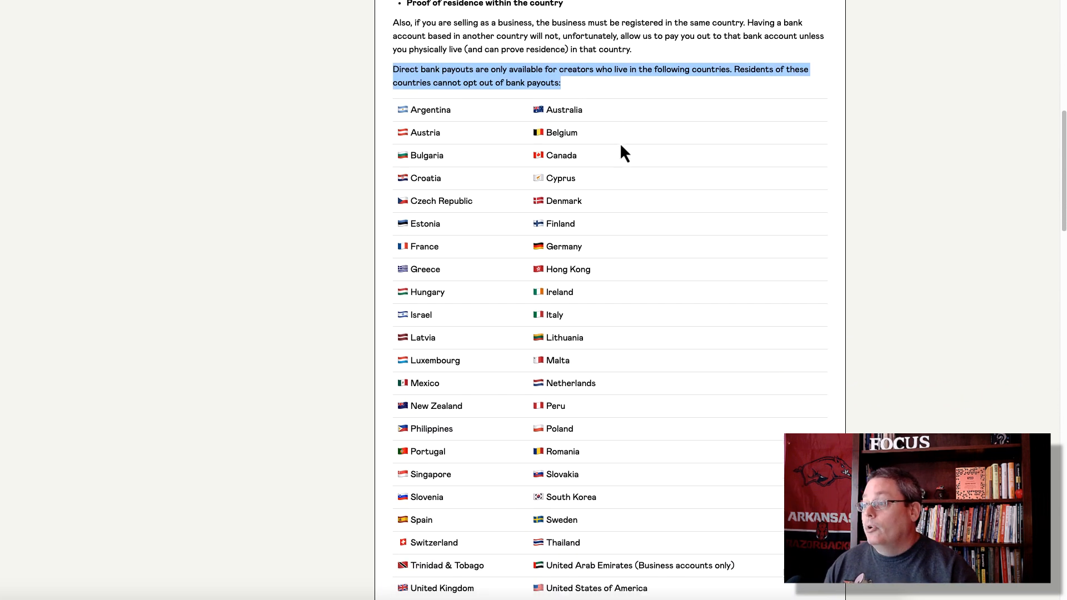
scroll(621, 146, down, 1)
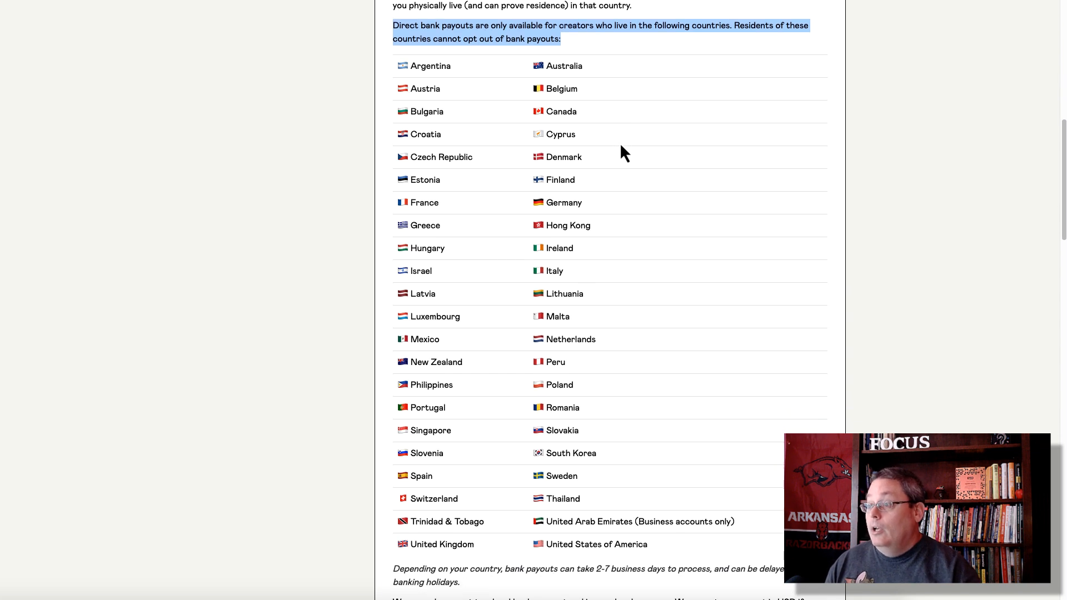
scroll(621, 146, down, 1)
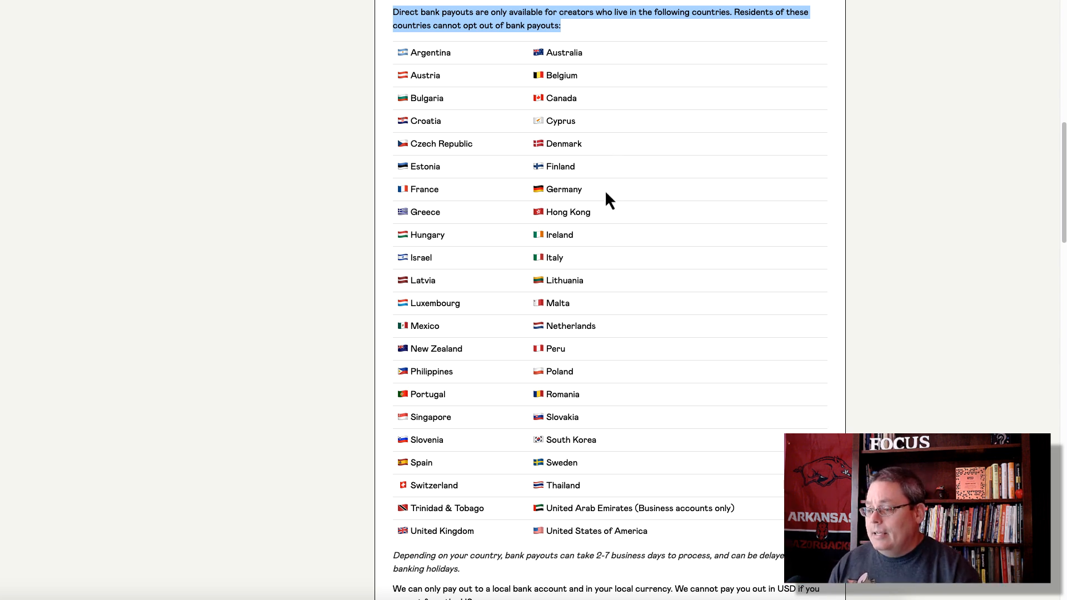
scroll(605, 193, down, 5)
scroll(605, 195, down, 7)
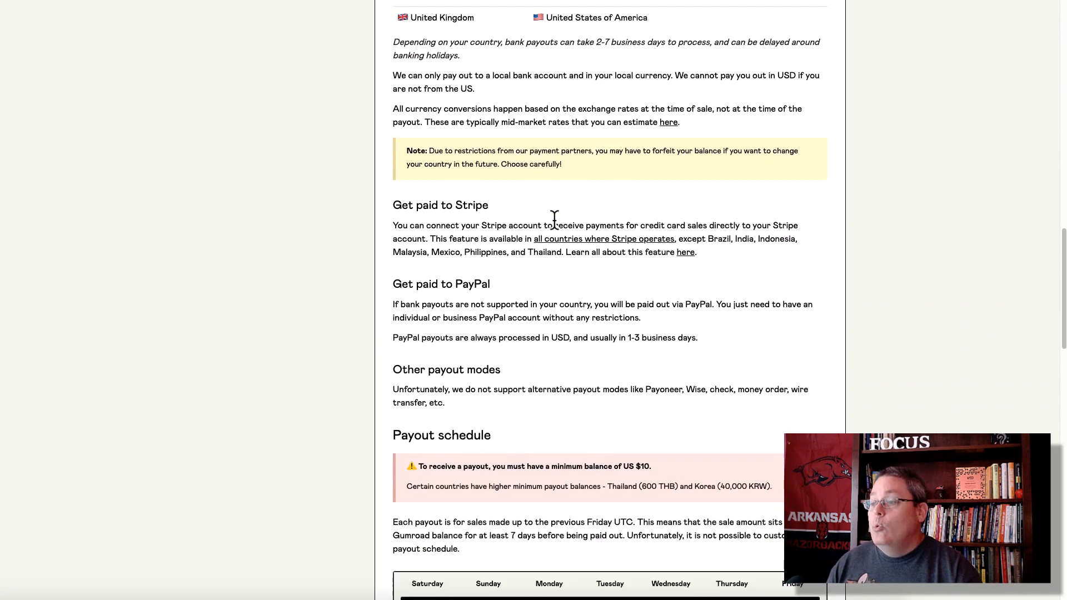
scroll(554, 219, down, 1)
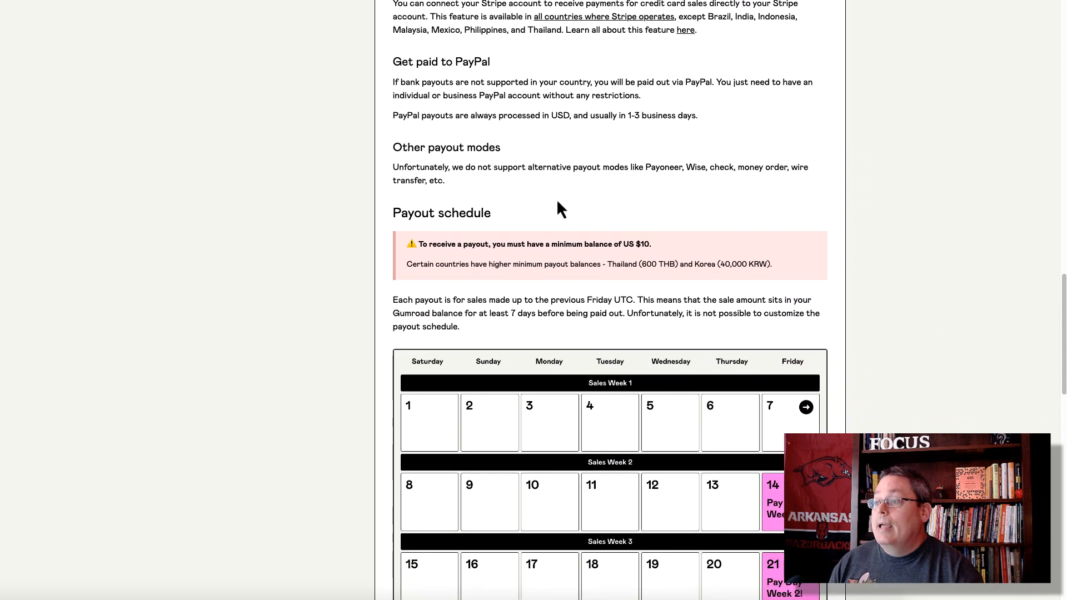
scroll(486, 18, up, 1)
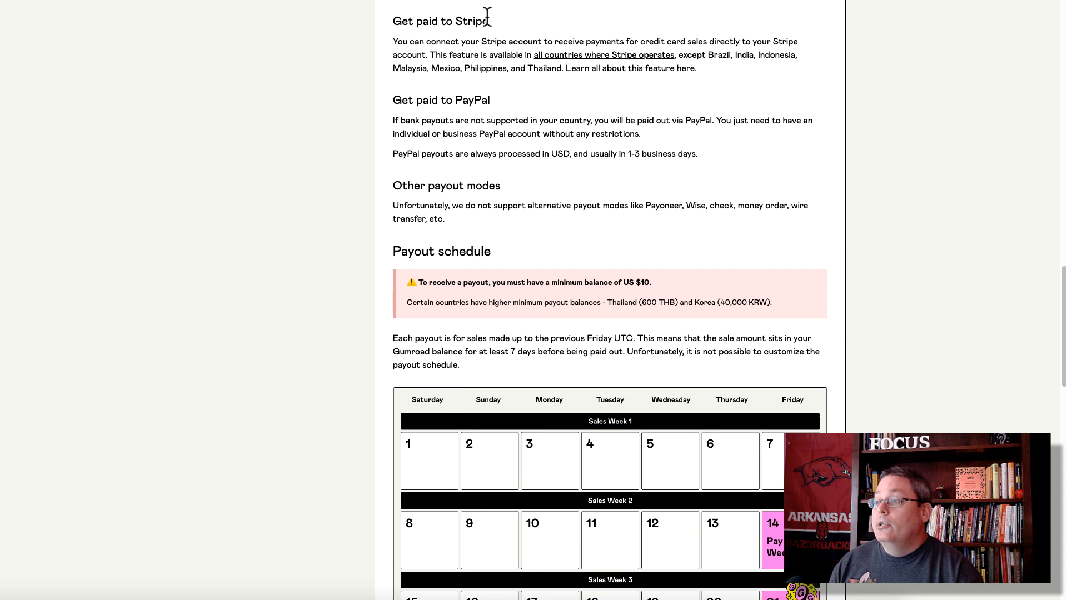
drag(487, 20, 399, 33)
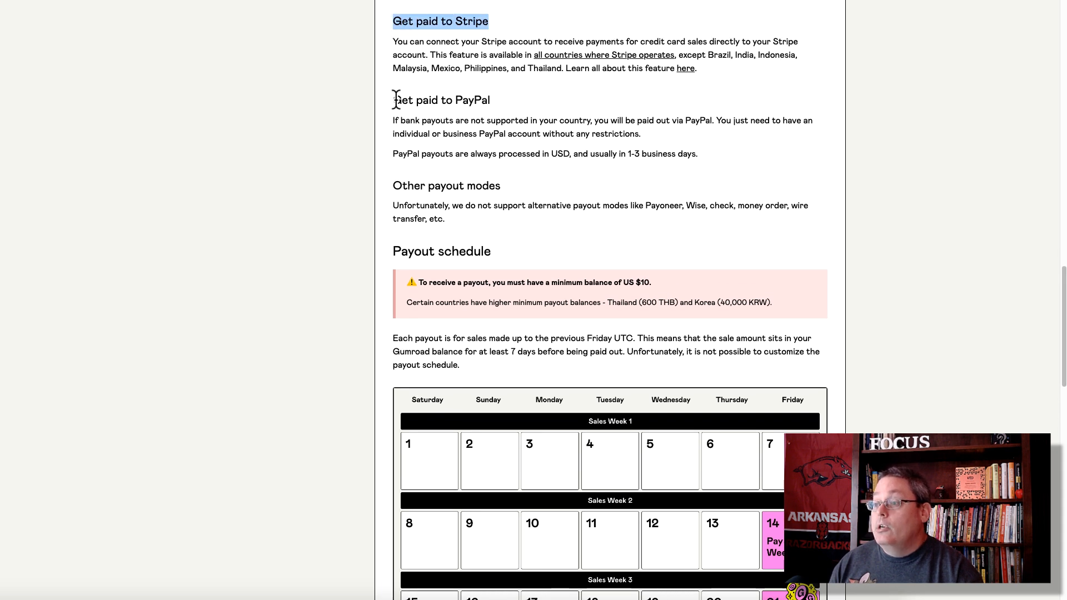
drag(393, 101, 502, 103)
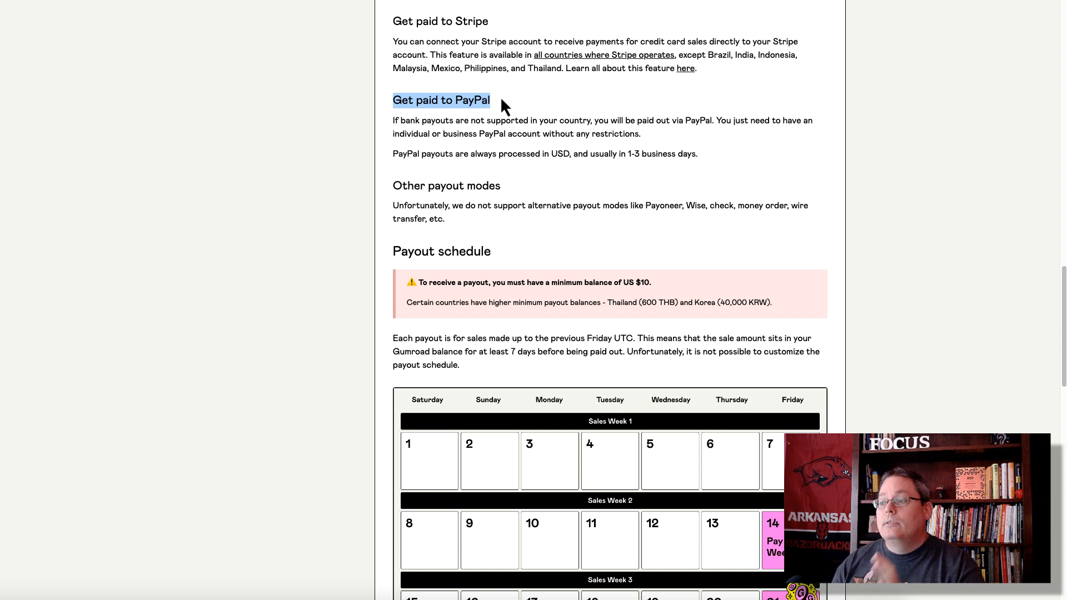
click(521, 100)
Step: Highlight the payout schedule's US $10 minimum balance requirement
scroll(506, 191, down, 3)
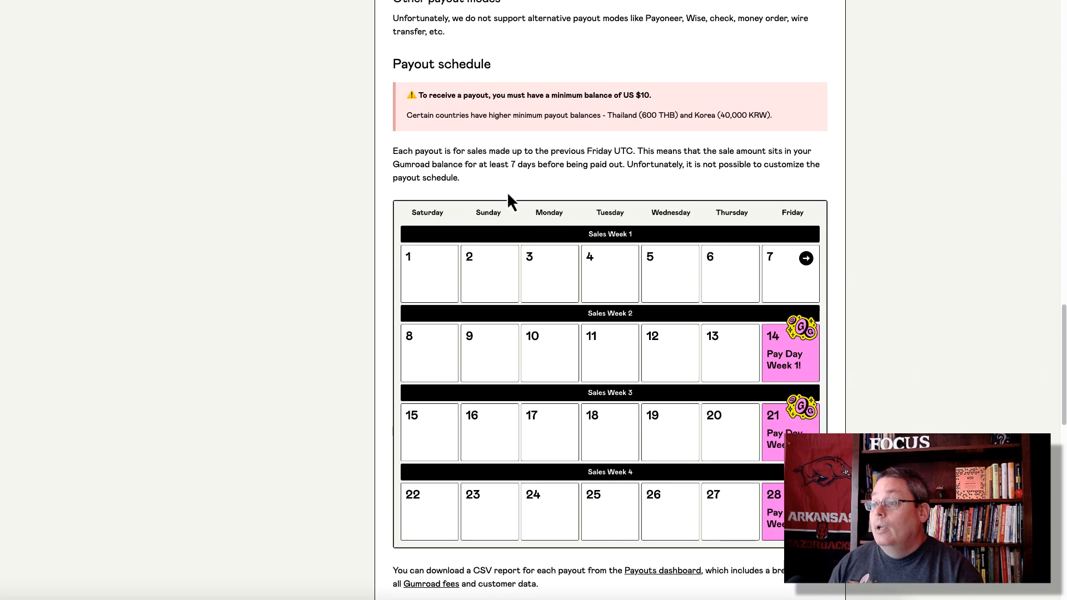
scroll(507, 192, down, 2)
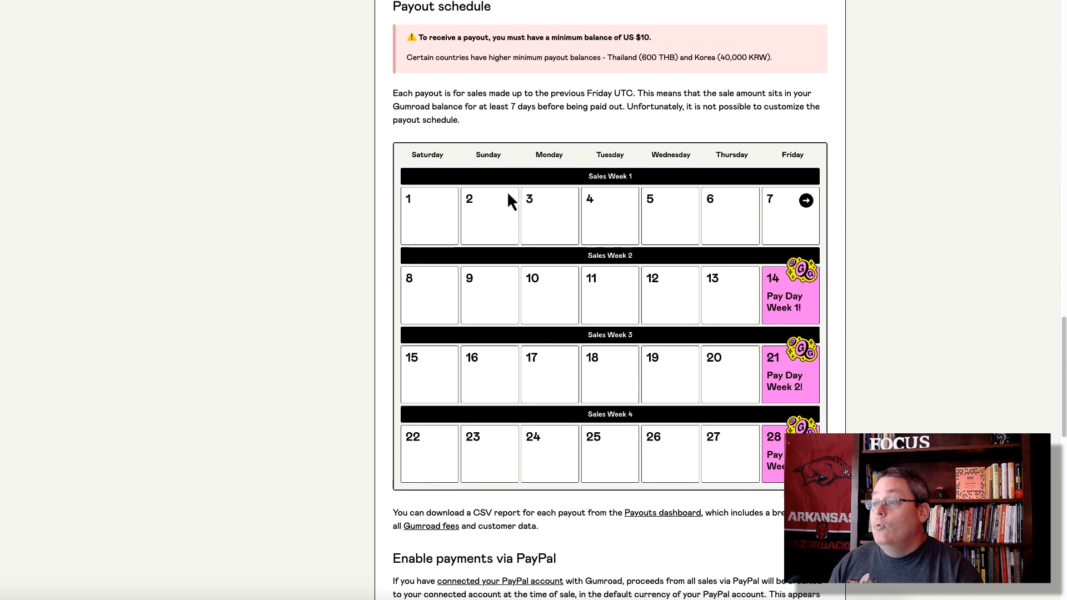
scroll(507, 194, up, 1)
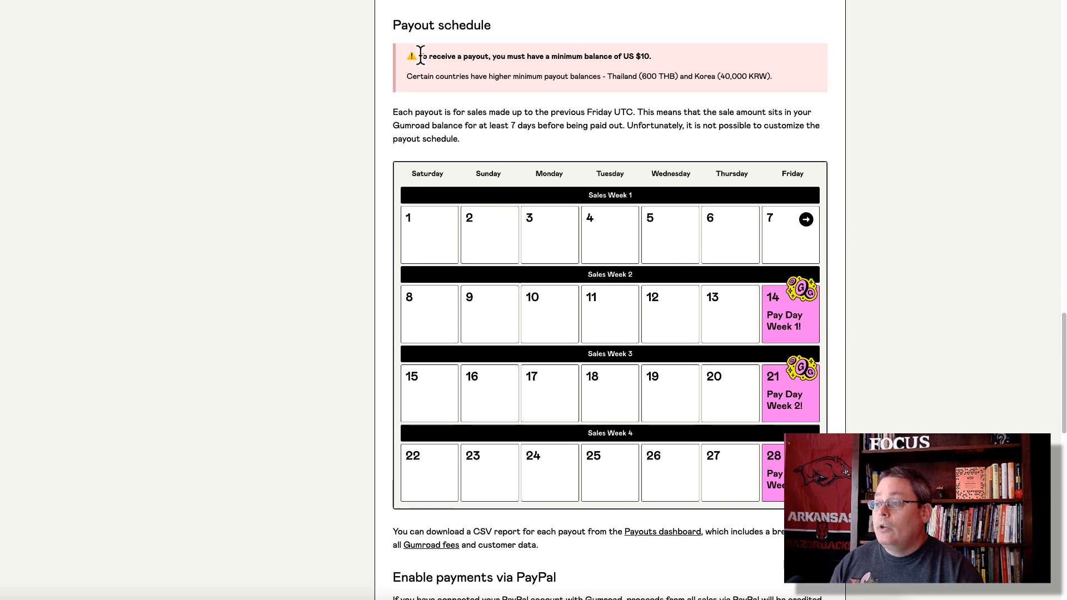
drag(420, 55, 588, 52)
click(651, 49)
drag(662, 53, 418, 55)
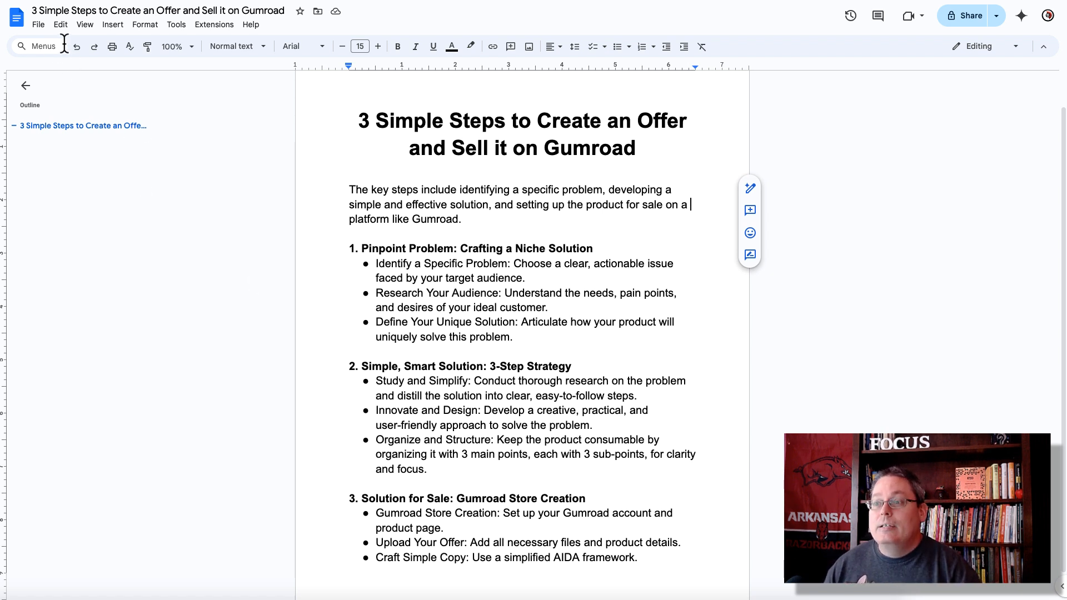
Step: Download the outline document as a PDF and position its Preview window
click(39, 24)
mouse_move(90, 146)
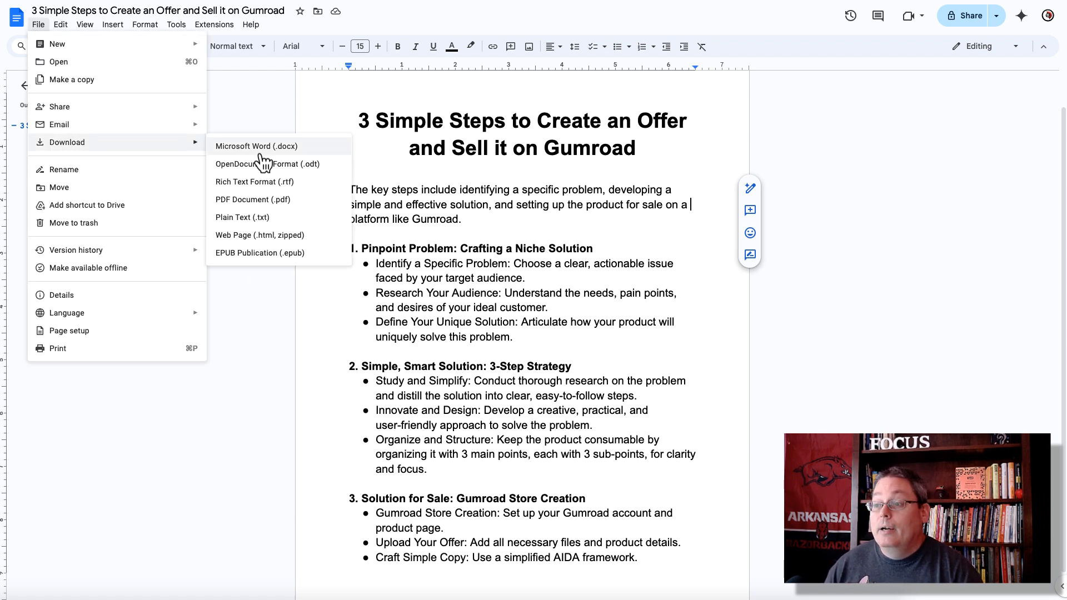
click(274, 204)
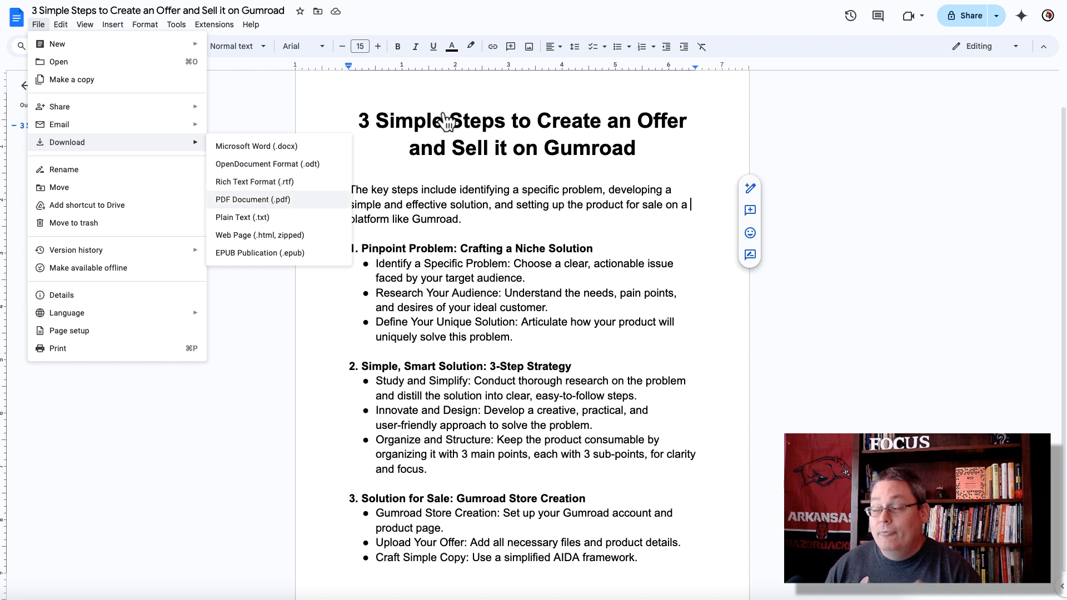
drag(314, 18, 300, 17)
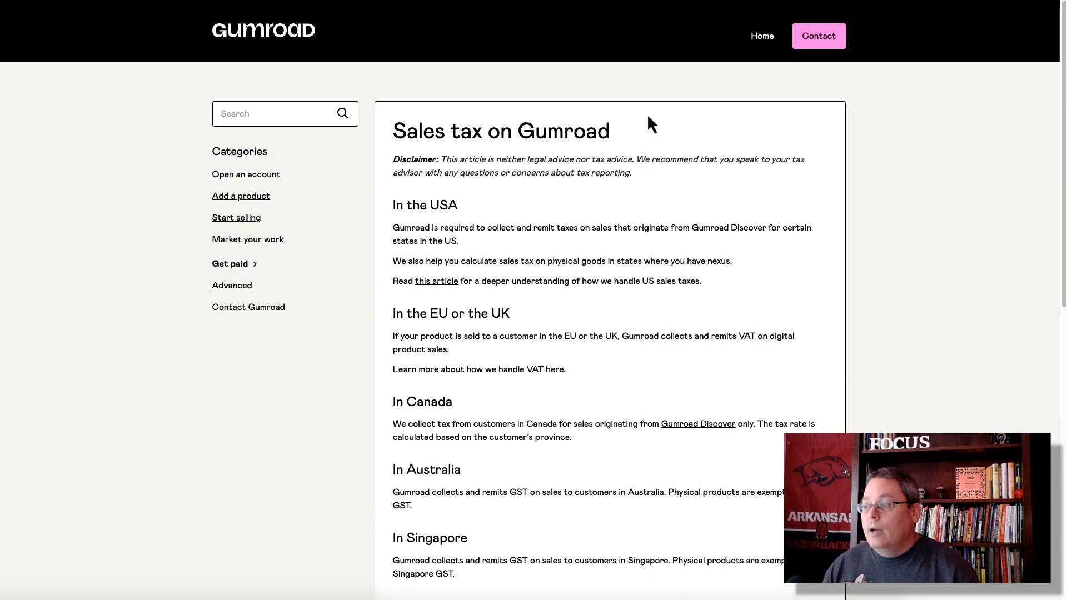
Step: Highlight the Sales tax on Gumroad title, then the disclaimer text
drag(610, 131, 393, 131)
click(662, 135)
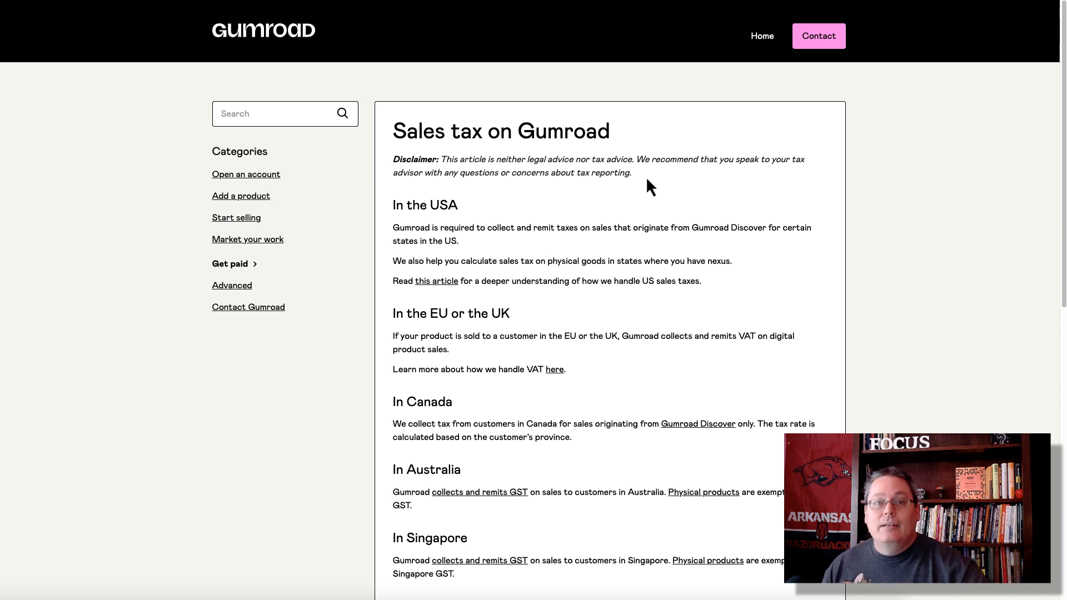
drag(633, 174, 395, 167)
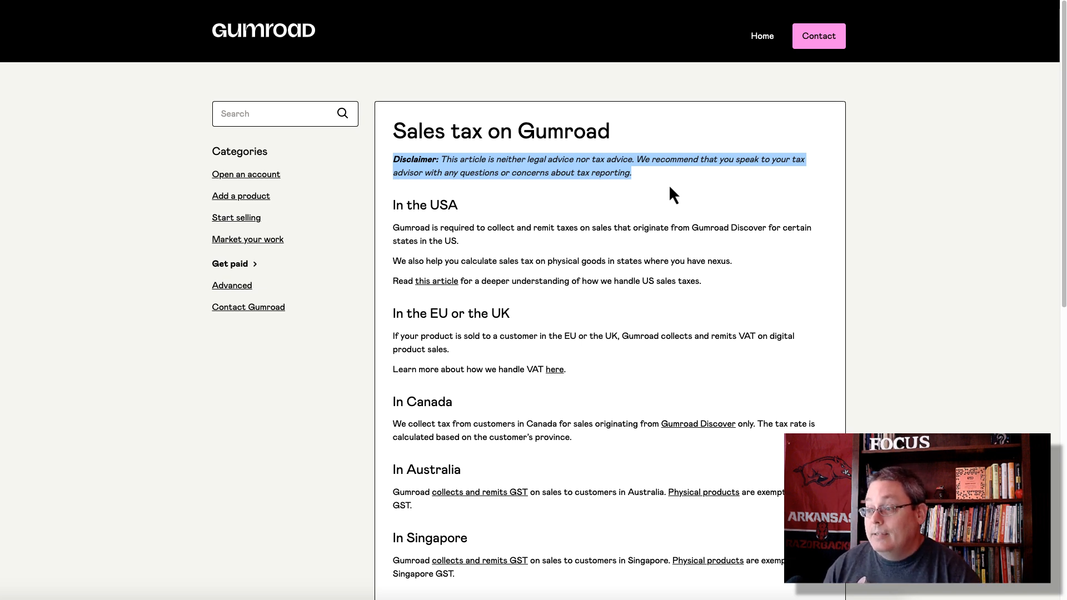
Step: Read through the regional tax rules and highlight the Anywhere else sentence
scroll(667, 185, down, 2)
scroll(610, 179, down, 3)
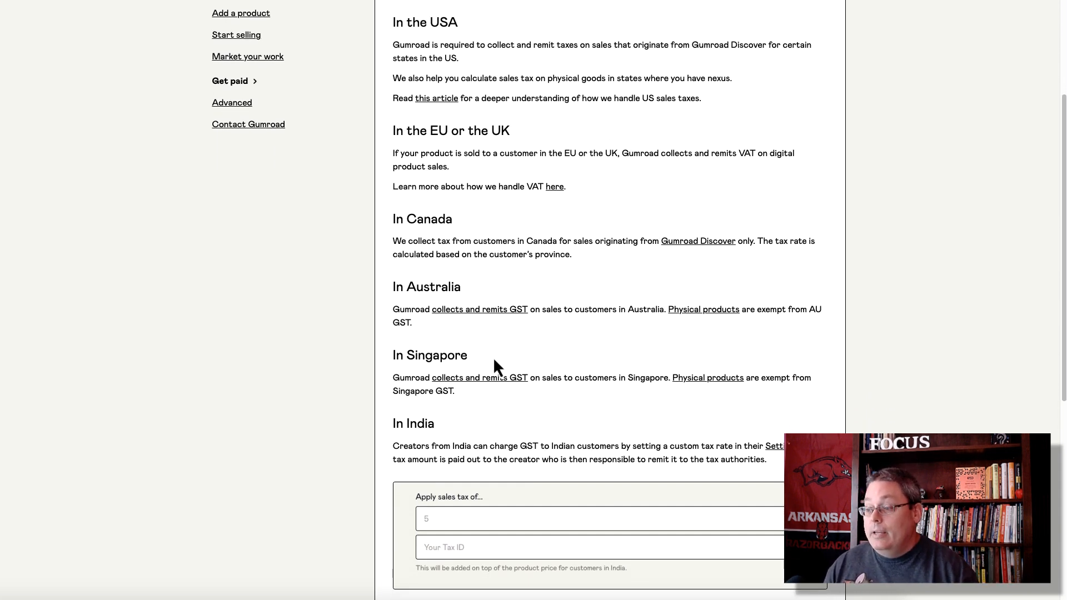
scroll(494, 361, down, 5)
scroll(493, 357, down, 1)
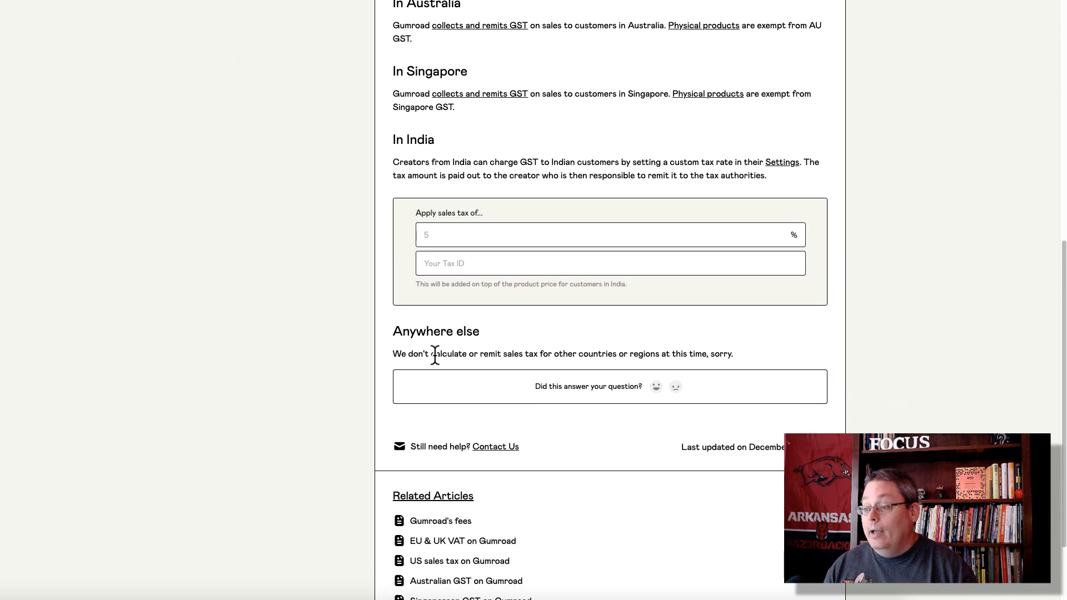
triple_click(435, 354)
Step: Go back to highlight the sentence about US sales taxes
scroll(553, 341, down, 1)
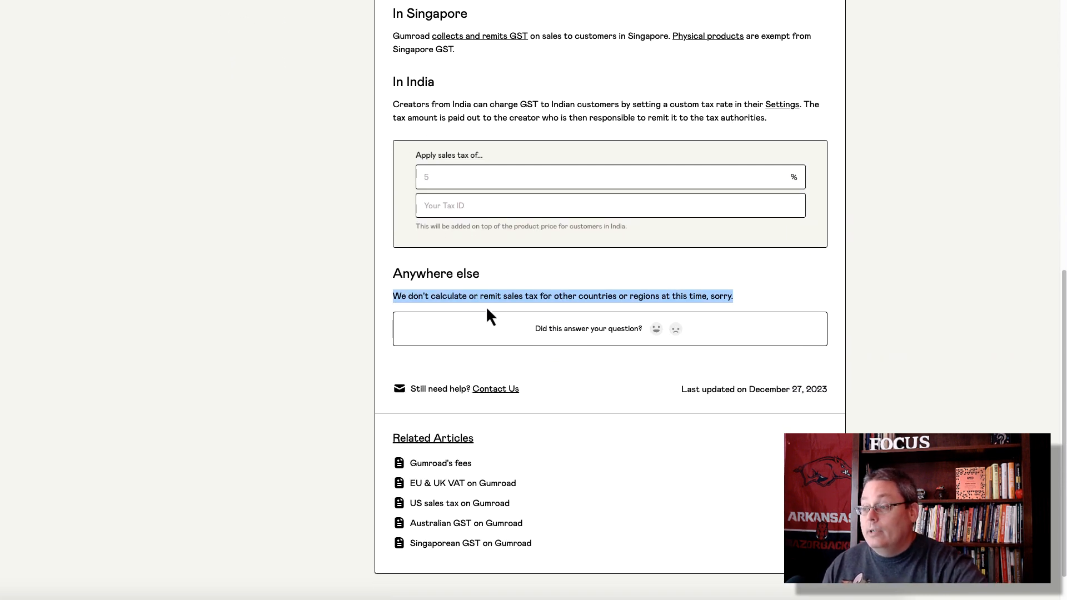
scroll(522, 312, down, 1)
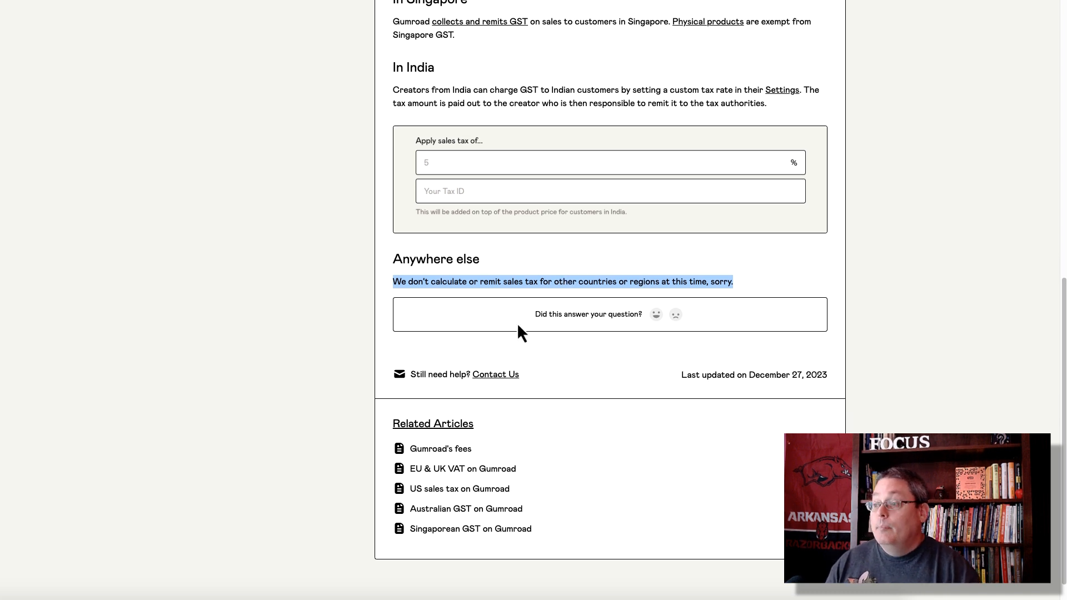
scroll(518, 324, up, 5)
scroll(519, 328, up, 1)
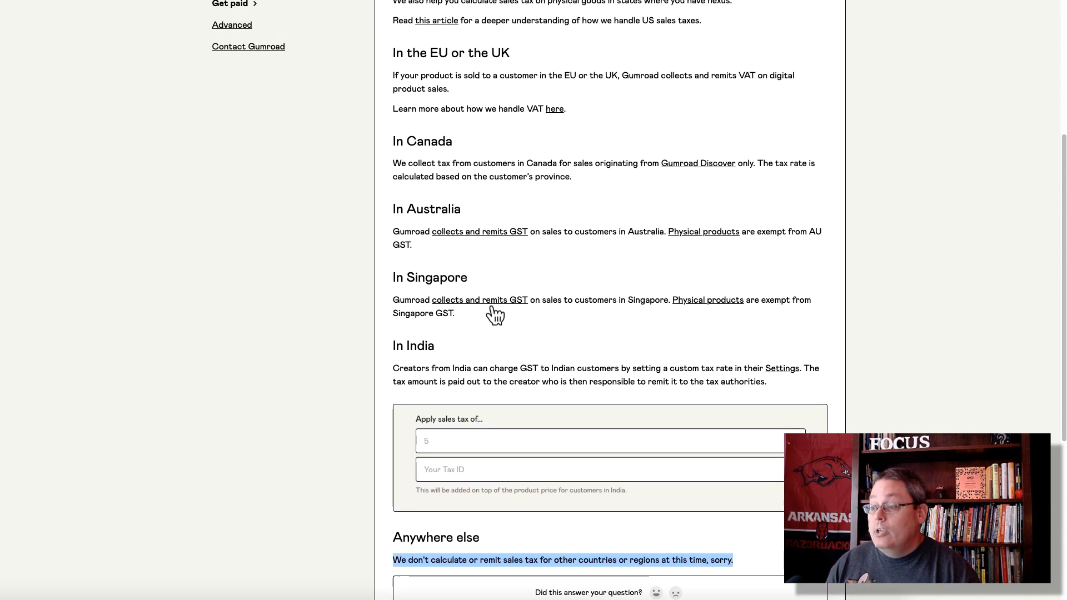
scroll(488, 304, up, 4)
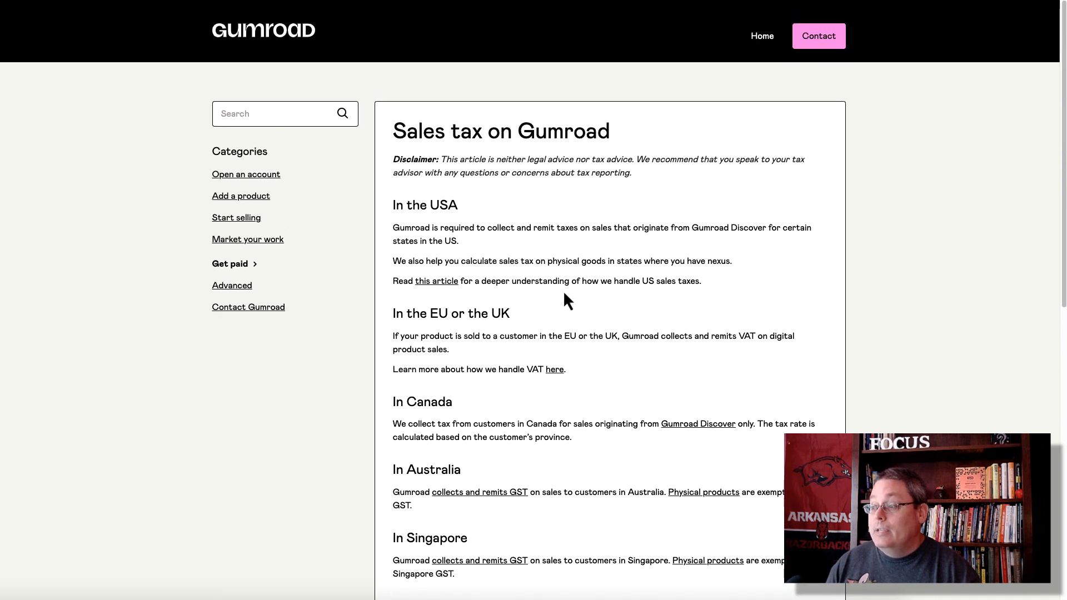
drag(702, 282, 393, 280)
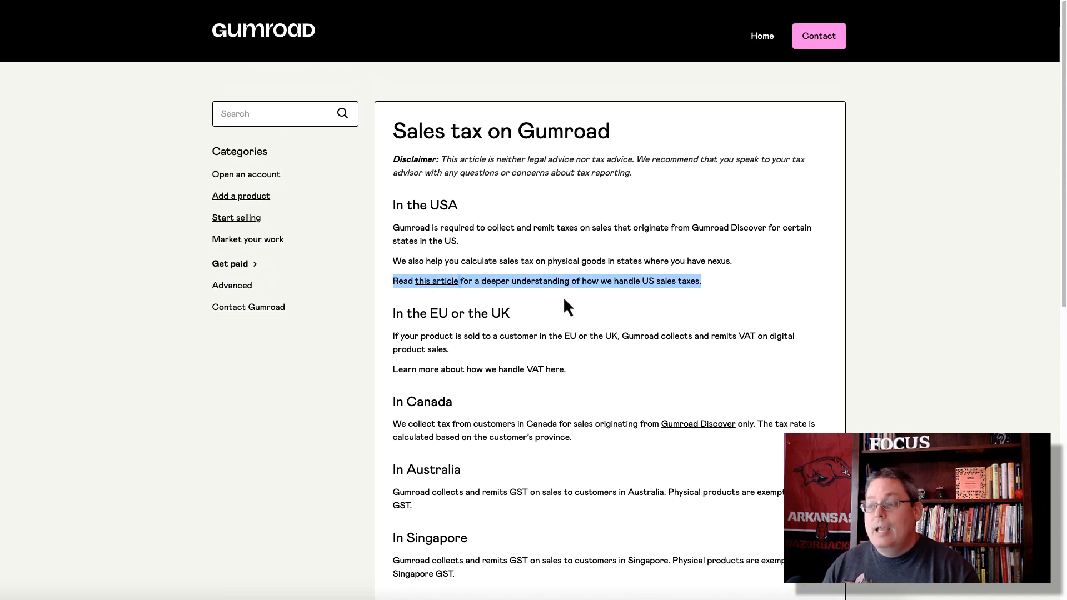
click(580, 300)
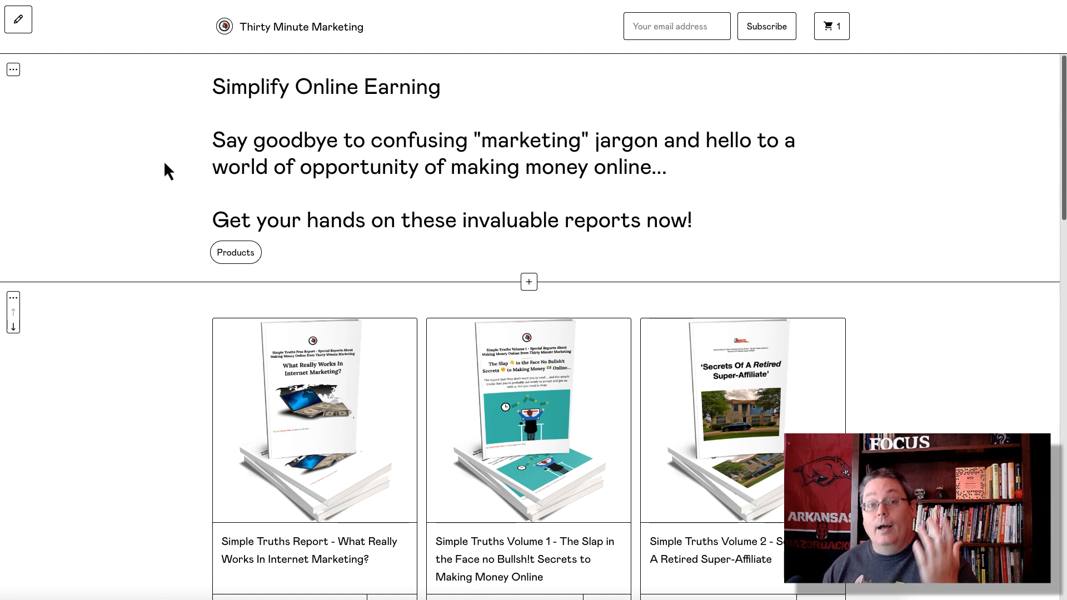
Step: Scroll through the Thirty Minute Marketing storefront's Simple Truths products
scroll(164, 163, down, 1)
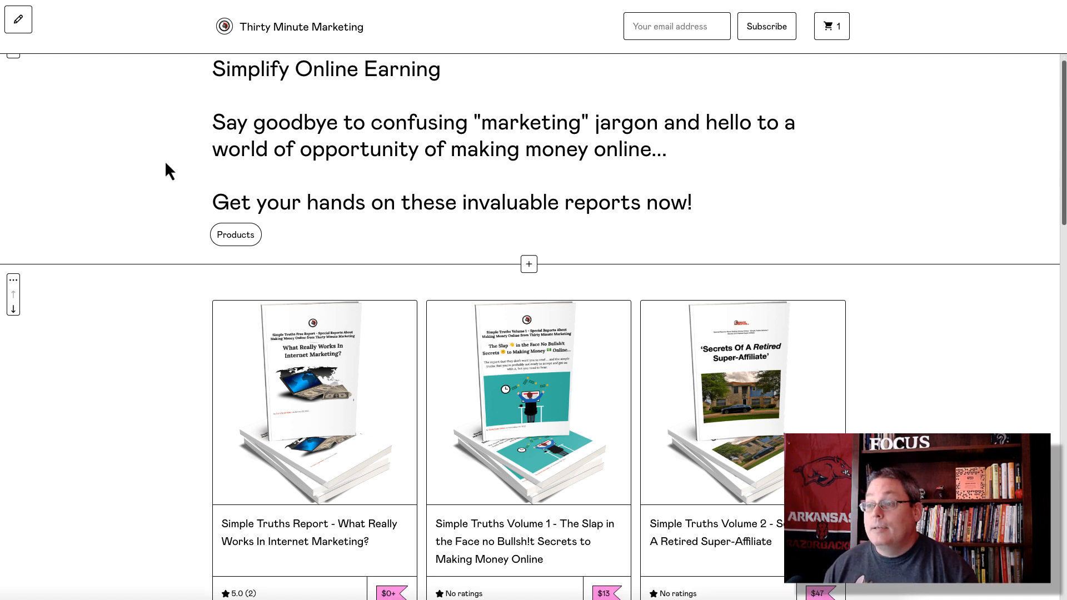
scroll(164, 160, down, 5)
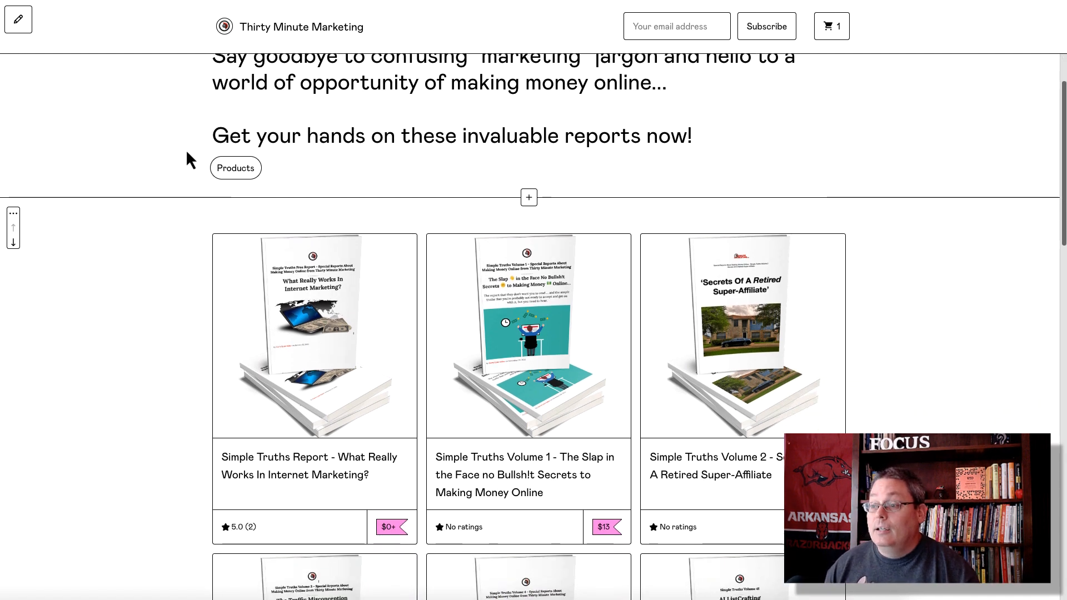
scroll(187, 156, down, 10)
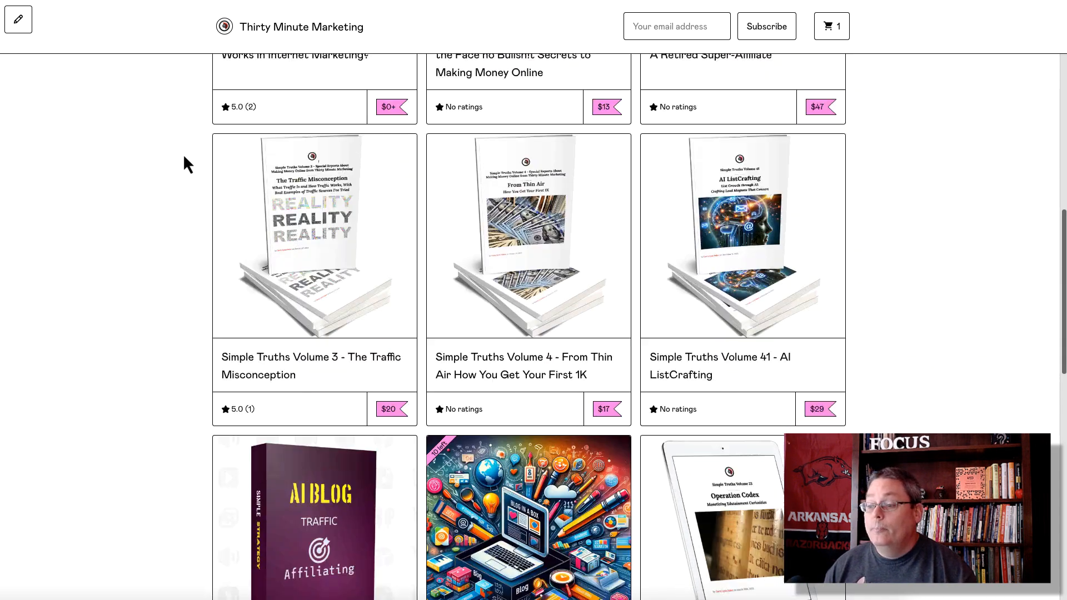
scroll(185, 157, down, 9)
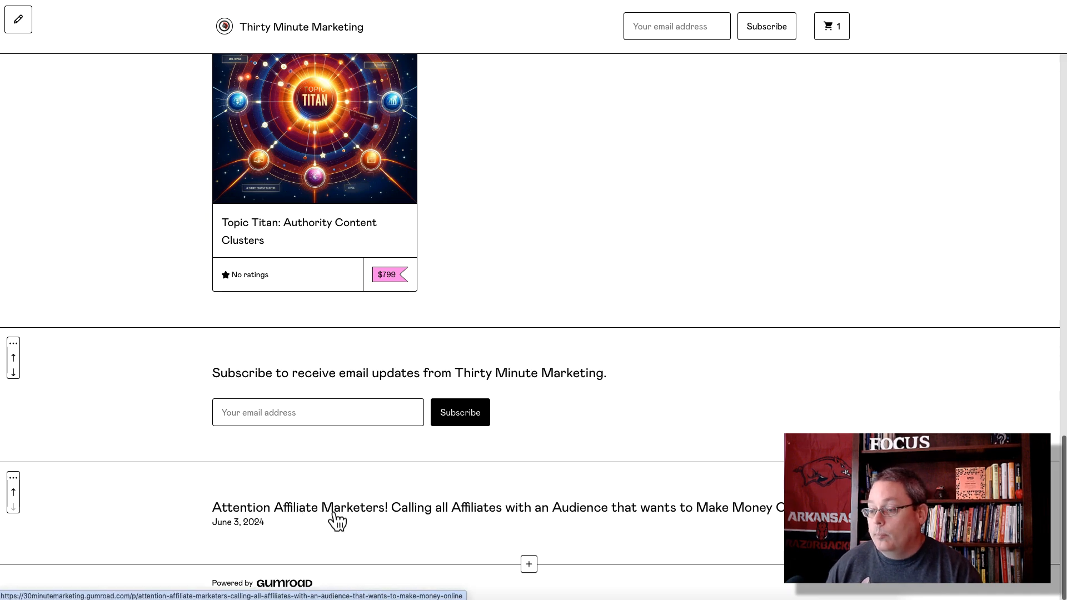
scroll(167, 453, up, 20)
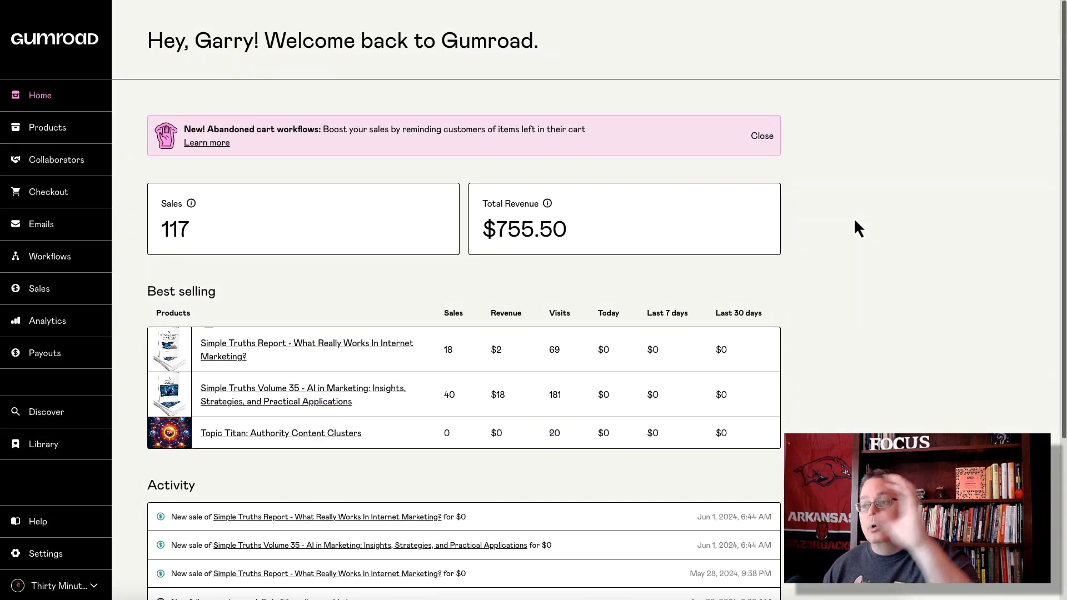
Step: Go from the dashboard home to the Products list
scroll(877, 236, down, 1)
scroll(875, 234, down, 4)
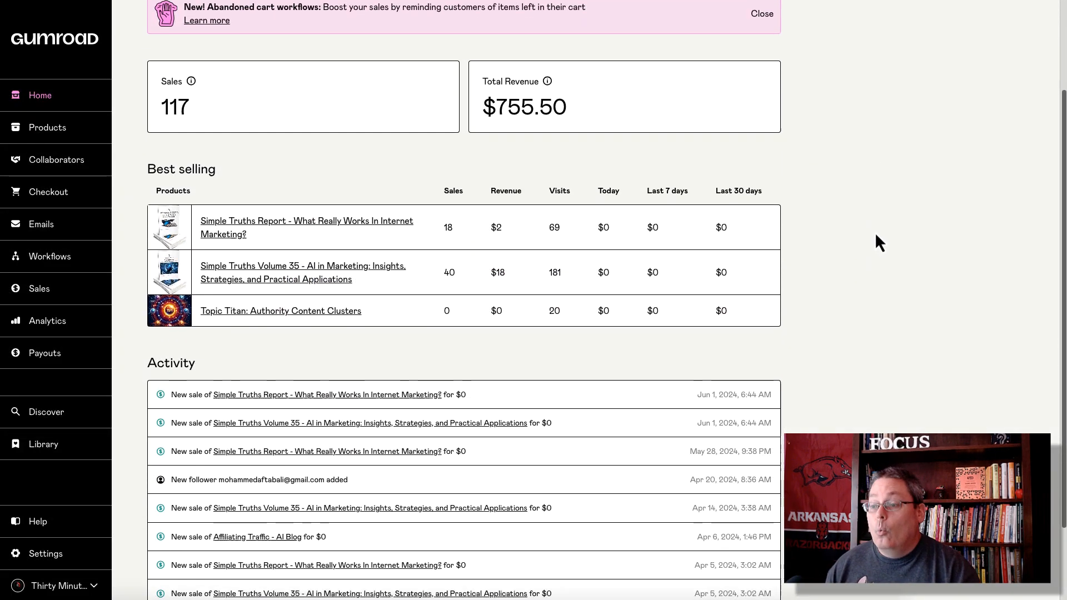
scroll(874, 231, up, 4)
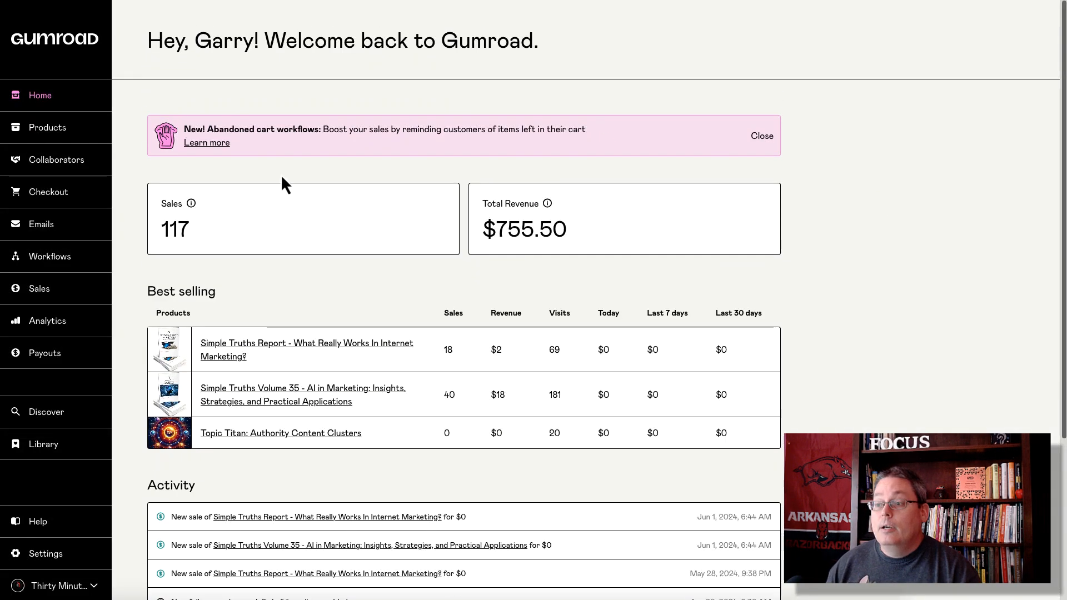
click(51, 134)
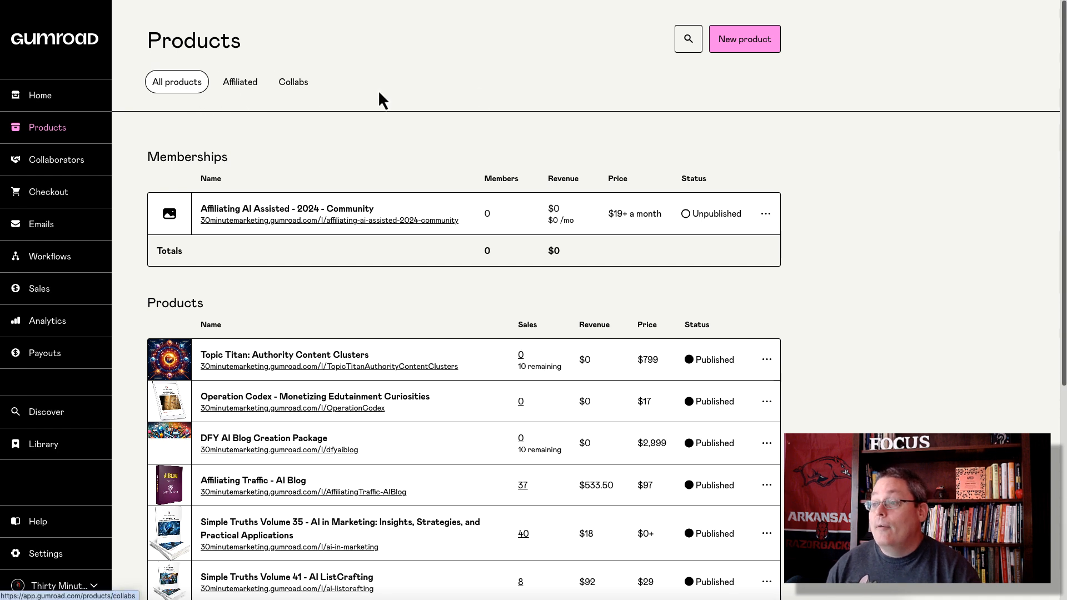
Step: Start a new product, trying Course or tutorial before choosing E-book
click(739, 39)
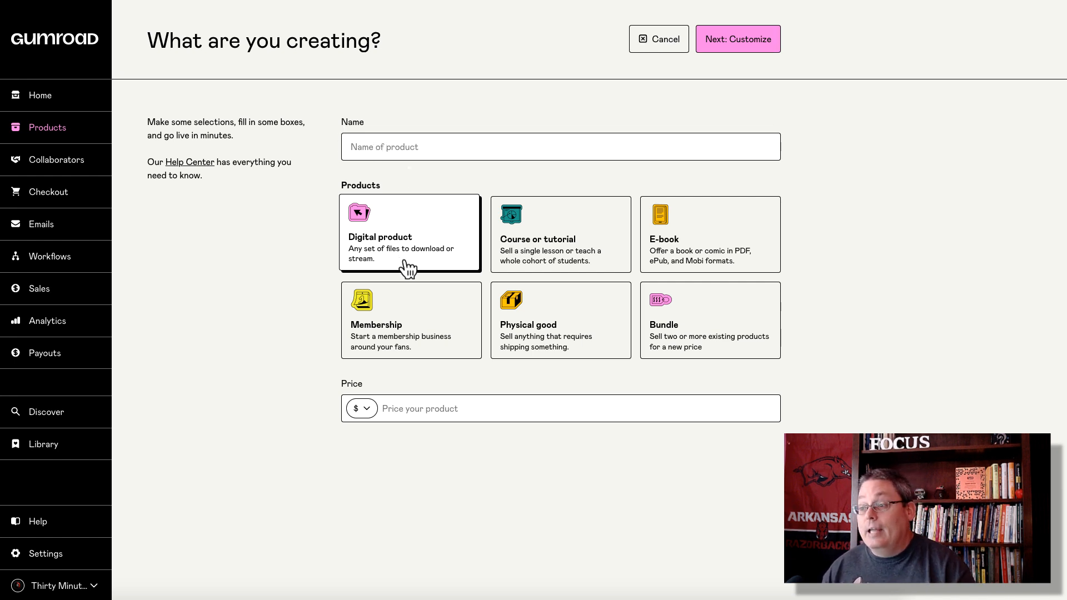
click(545, 271)
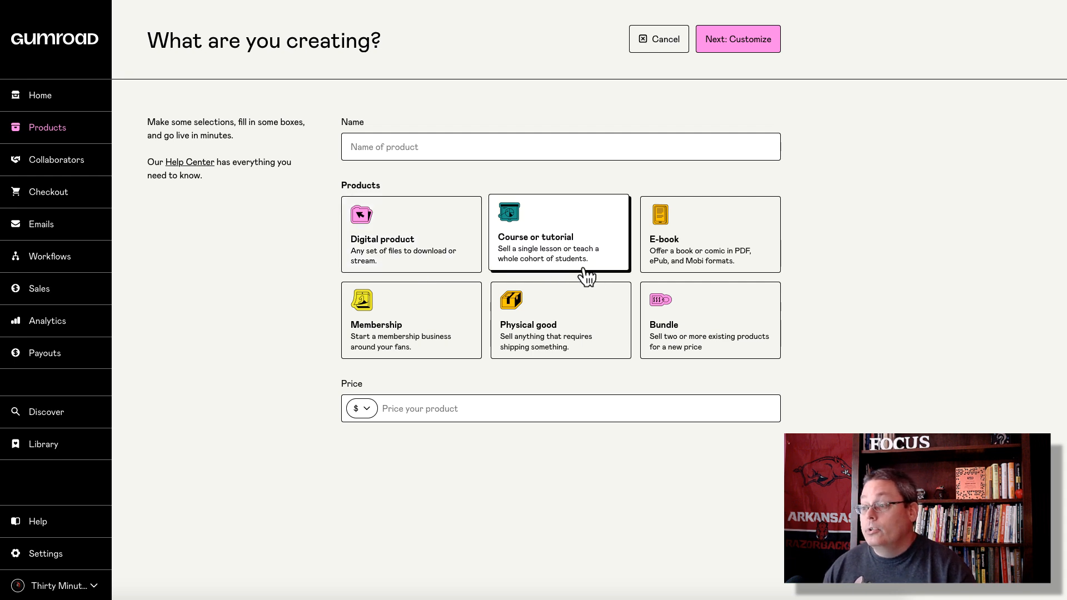
click(706, 264)
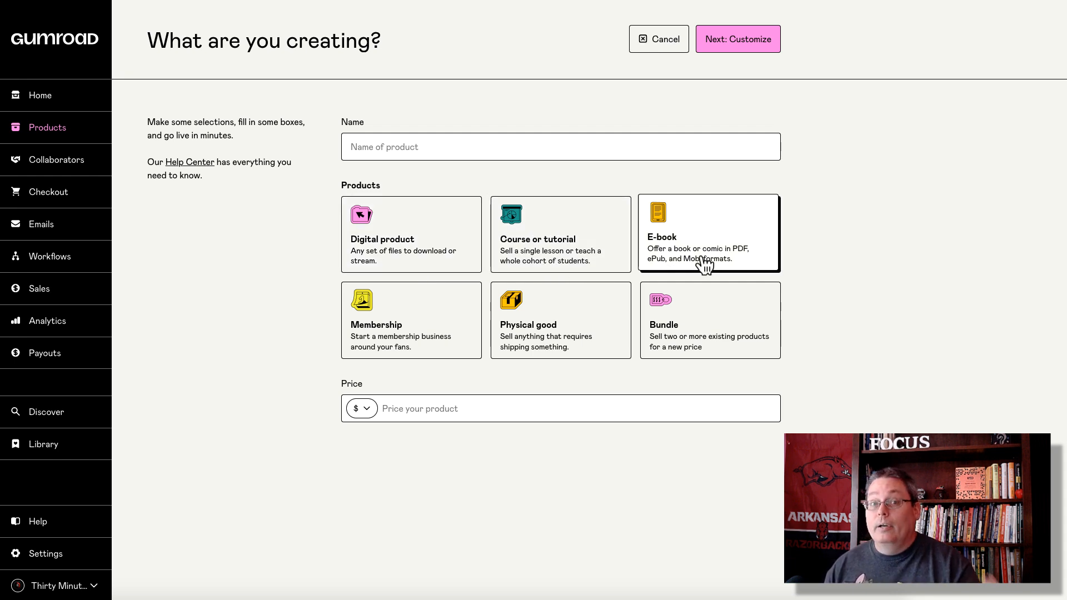
Step: Copy the PDF's title heading in Preview and paste it as the product Name
click(785, 596)
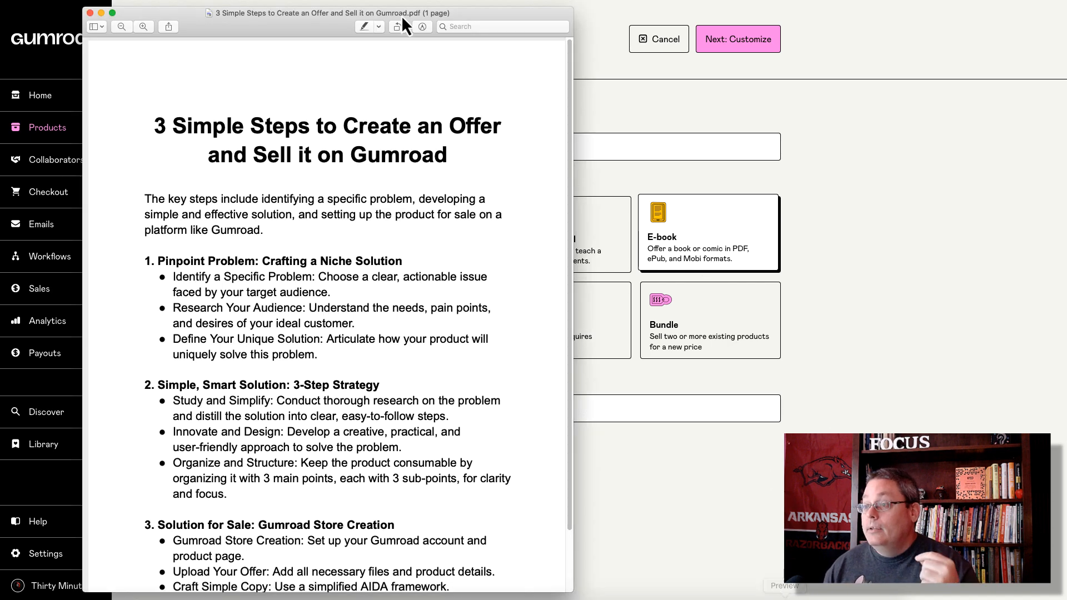
drag(345, 19, 285, 15)
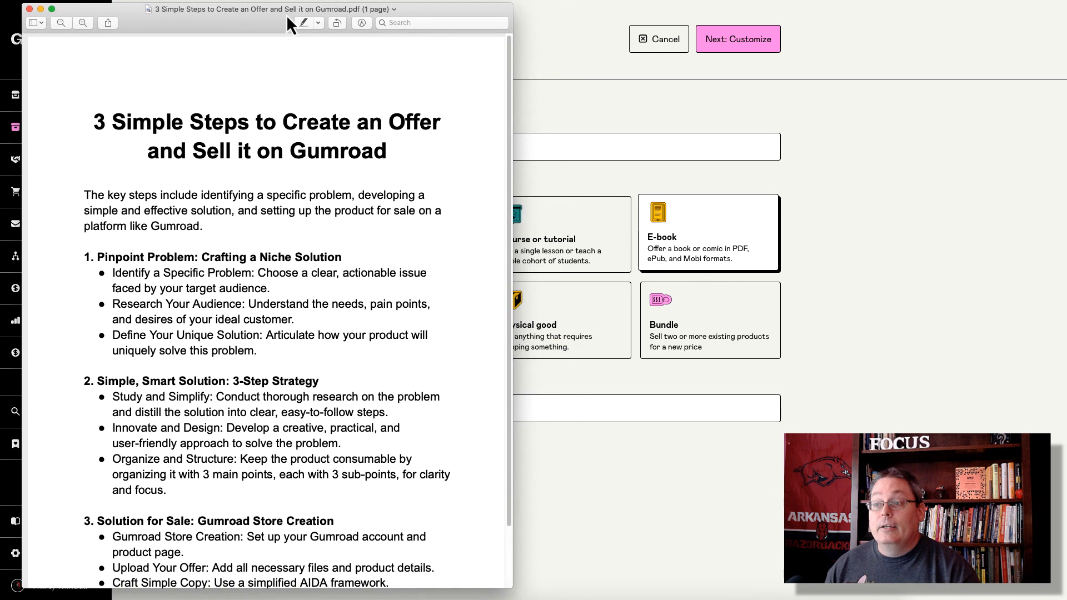
drag(96, 119, 399, 147)
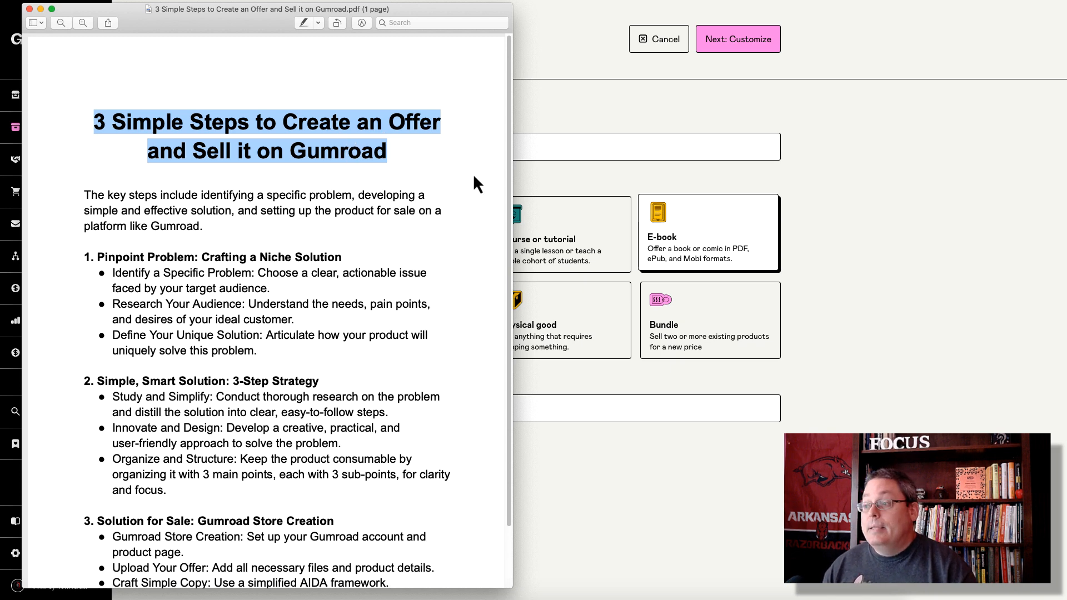
key(super+c)
key(super+Tab)
key(super+v)
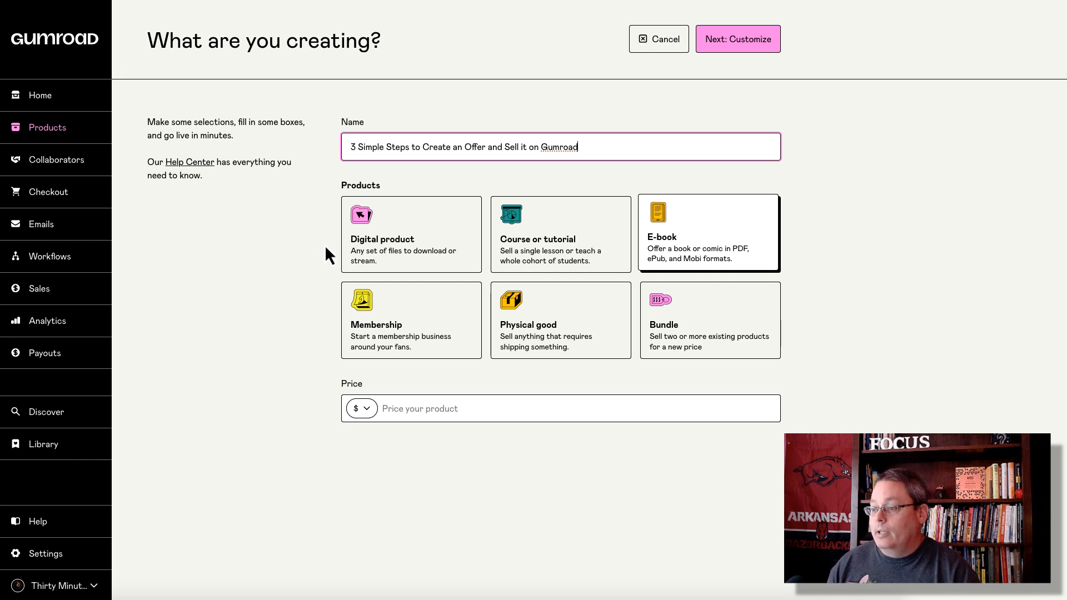
Step: Create the e-book product at a $3 price in US dollars and continue to customizing
click(421, 408)
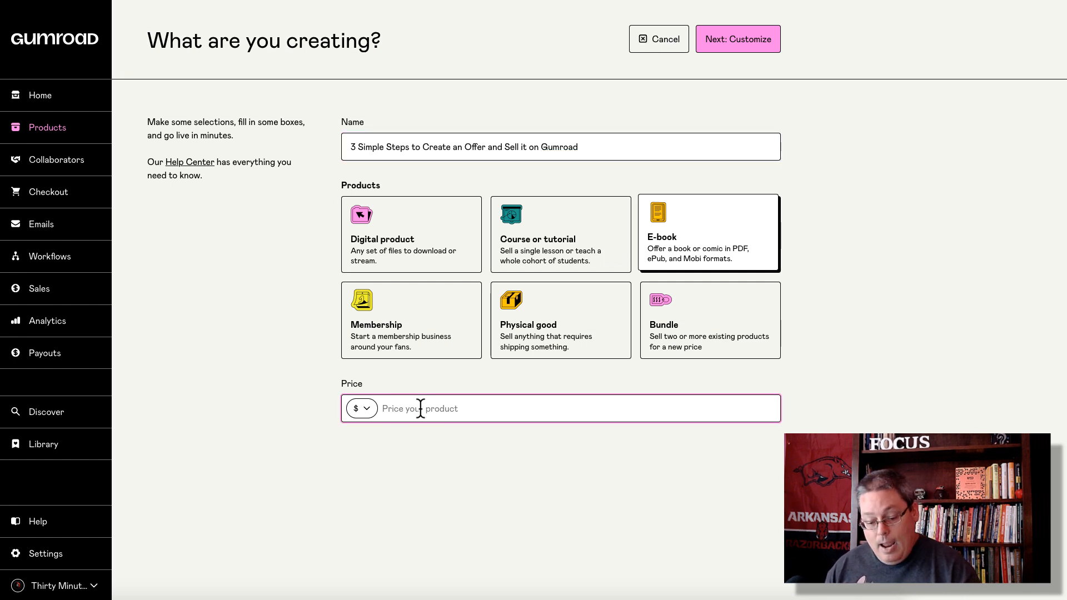
text(5)
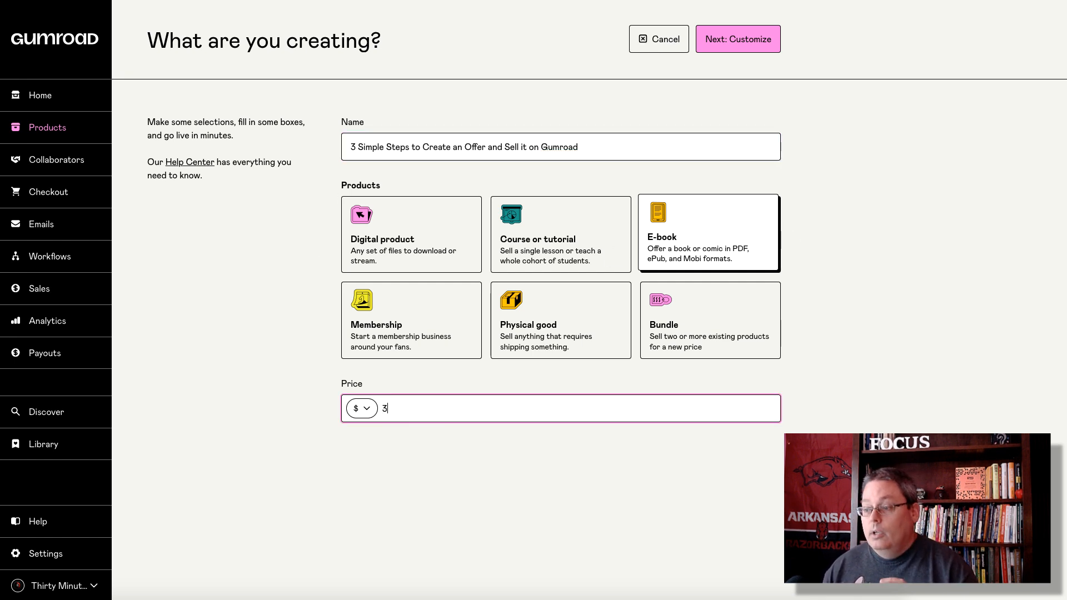
click(367, 414)
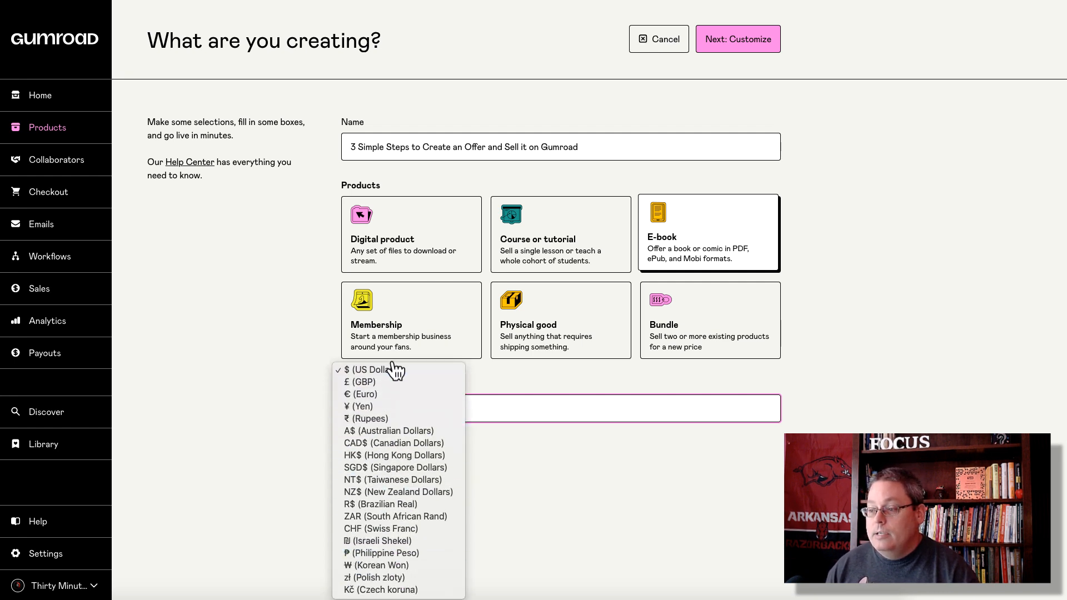
click(385, 372)
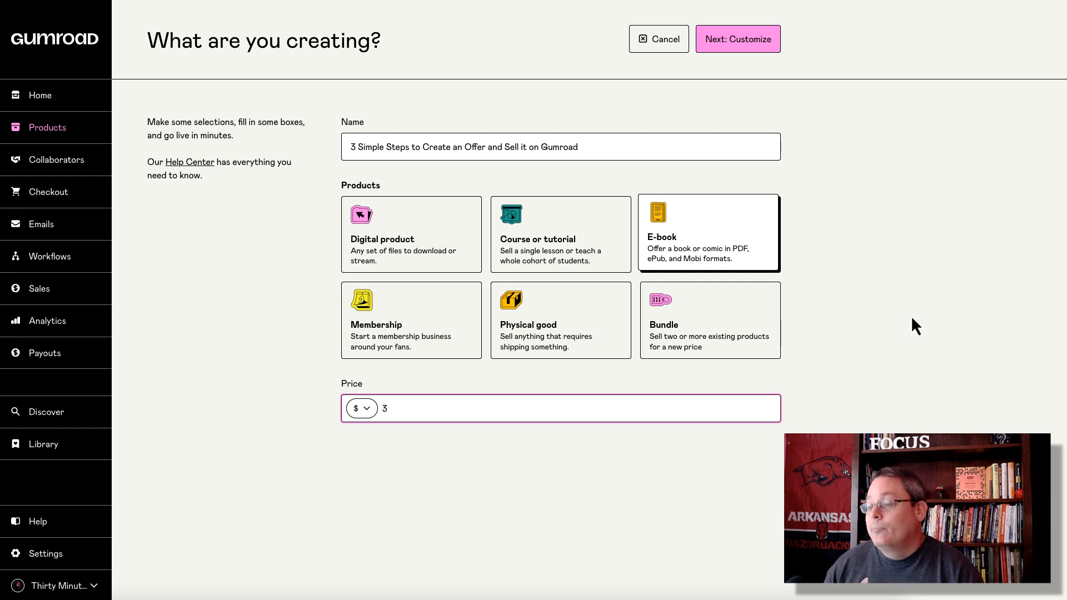
click(734, 45)
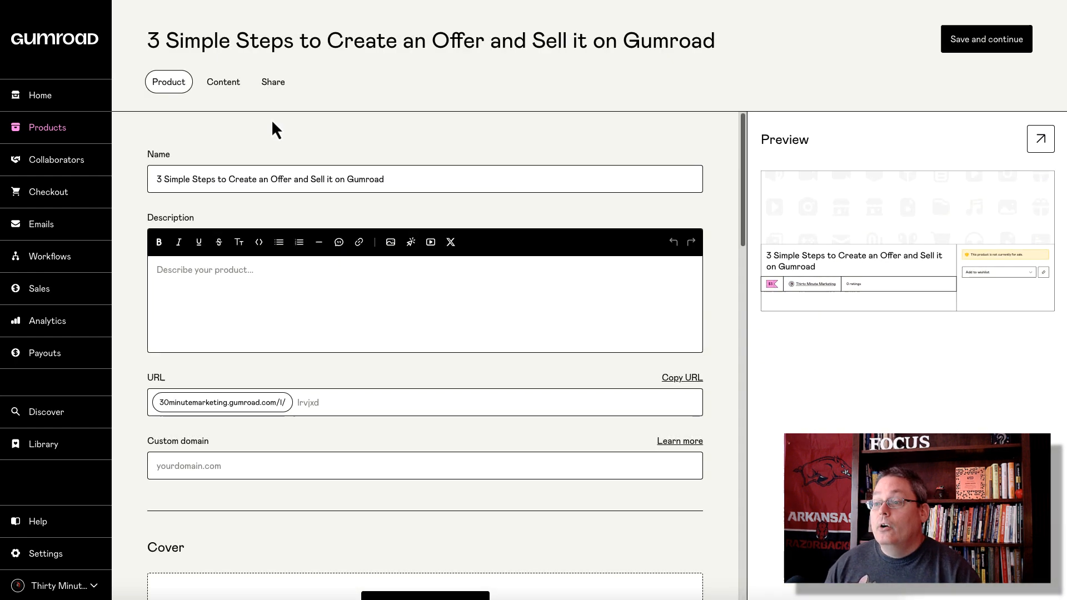
Step: Paste the opening line, PDF summary and benefits paragraphs, ending the last line with 'by yourself'
click(200, 286)
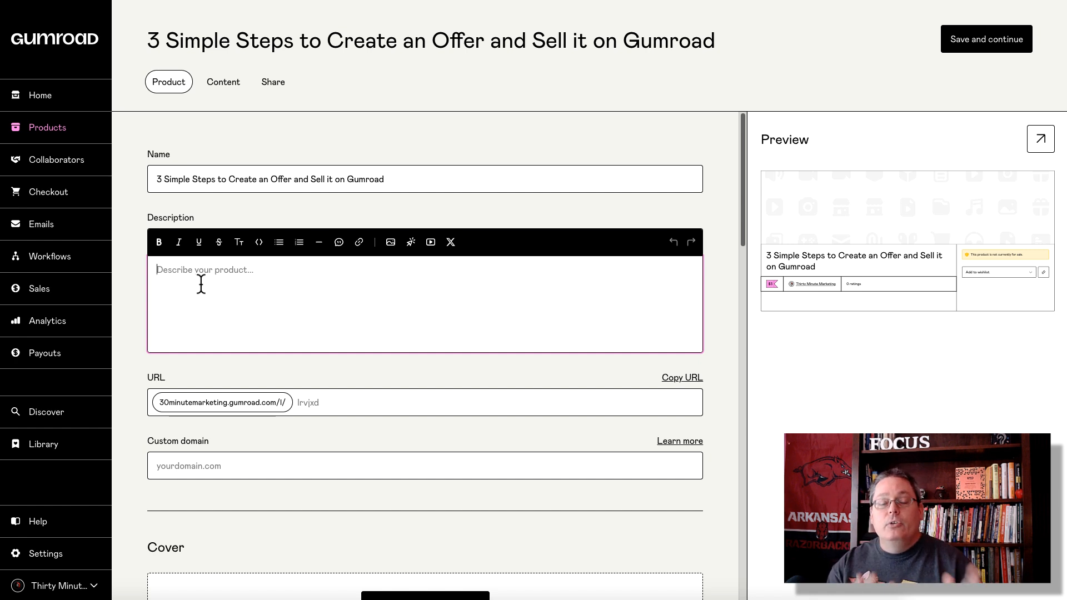
key(ctrl+v)
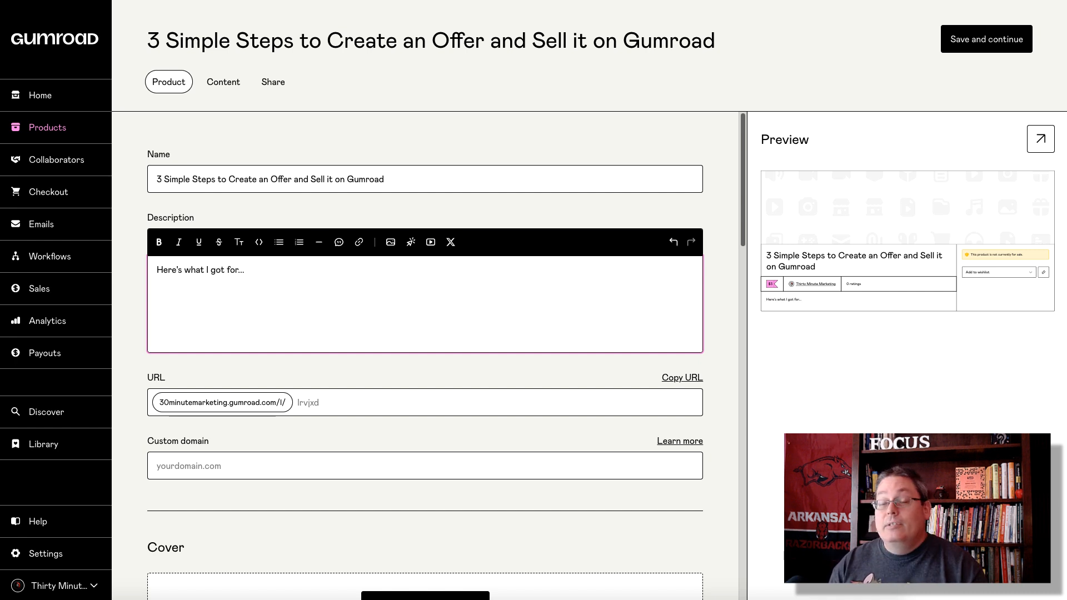
key(Return)
key(ctrl+v)
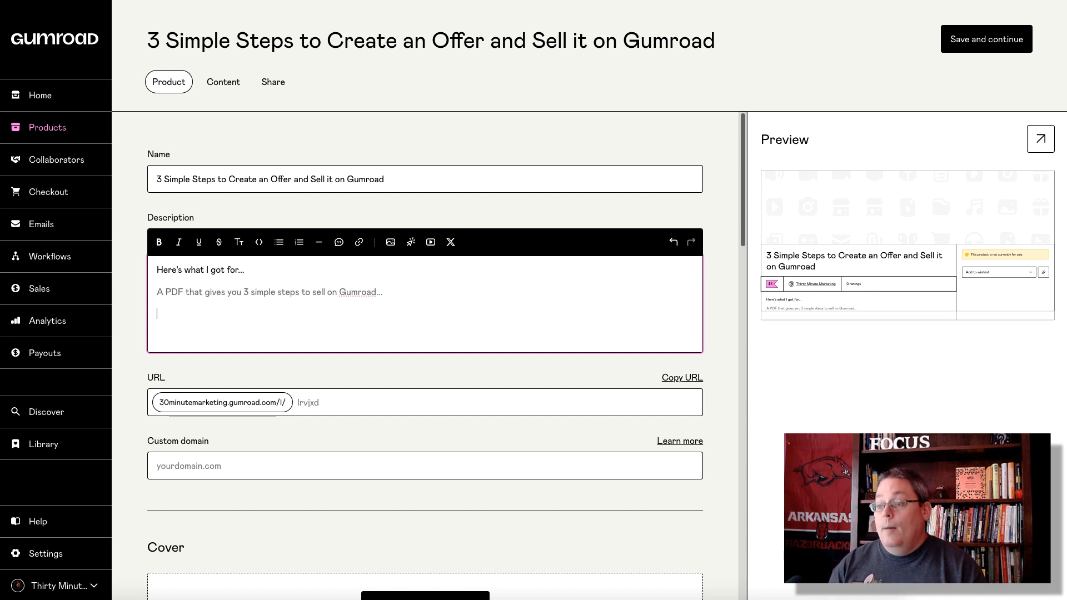
key(Return)
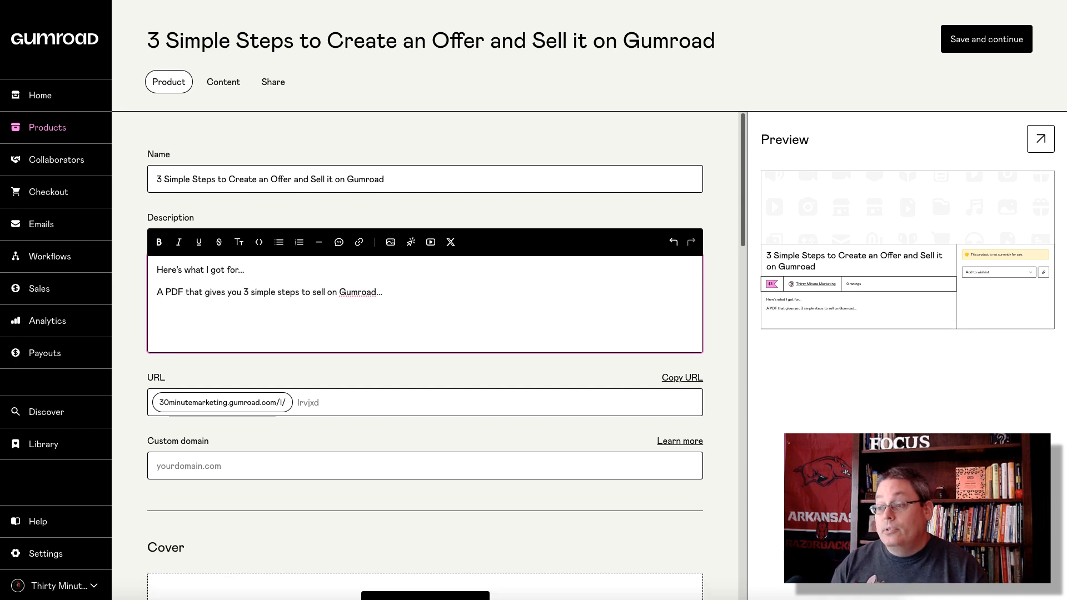
key(ctrl+v)
key(Return)
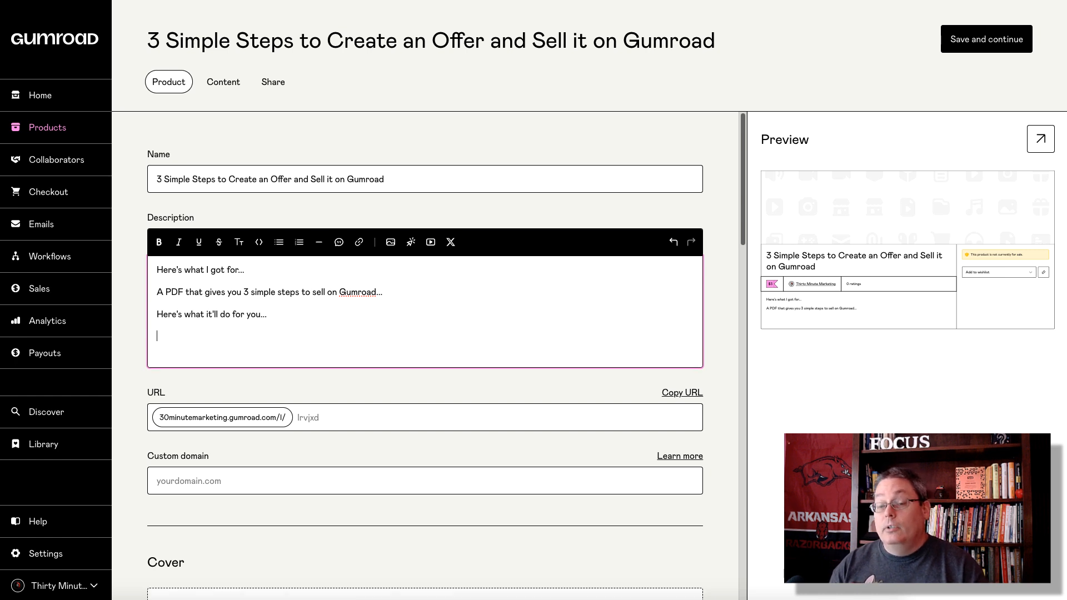
key(ctrl+v)
key(Return)
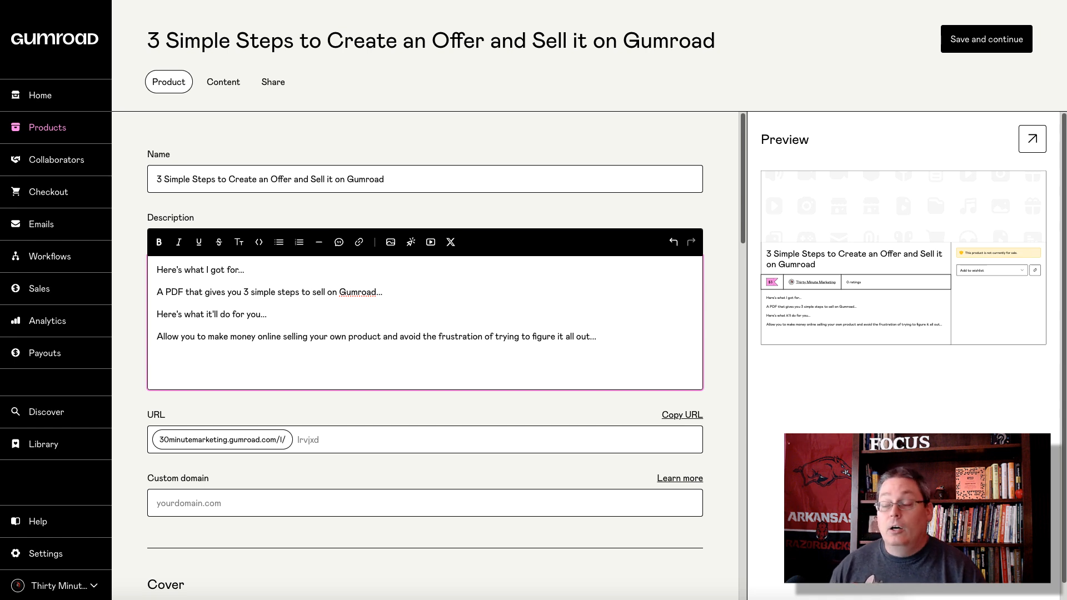
text(by yourse)
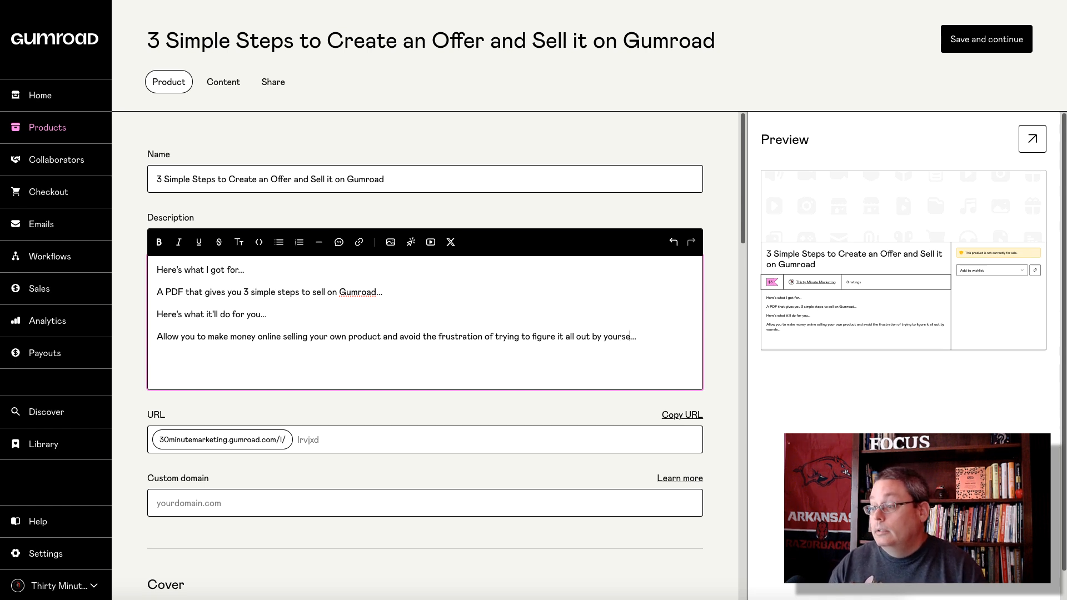
text(lf)
key(End)
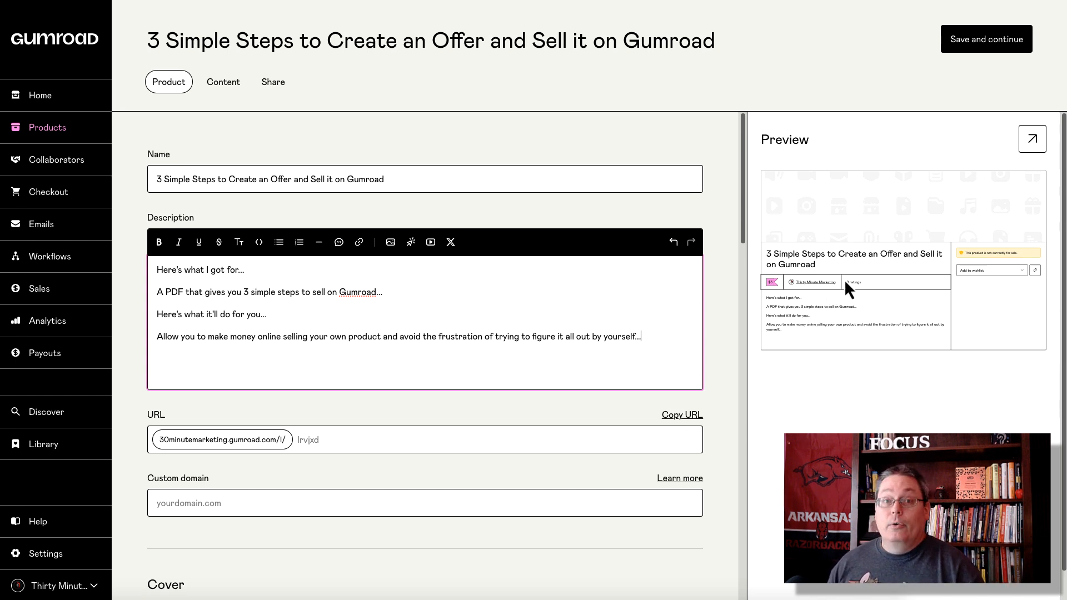
Step: Set the product URL slug to 3simplestepstosellongumroad
click(336, 449)
key(ctrl+v)
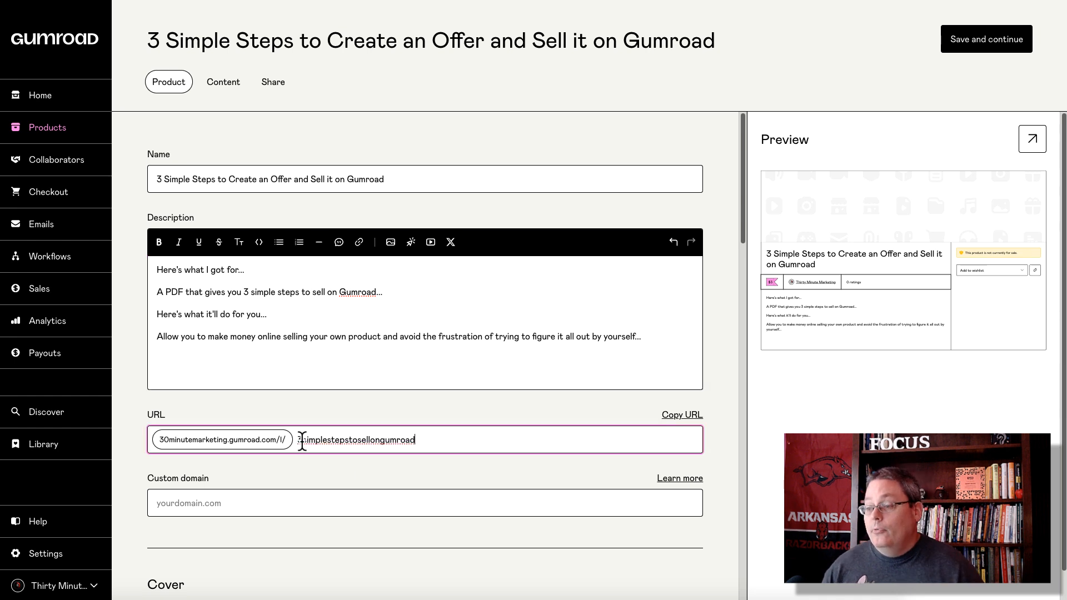
drag(424, 440, 296, 439)
click(257, 469)
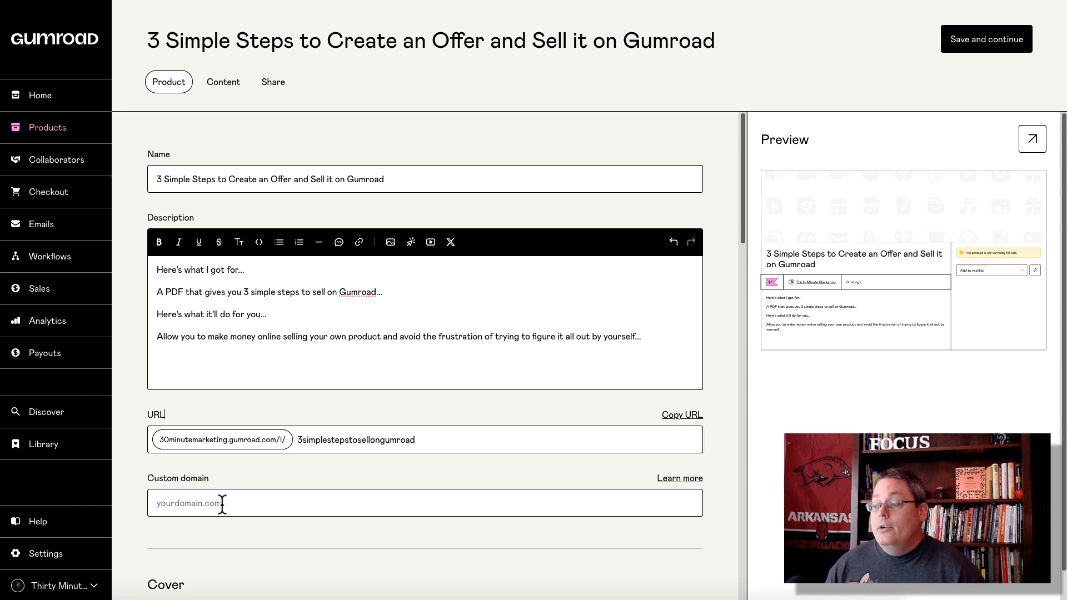
Step: Scroll down to Cover and highlight its required 1280x720px size
scroll(269, 467, down, 3)
scroll(269, 456, down, 3)
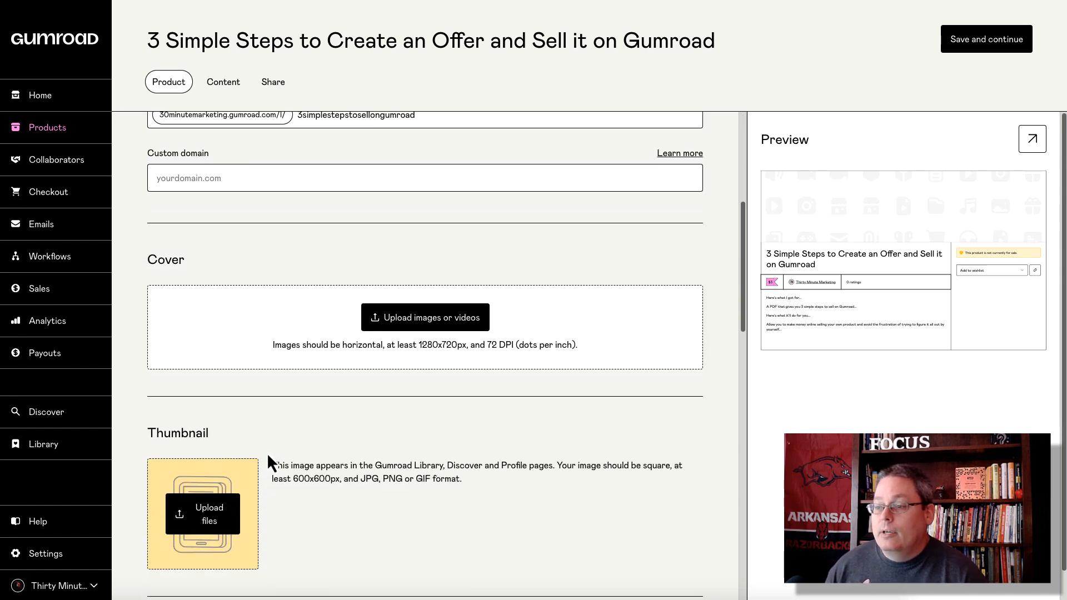
scroll(268, 452, down, 1)
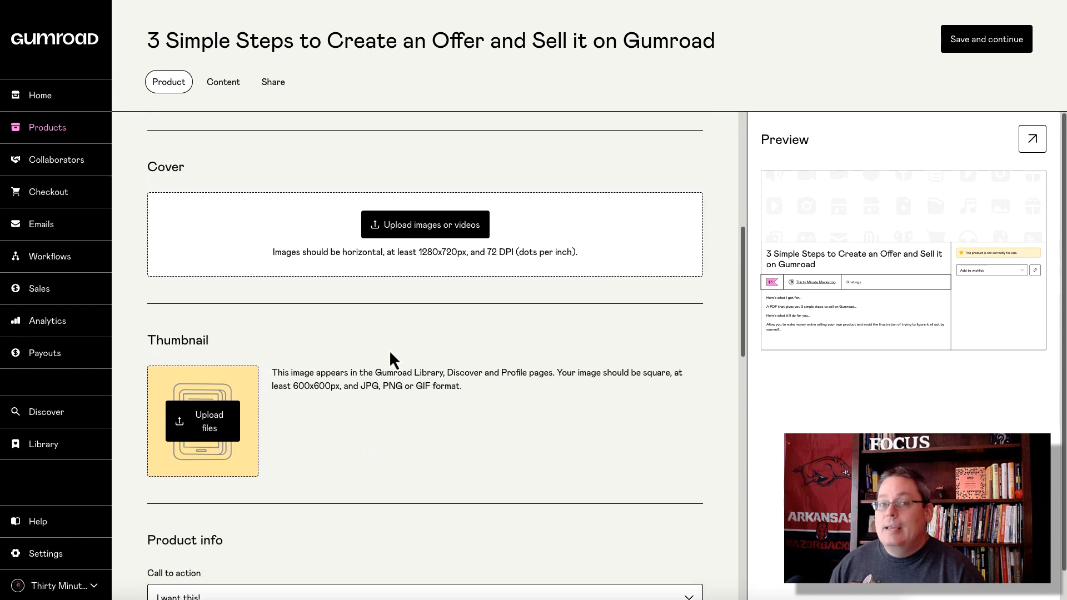
scroll(395, 322, down, 1)
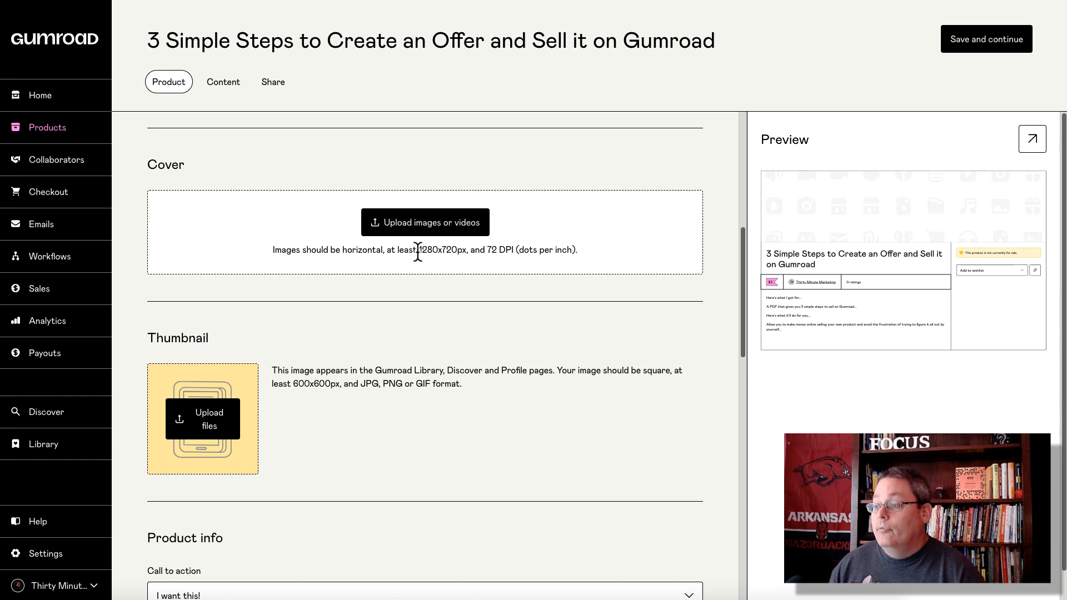
drag(418, 250, 471, 248)
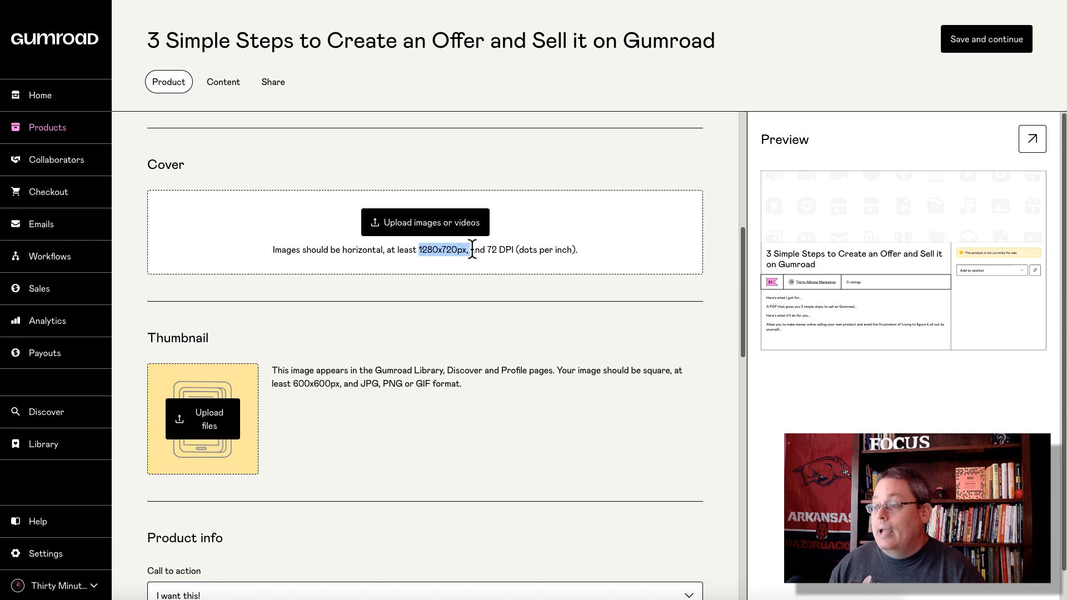
Step: Upload the Sample Gumroad Cover image from the computer as the product cover
click(416, 233)
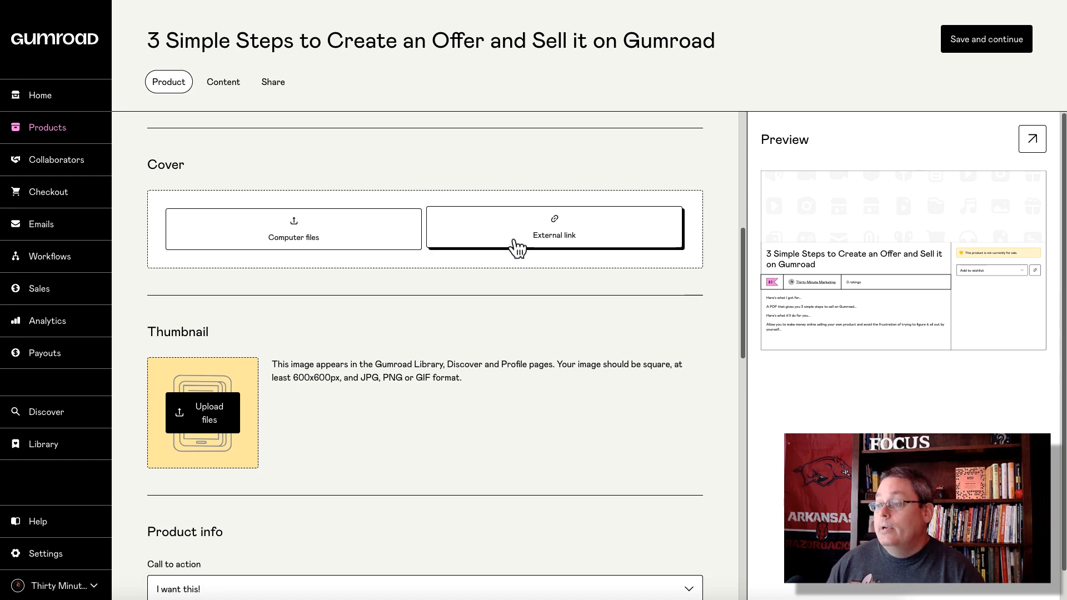
click(318, 238)
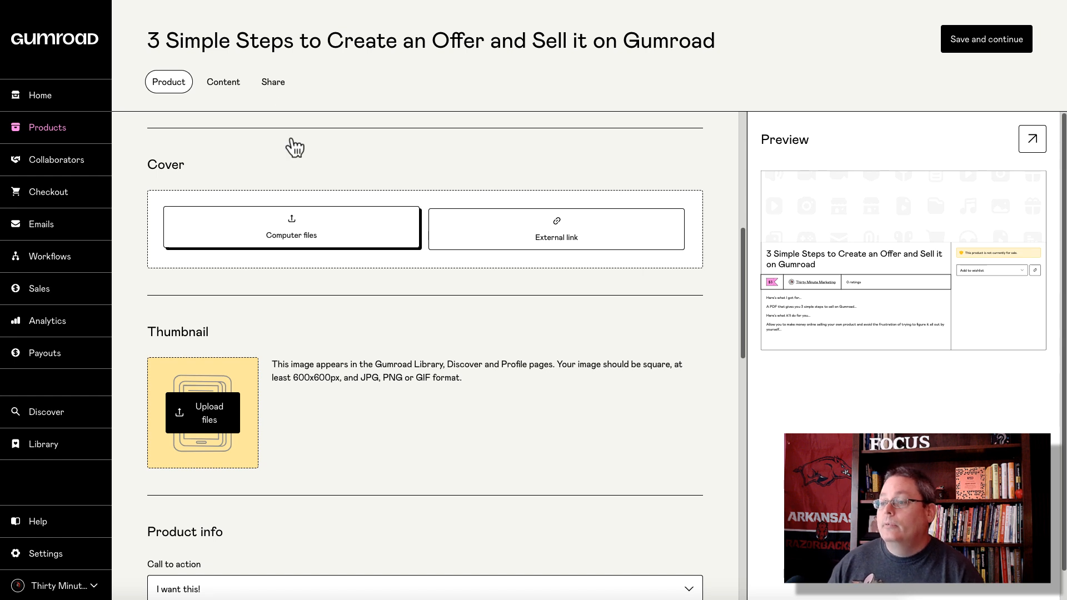
click(272, 51)
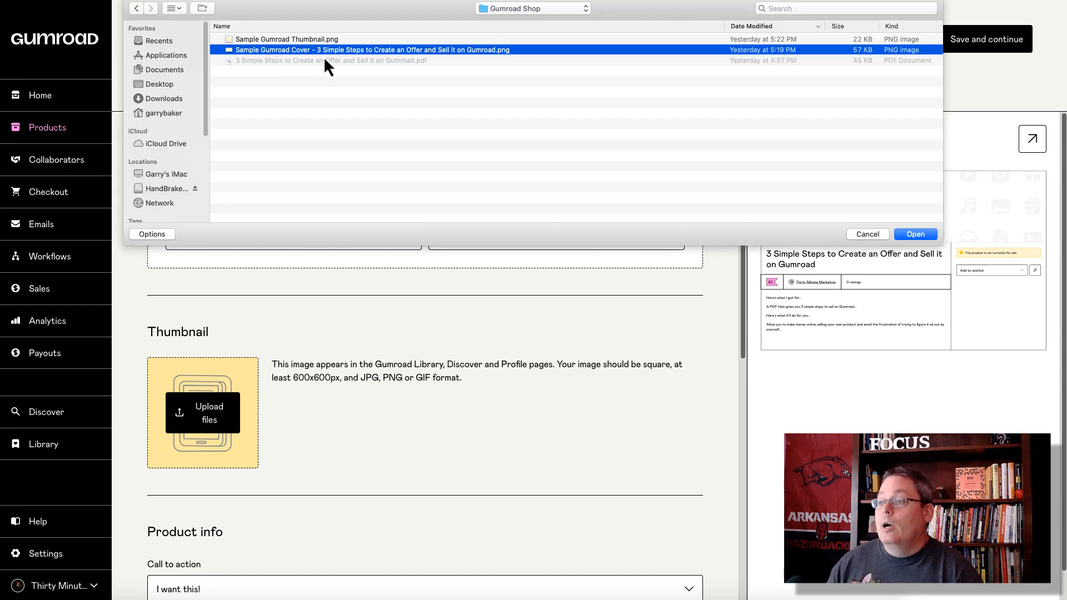
click(915, 234)
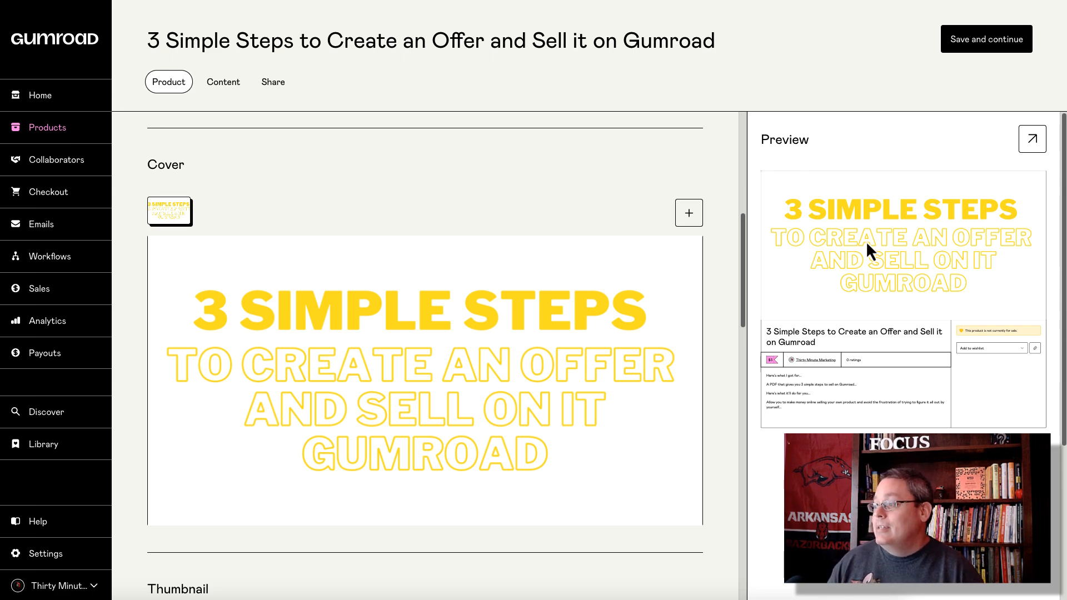
Step: Scroll down and highlight the thumbnail's 600x600px size requirement
scroll(475, 352, down, 5)
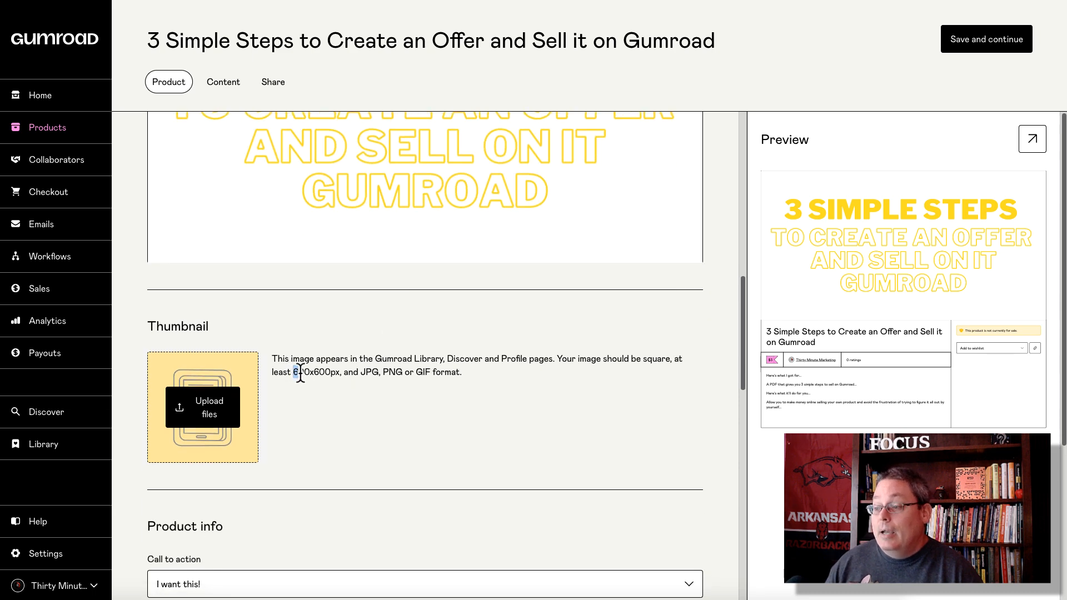
drag(294, 371, 337, 379)
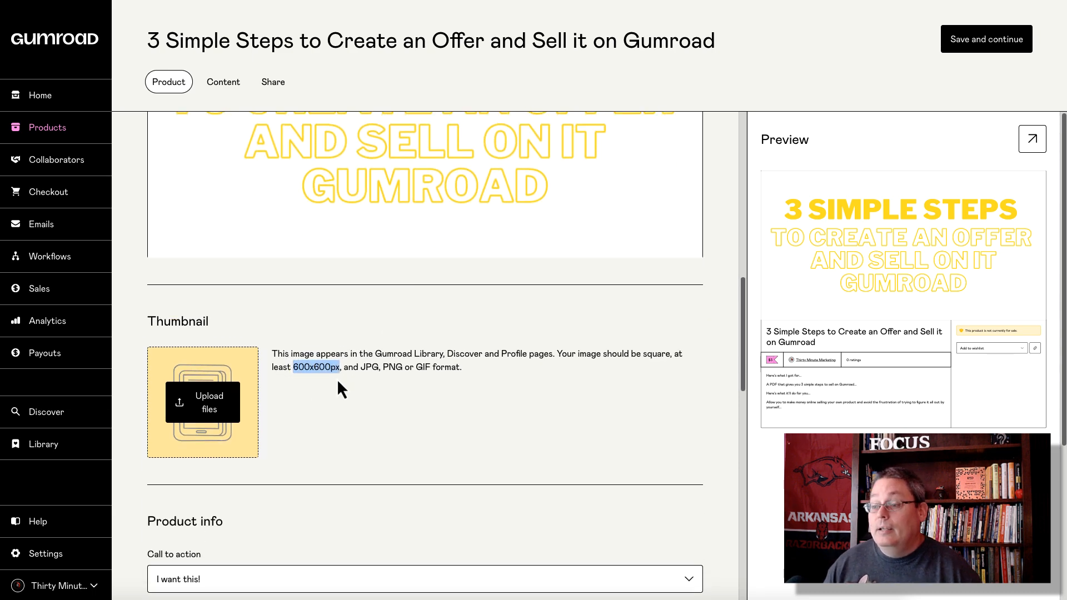
scroll(335, 380, down, 1)
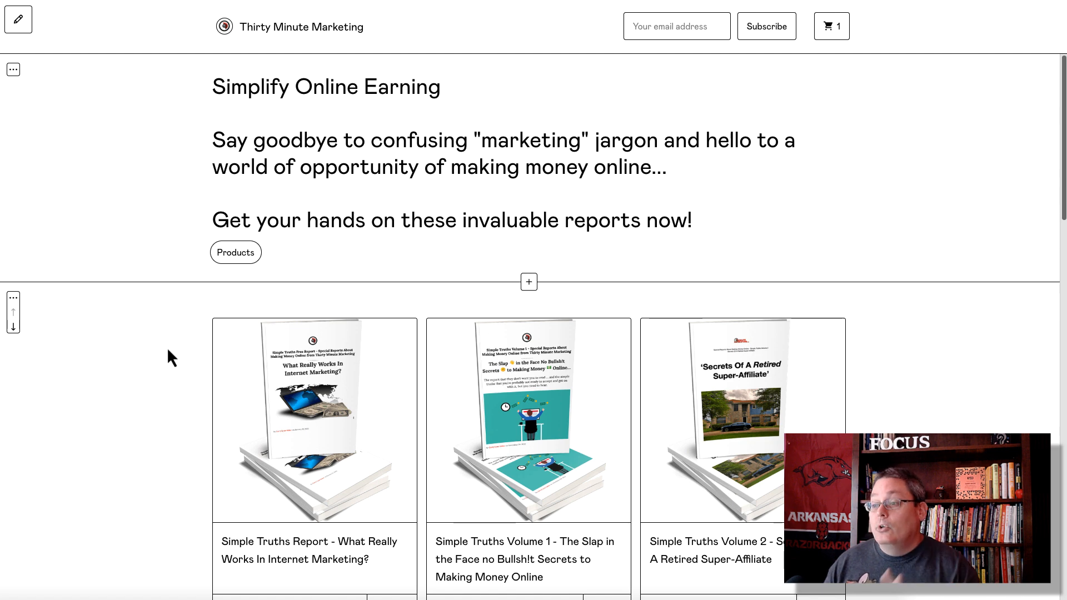
scroll(168, 348, down, 3)
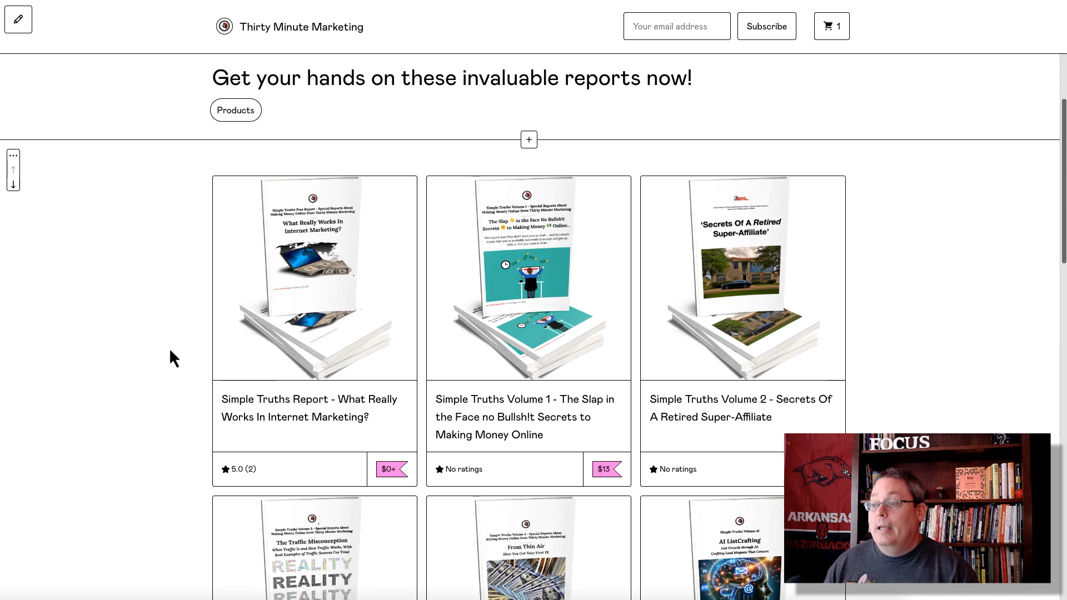
scroll(169, 348, down, 2)
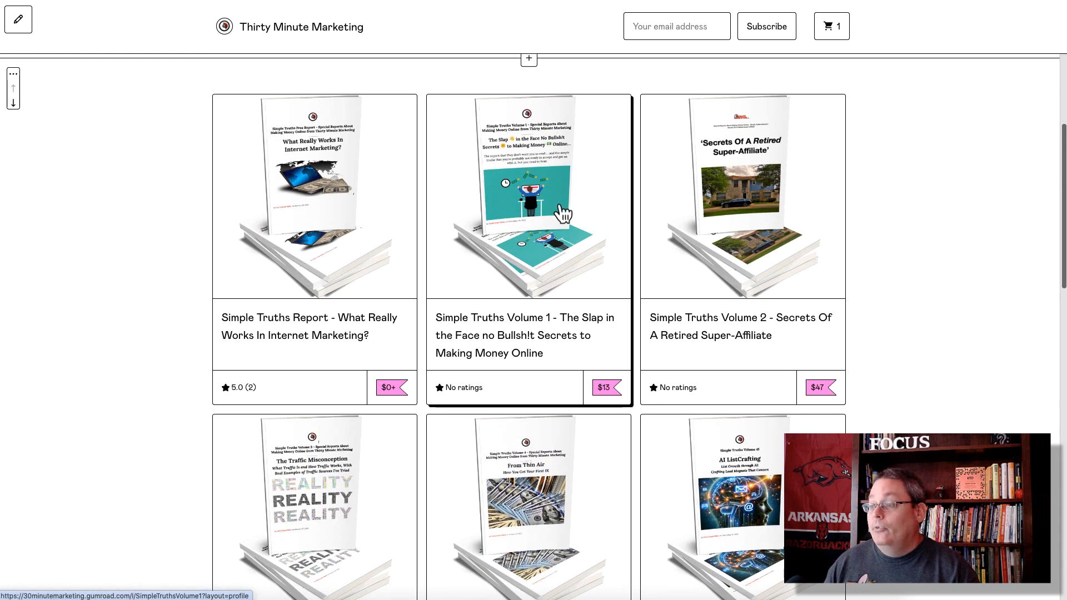
scroll(389, 257, down, 3)
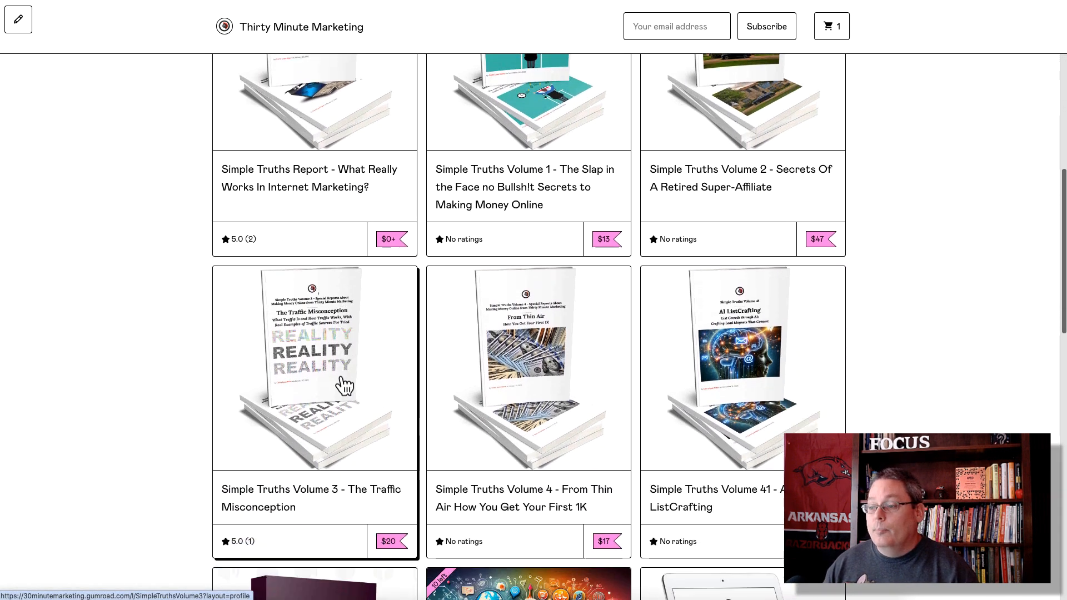
scroll(728, 367, down, 3)
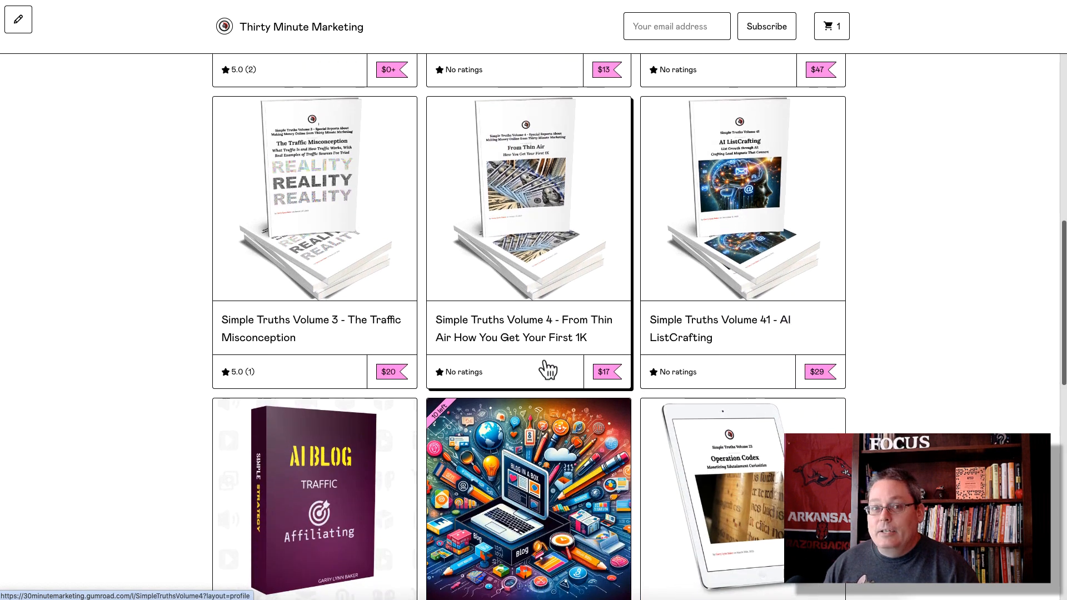
scroll(548, 369, up, 6)
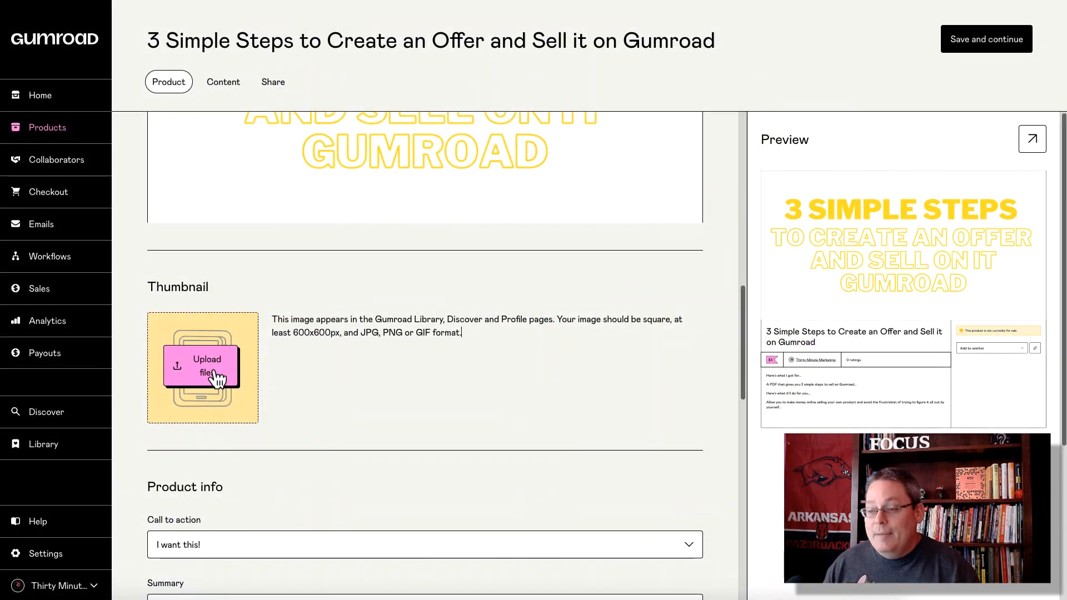
Step: Upload Sample Gumroad Thumbnail.png from the computer as the product thumbnail
click(215, 377)
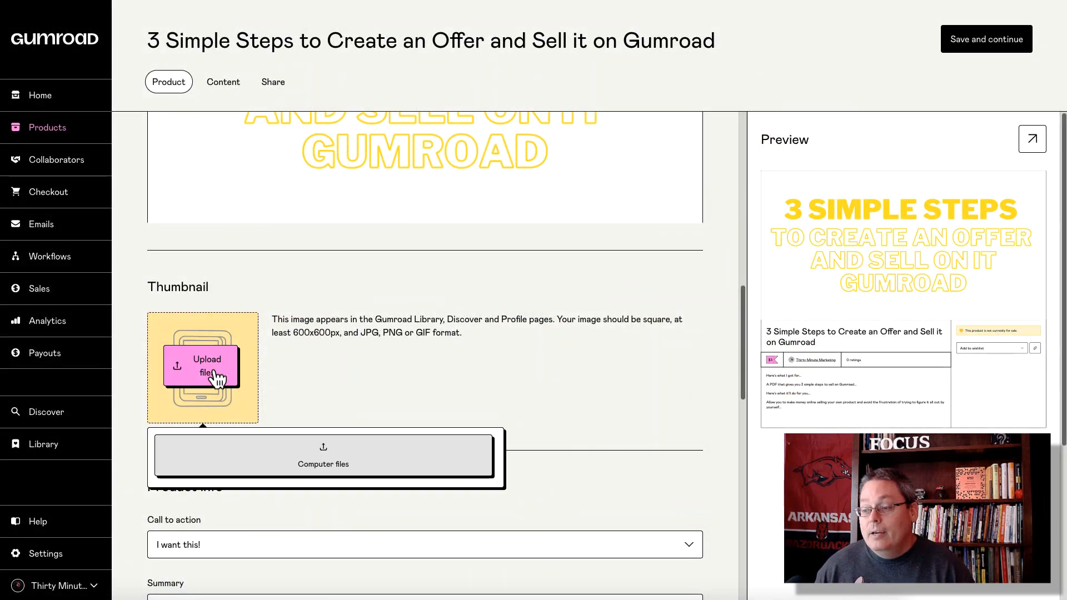
click(312, 454)
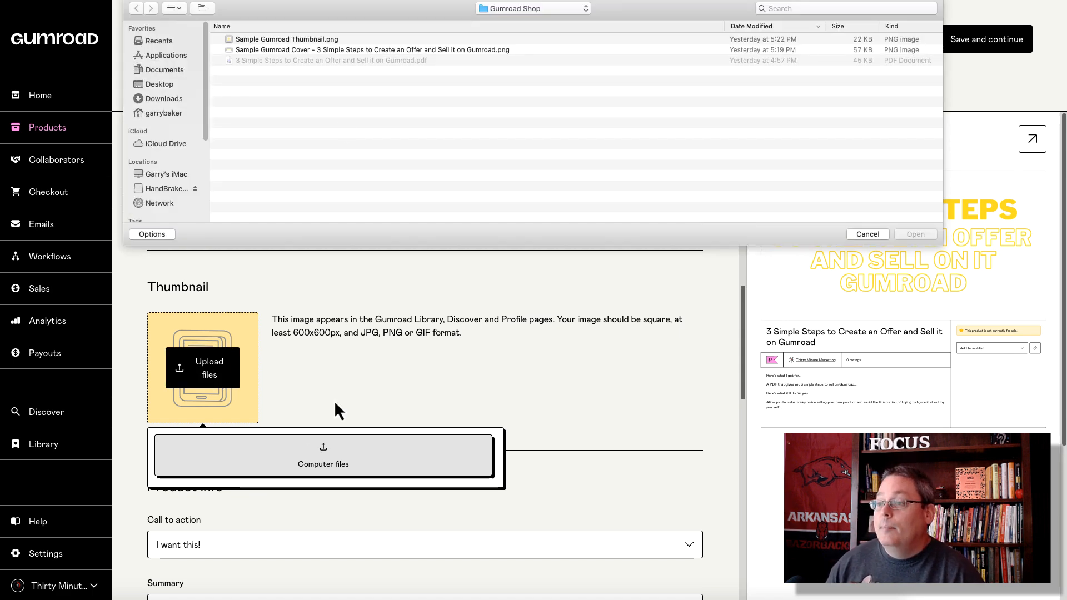
double_click(298, 38)
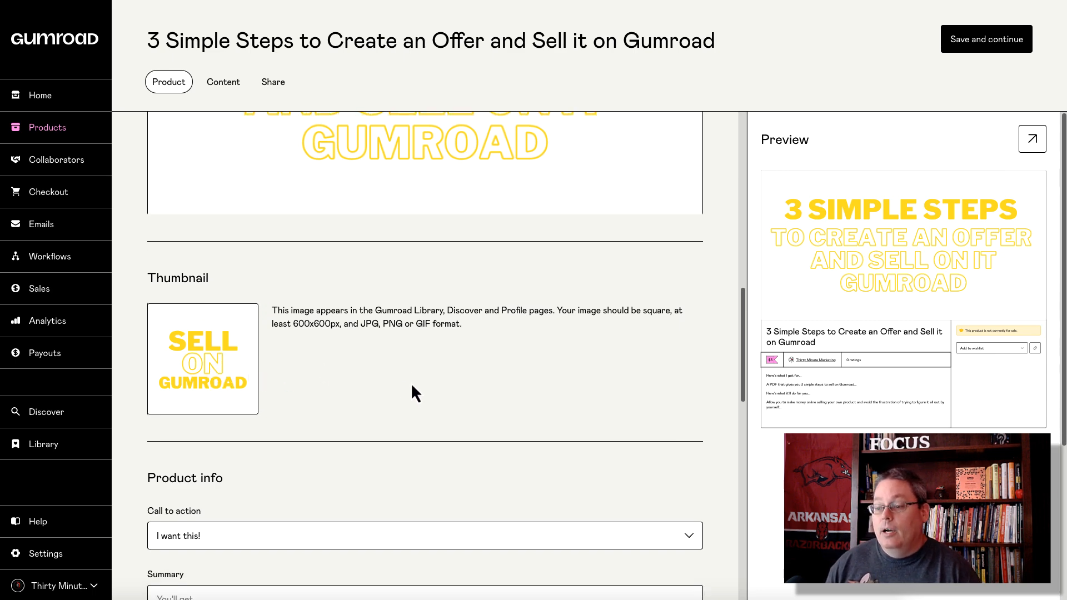
scroll(411, 389, down, 6)
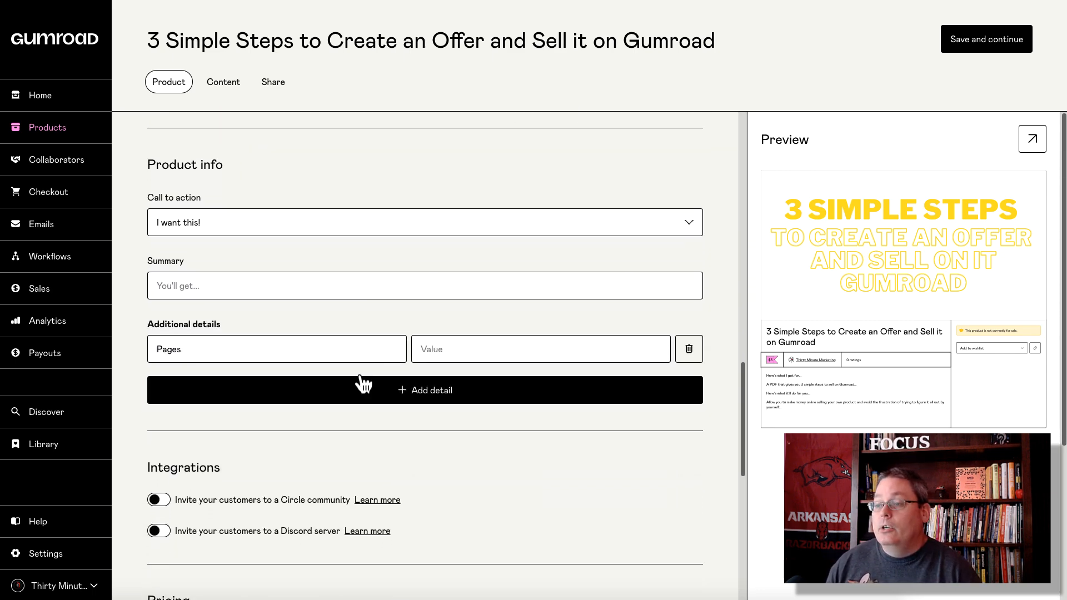
Step: Keep 'I want this!' as the call to action and paste the 'A 3 page PDF...' summary
click(281, 215)
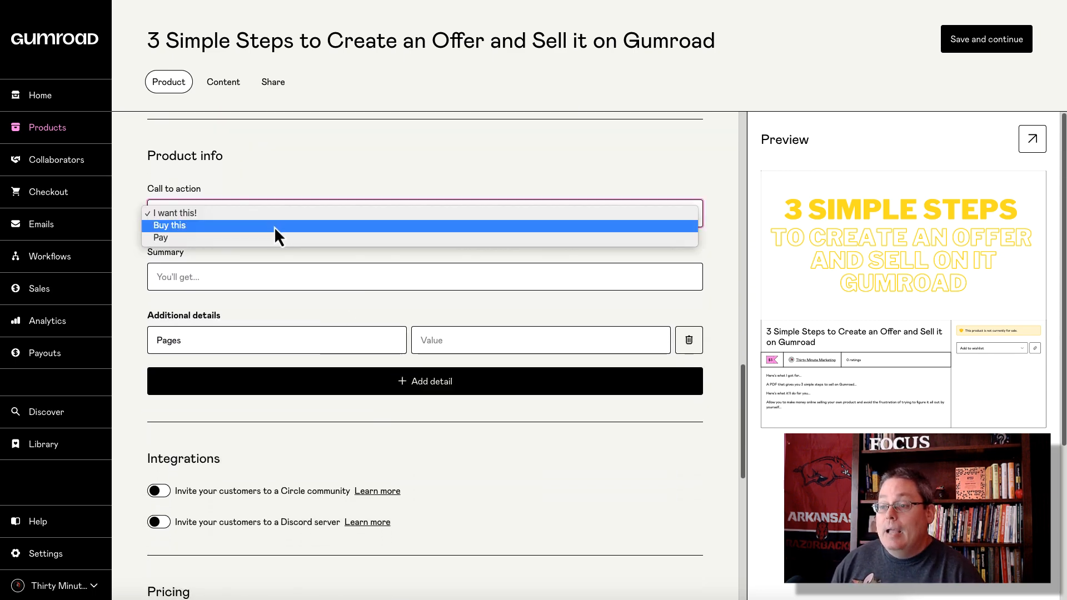
click(274, 226)
click(259, 223)
click(263, 224)
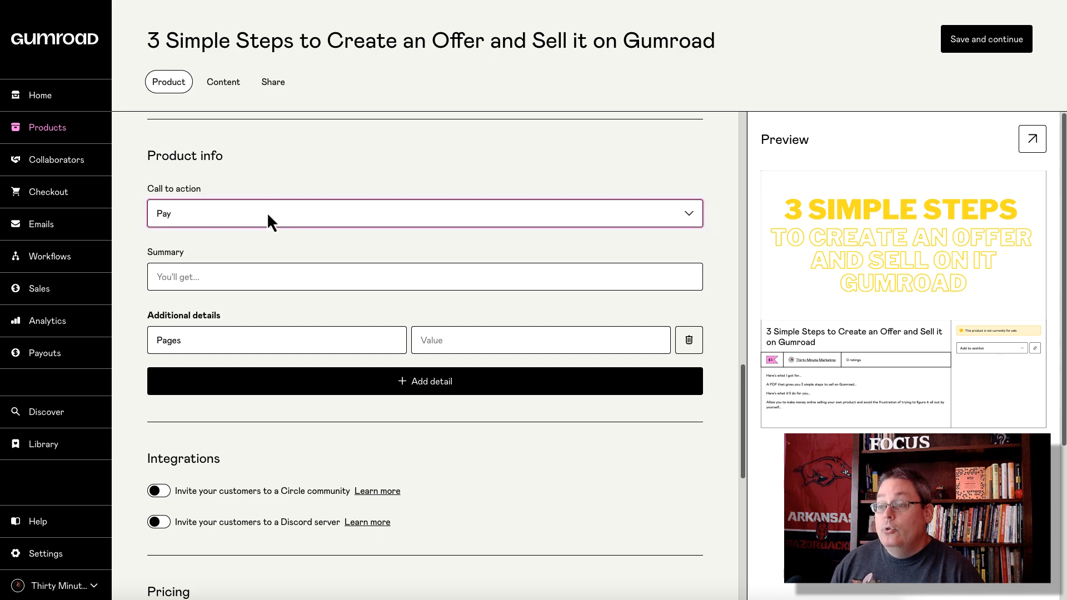
click(267, 214)
click(248, 189)
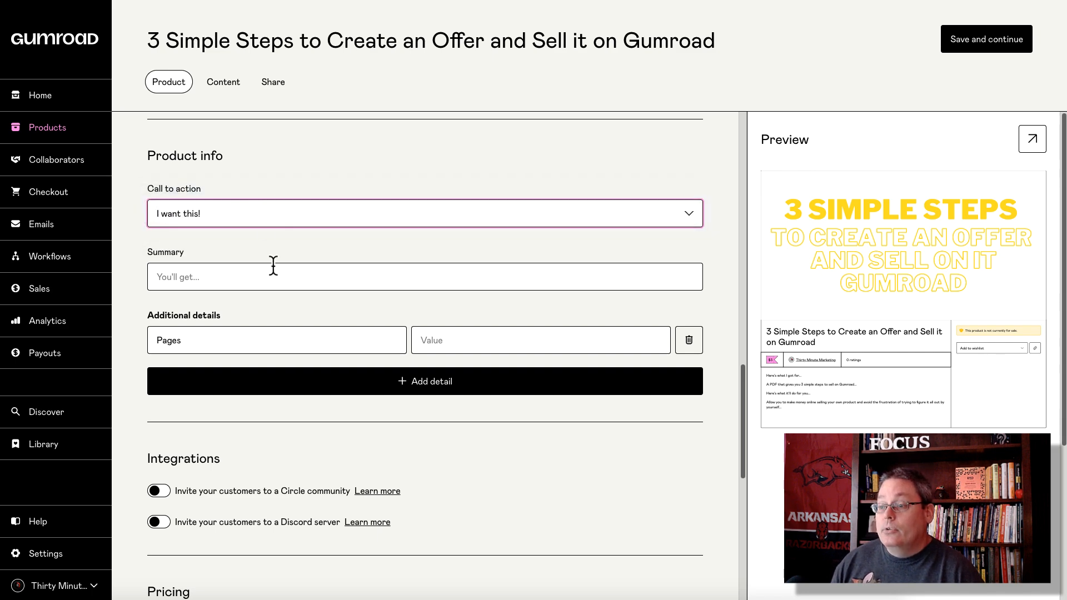
click(215, 277)
text(A 3 page PDF that will help you sell on Gumroad...)
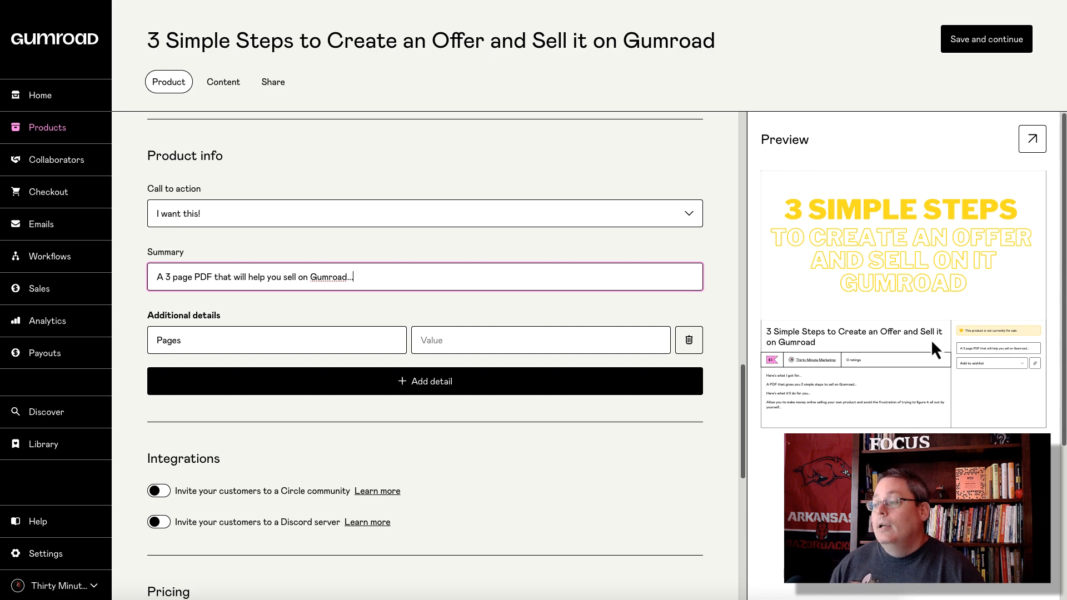
Step: Add additional details Pages = 3 and Checklist = 2
scroll(334, 331, down, 3)
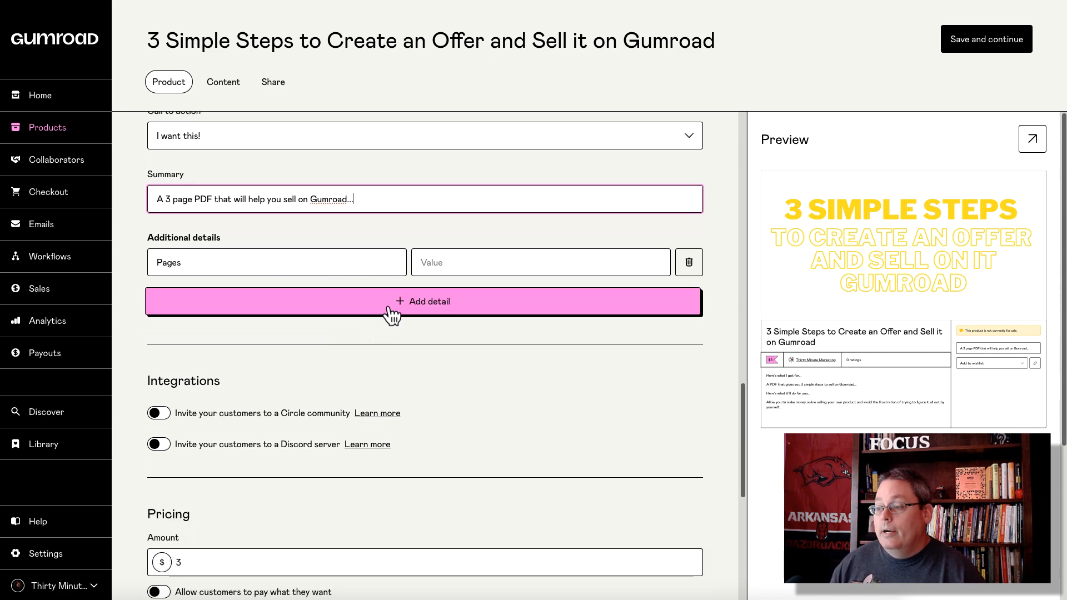
scroll(386, 312, down, 1)
click(375, 292)
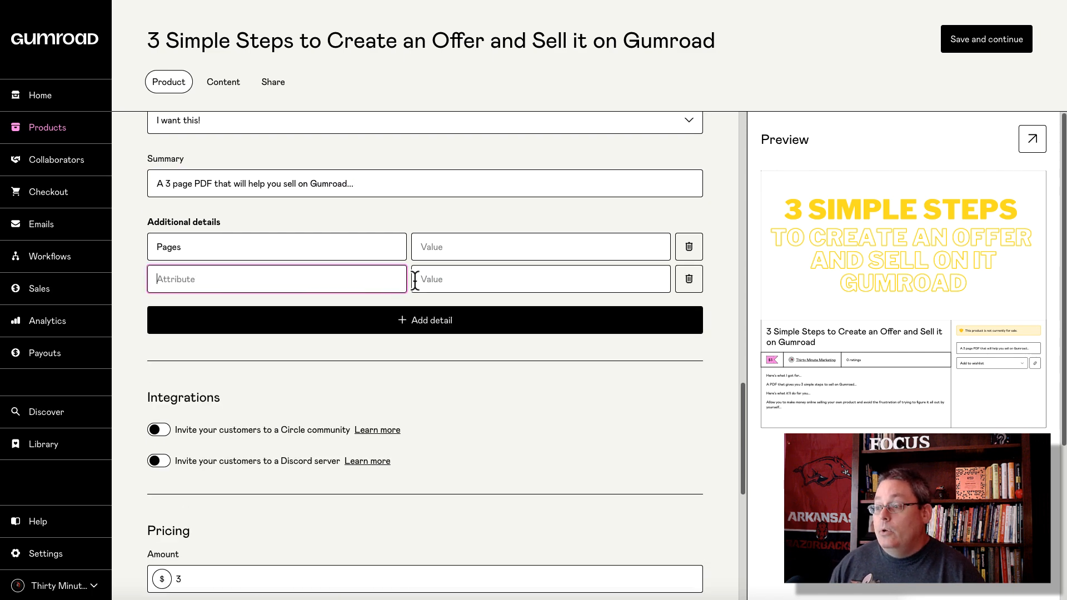
click(448, 247)
text(3)
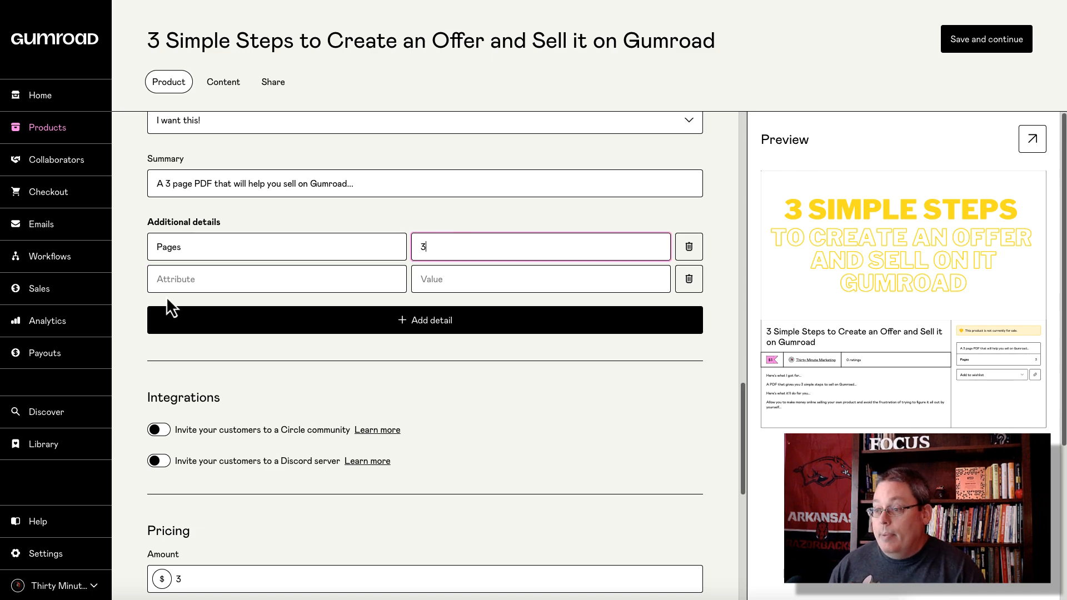
click(191, 278)
text(Checklist)
click(439, 283)
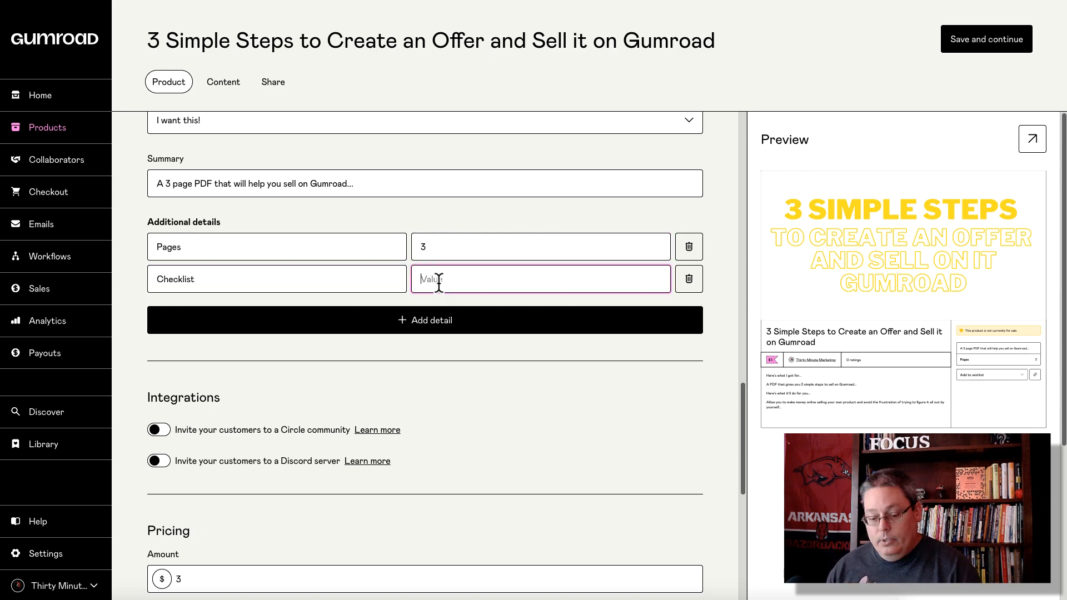
text(1)
key(BackSpace)
text(2)
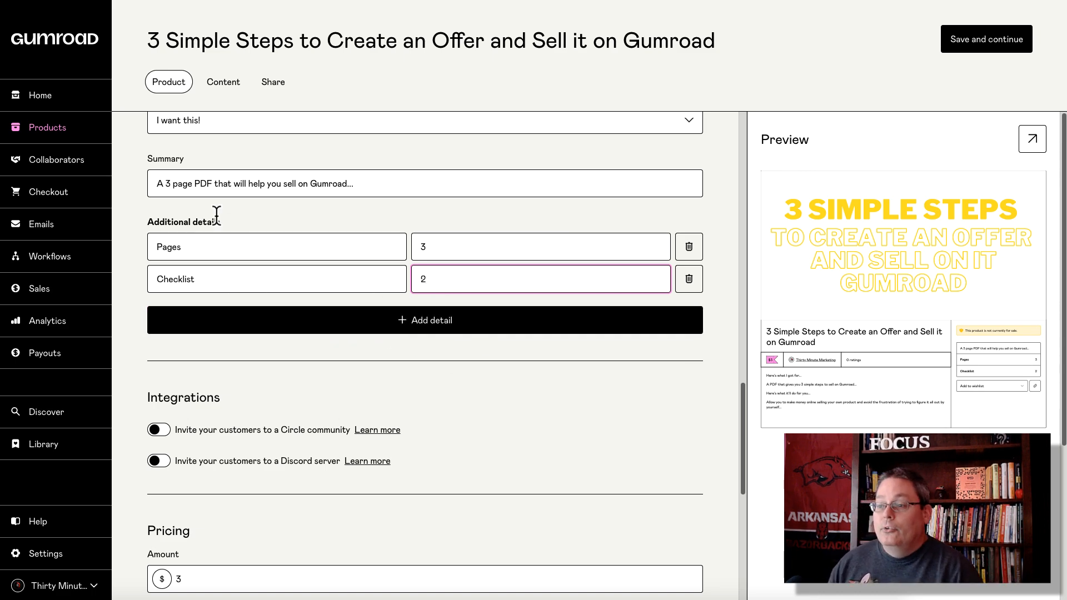
Step: Delete both the Checklist and Pages detail rows
scroll(328, 316, down, 1)
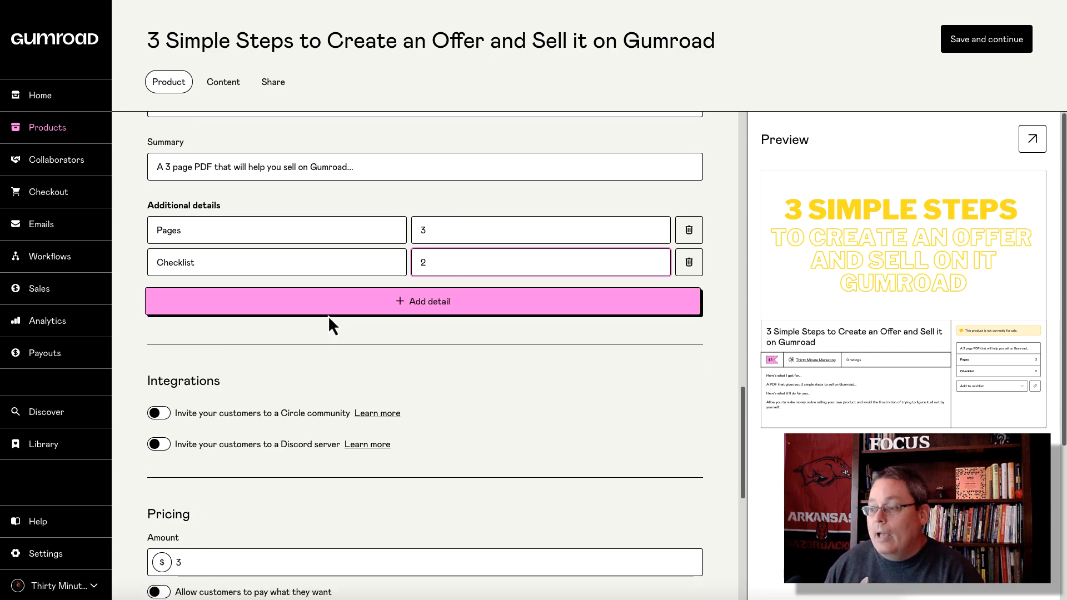
click(694, 259)
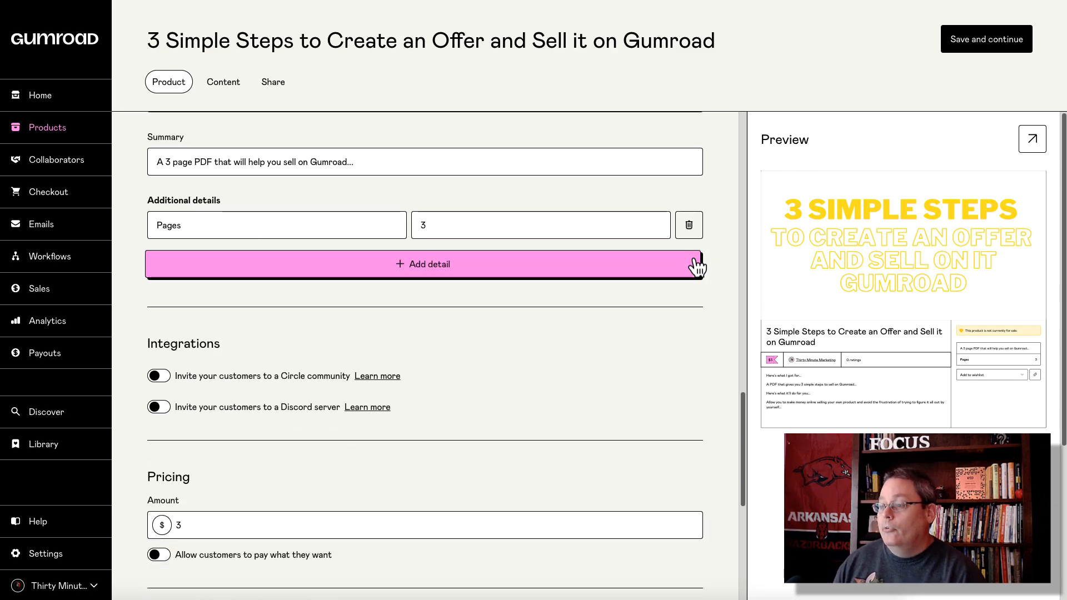
click(689, 224)
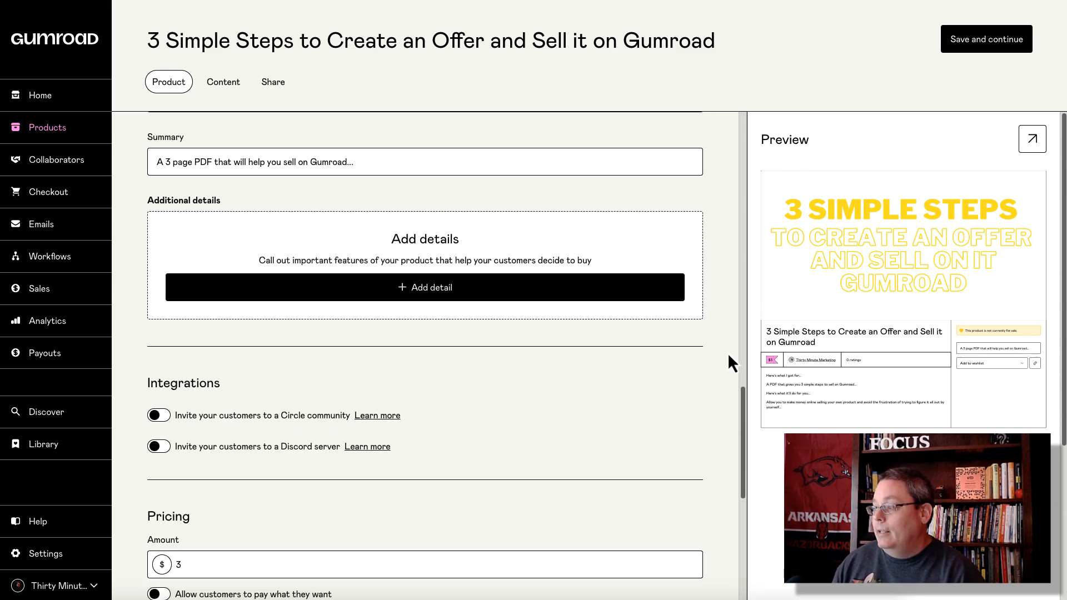
Step: Change the price to 0+ with a $3 suggested amount for pay-what-you-want pricing
scroll(253, 361, down, 3)
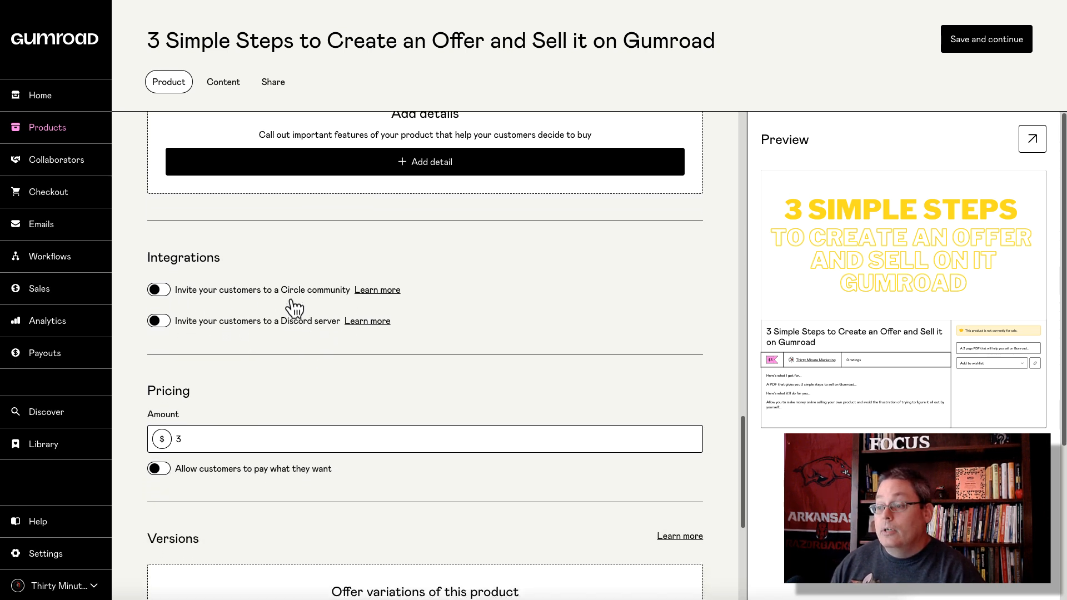
scroll(301, 327, down, 3)
scroll(293, 319, down, 1)
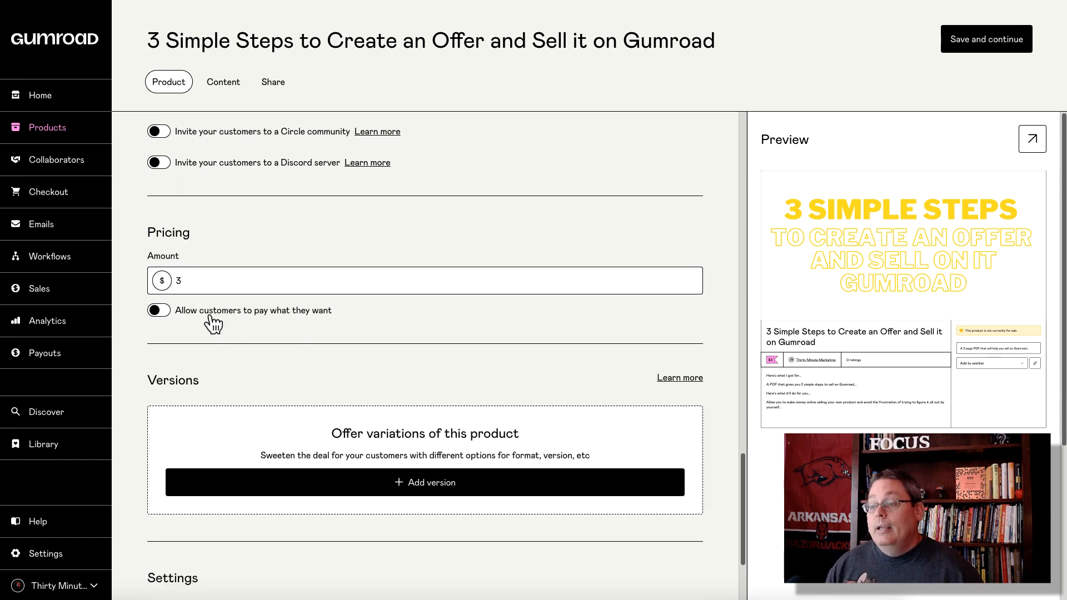
click(167, 311)
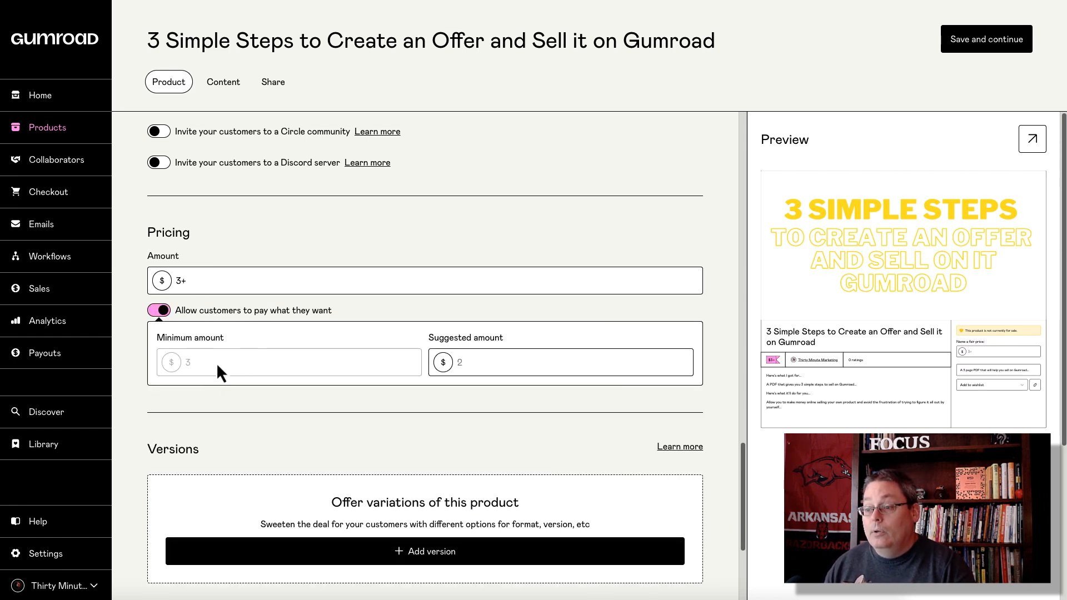
click(161, 311)
click(188, 282)
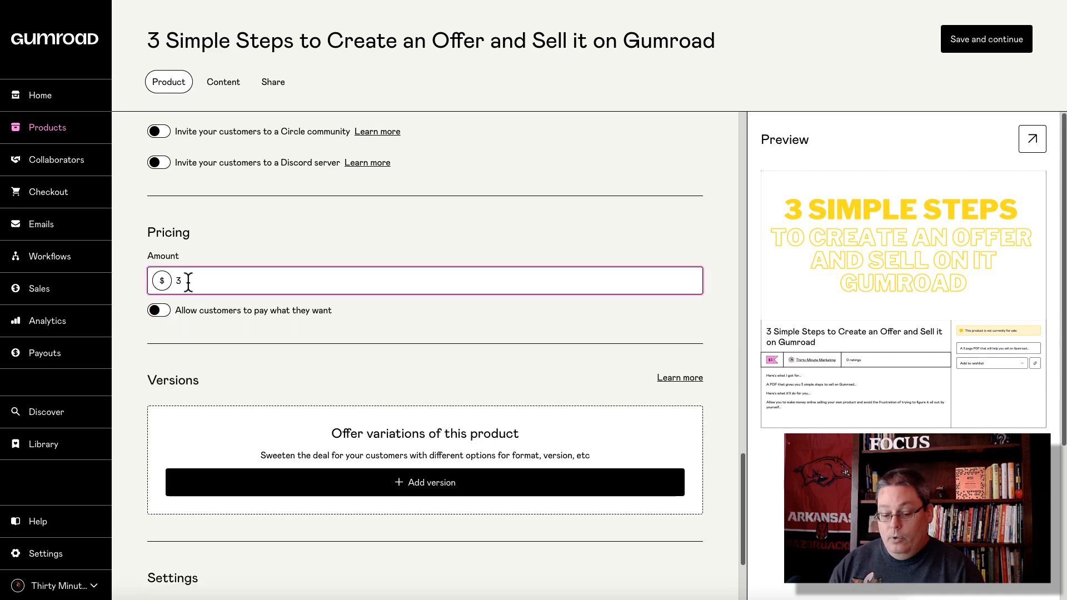
key(BackSpace)
text(0+)
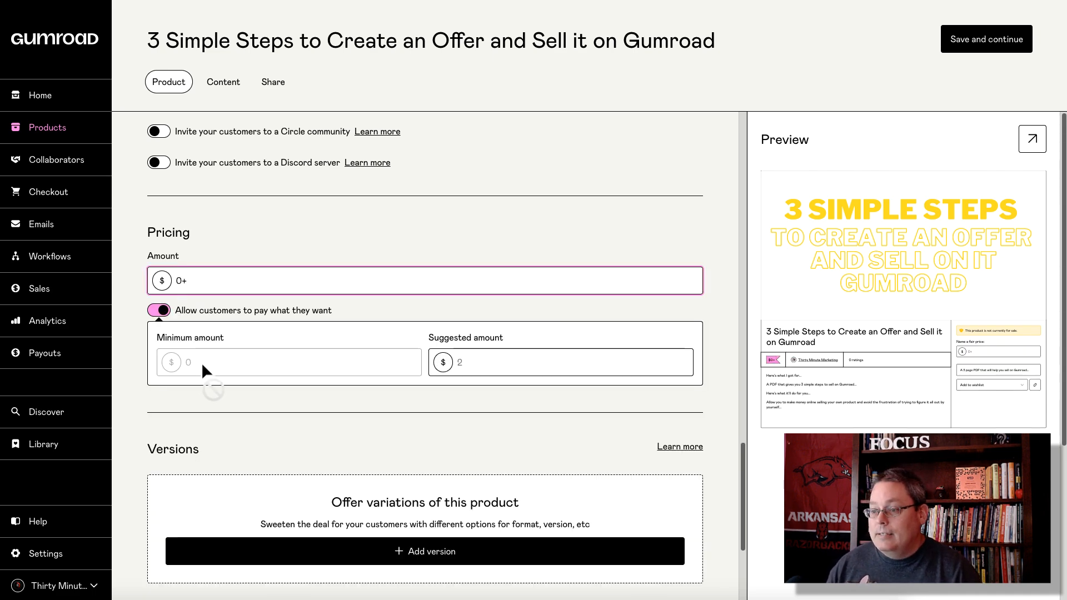
click(474, 361)
text(3)
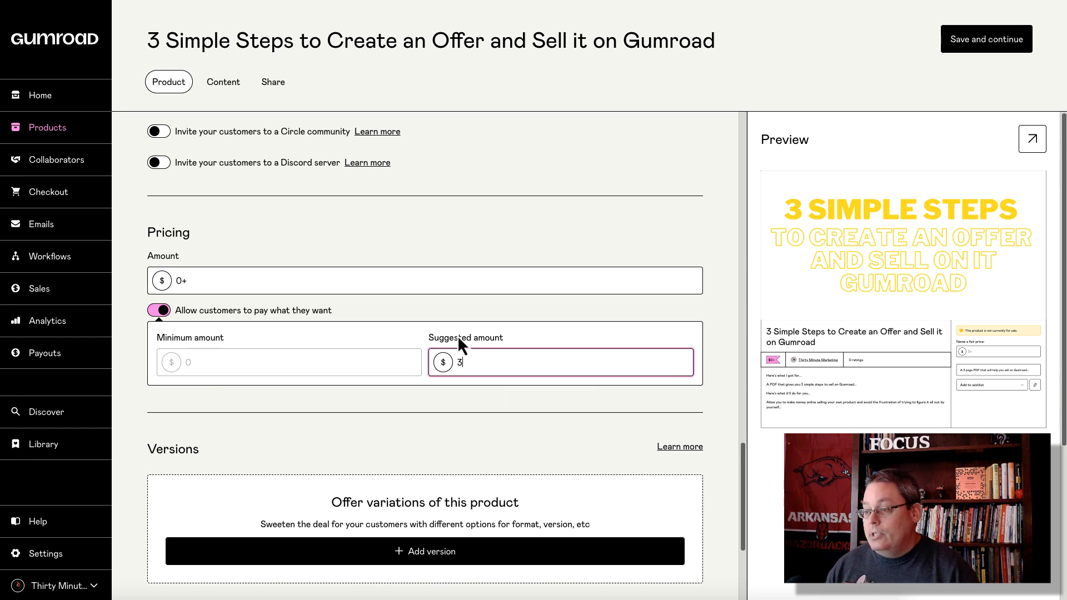
click(445, 318)
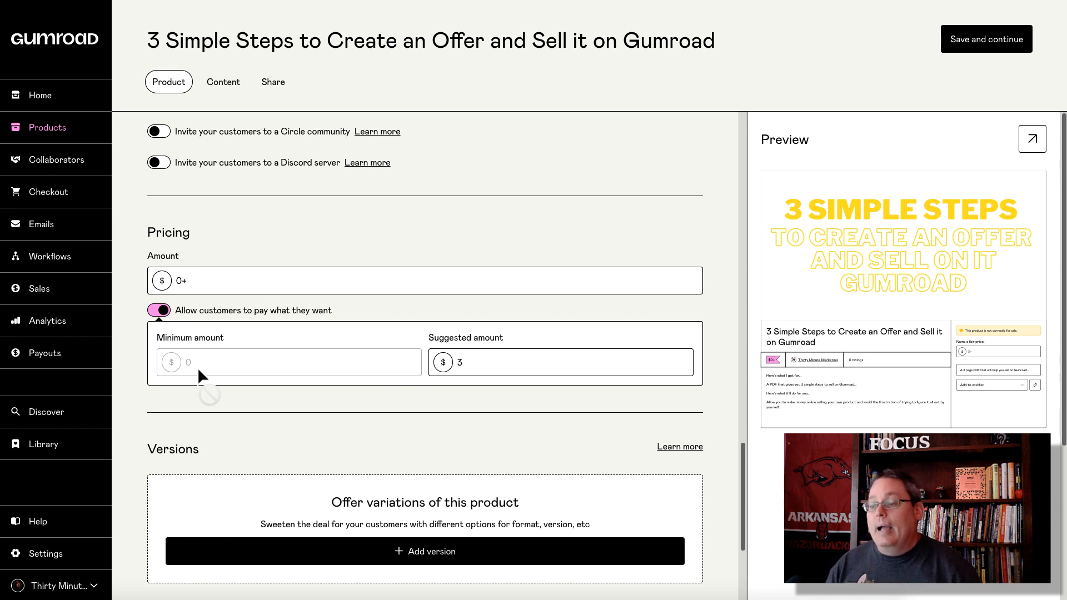
Step: Add a version named PLR described as a license to make and sell it as your own
scroll(339, 304, down, 2)
scroll(336, 306, down, 2)
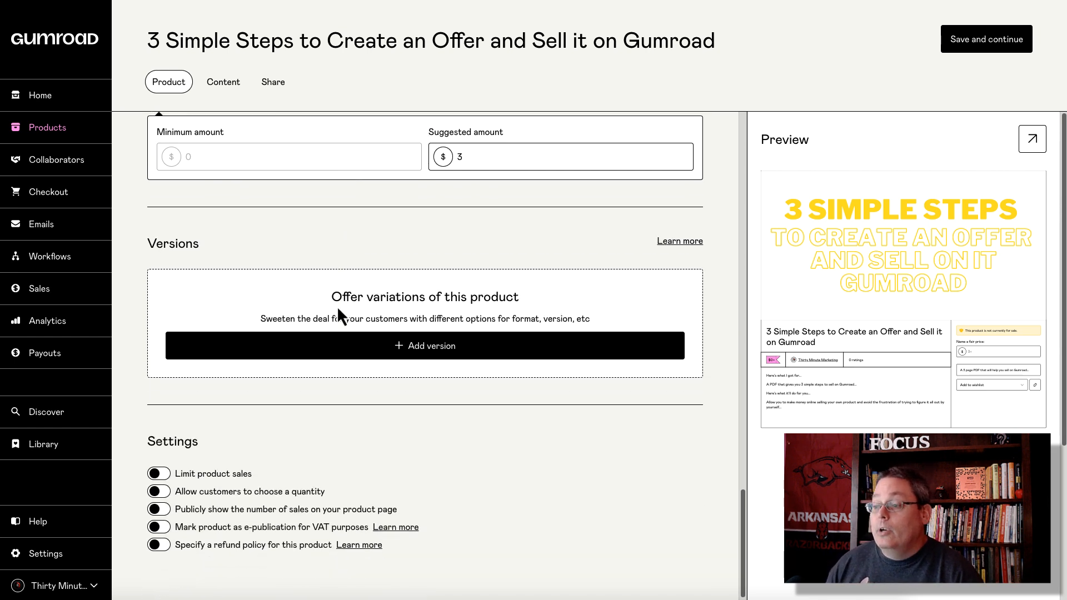
click(365, 334)
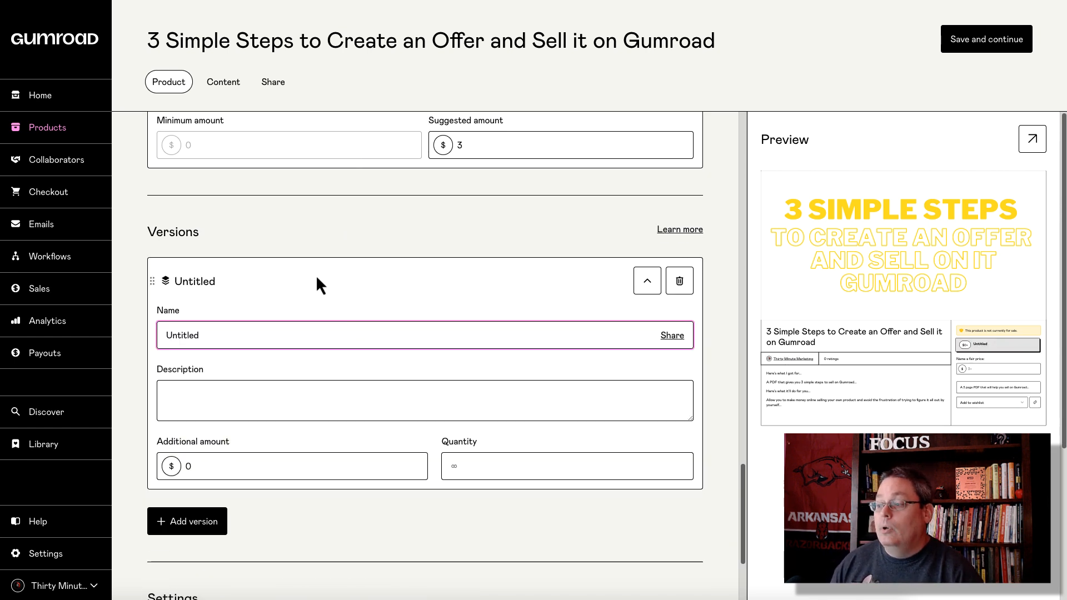
double_click(187, 335)
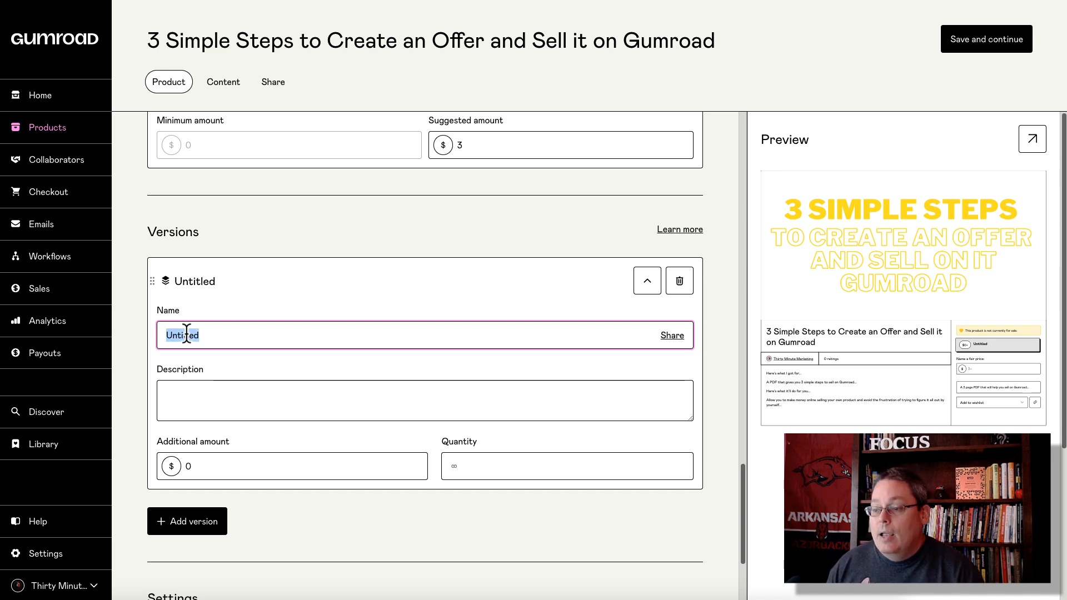
text(PLR)
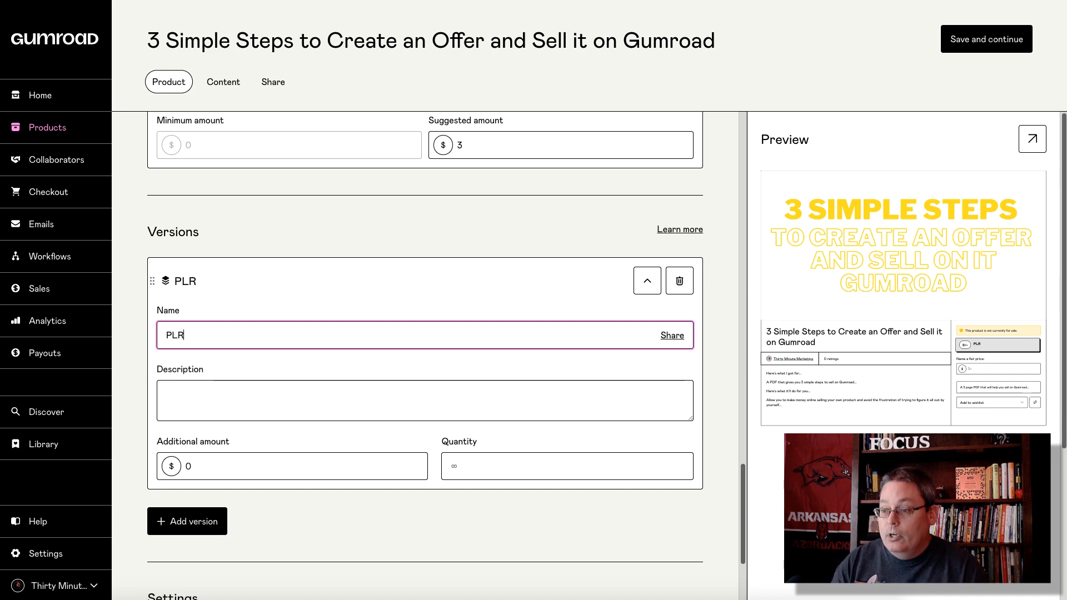
click(187, 395)
text(Giv)
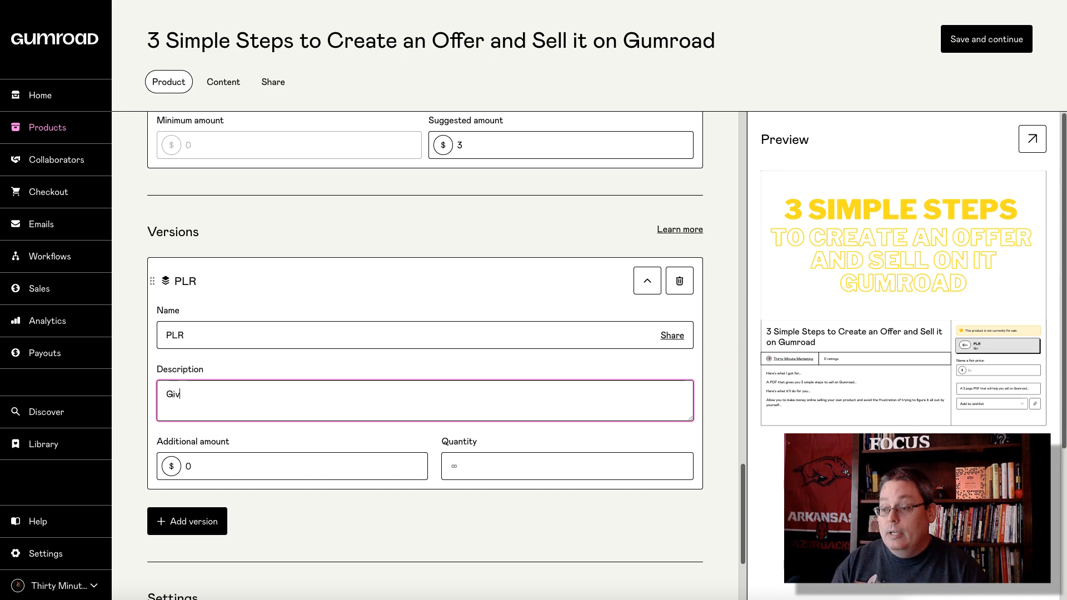
text(e you the license )
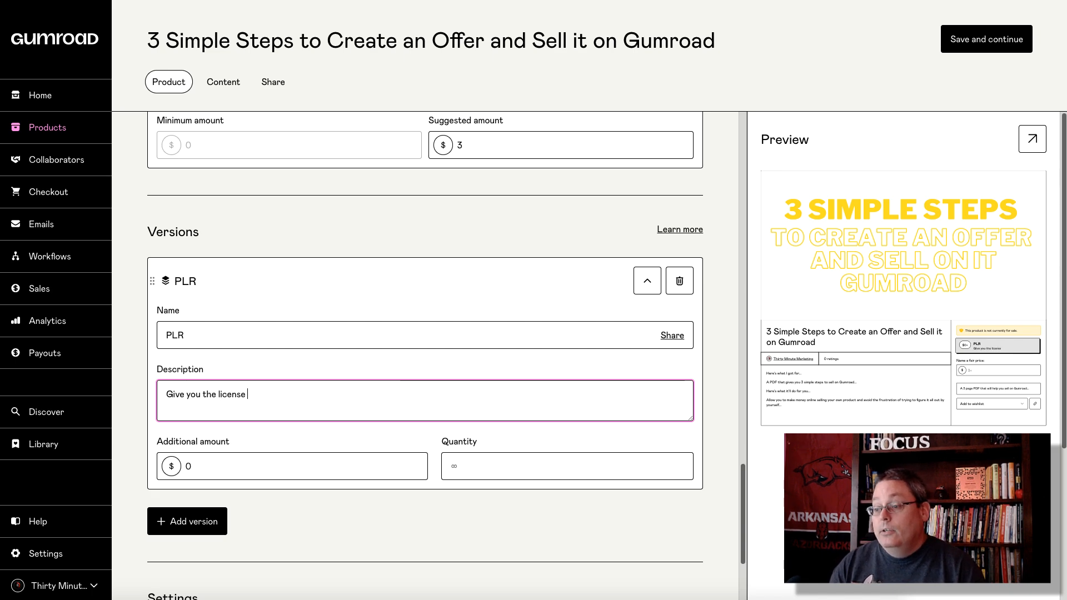
text(to make this yo)
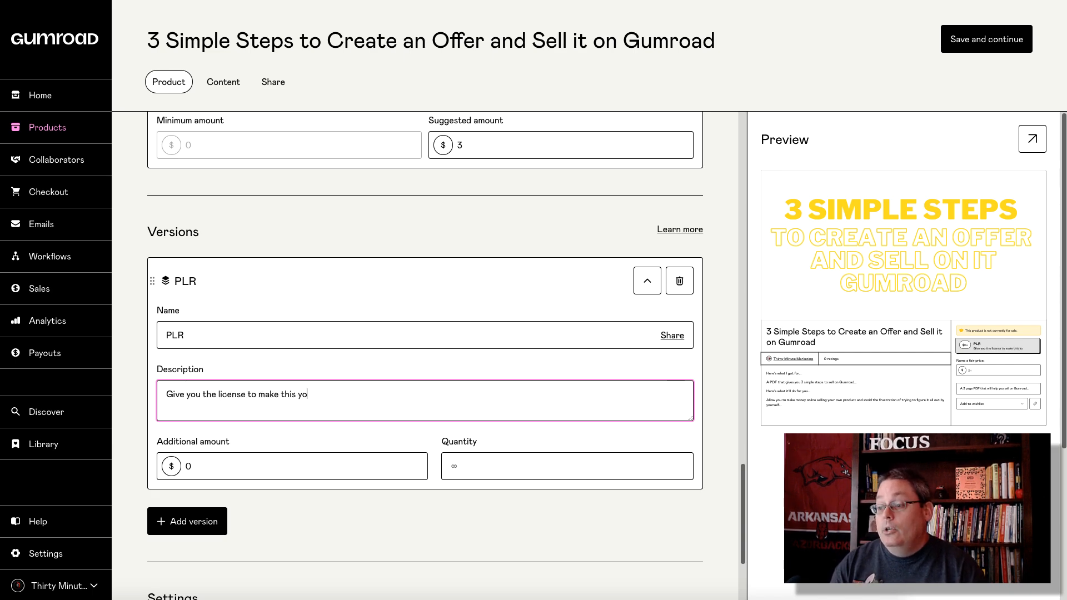
text(ur own product and sell)
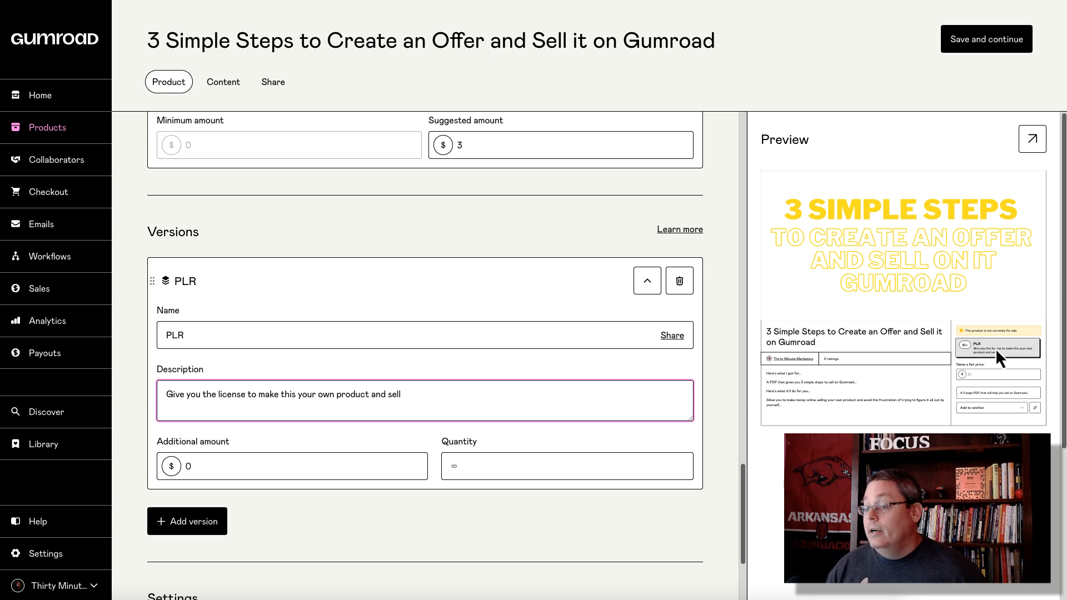
Step: Give the PLR version a $19 additional amount and quantity 1, then add a second version
click(203, 468)
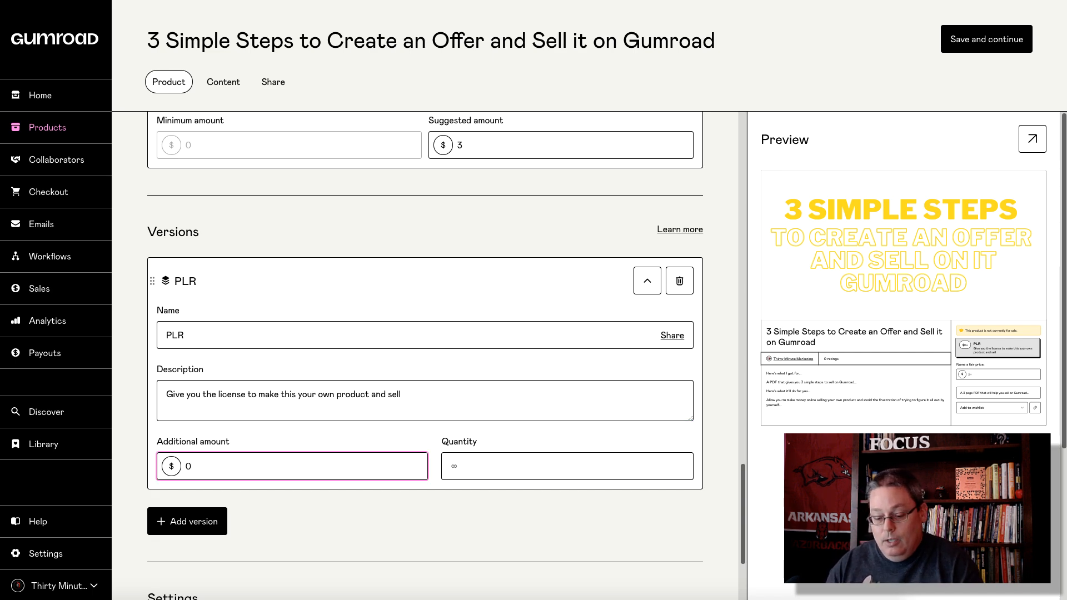
key(BackSpace)
text(19)
click(472, 466)
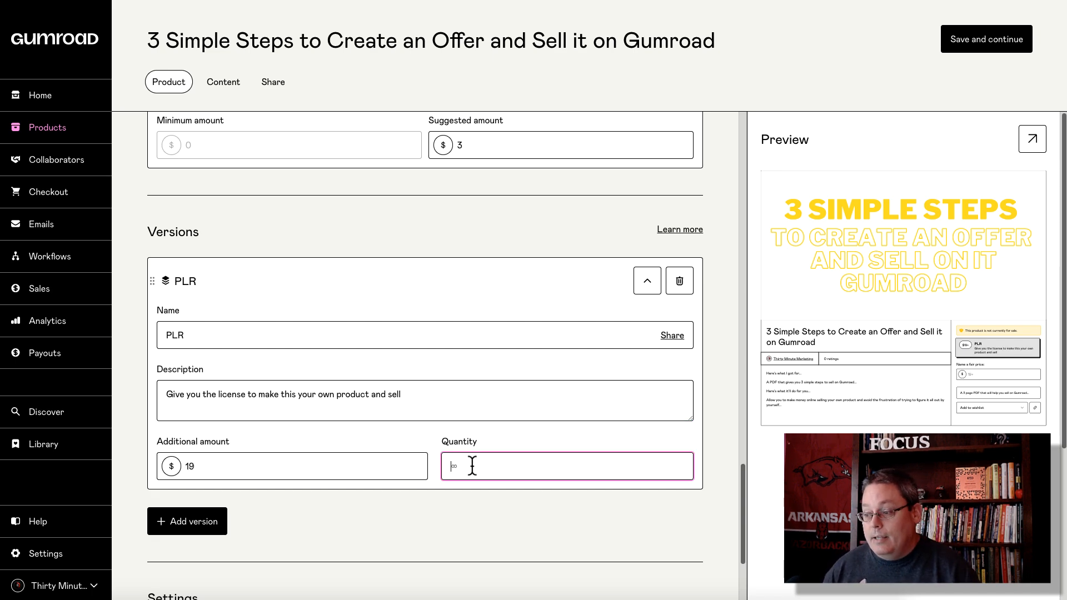
text(1)
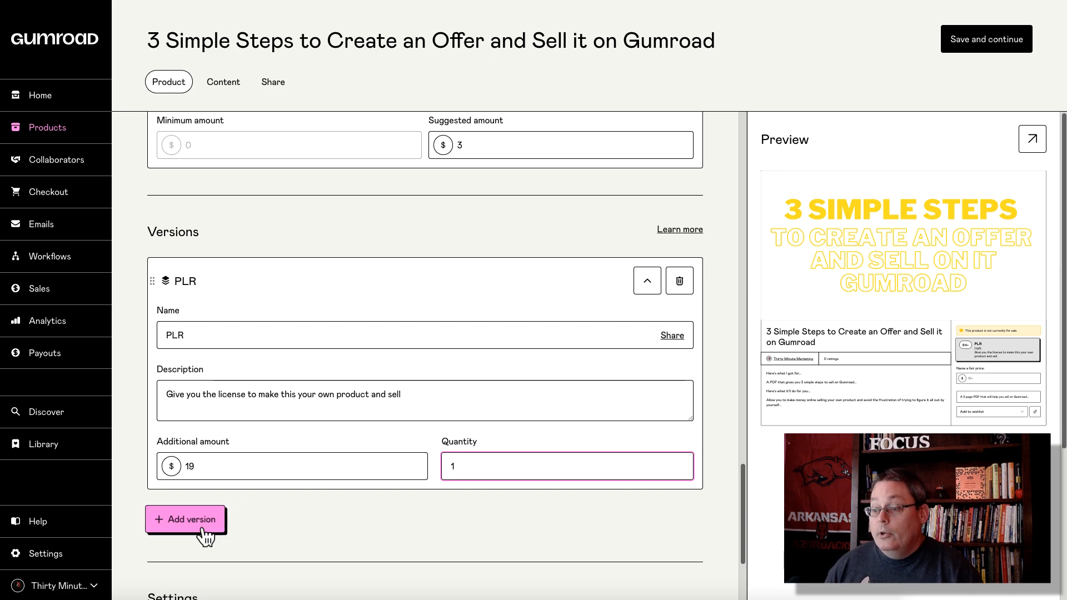
click(186, 520)
Step: Name the second version 'Video Version' and fix its description's 'foramt' typo to 'format'
scroll(299, 492, down, 4)
double_click(191, 361)
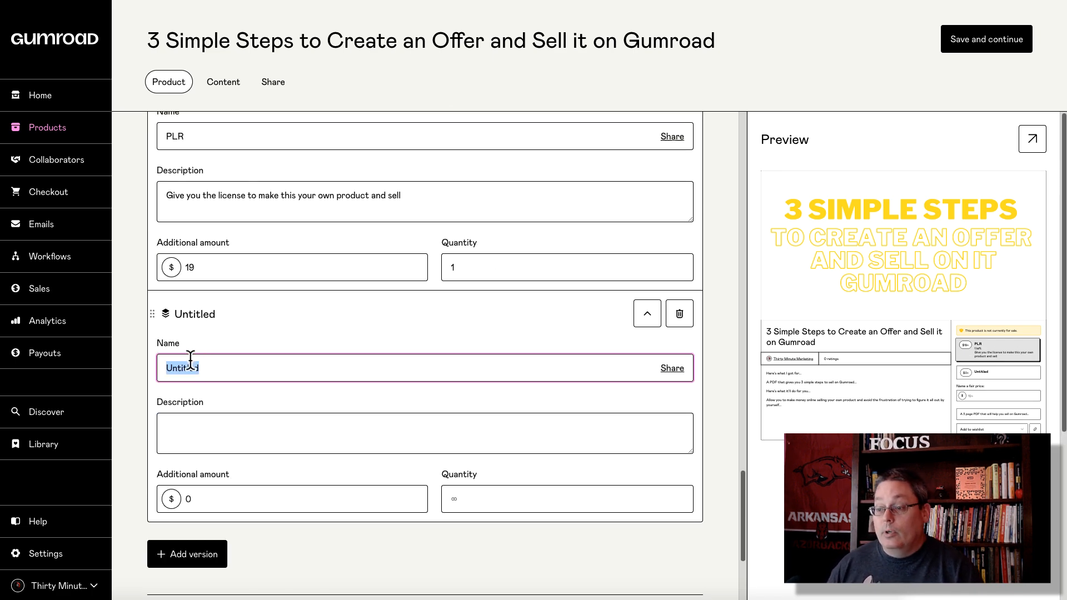
text(Video Ver)
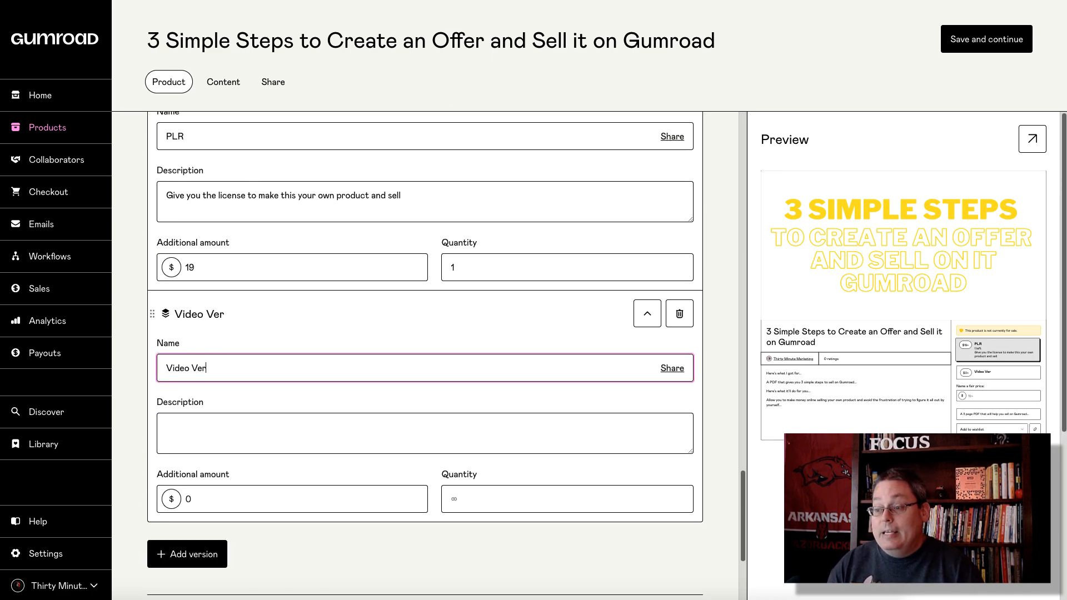
text(sion)
click(204, 422)
text(Here yo)
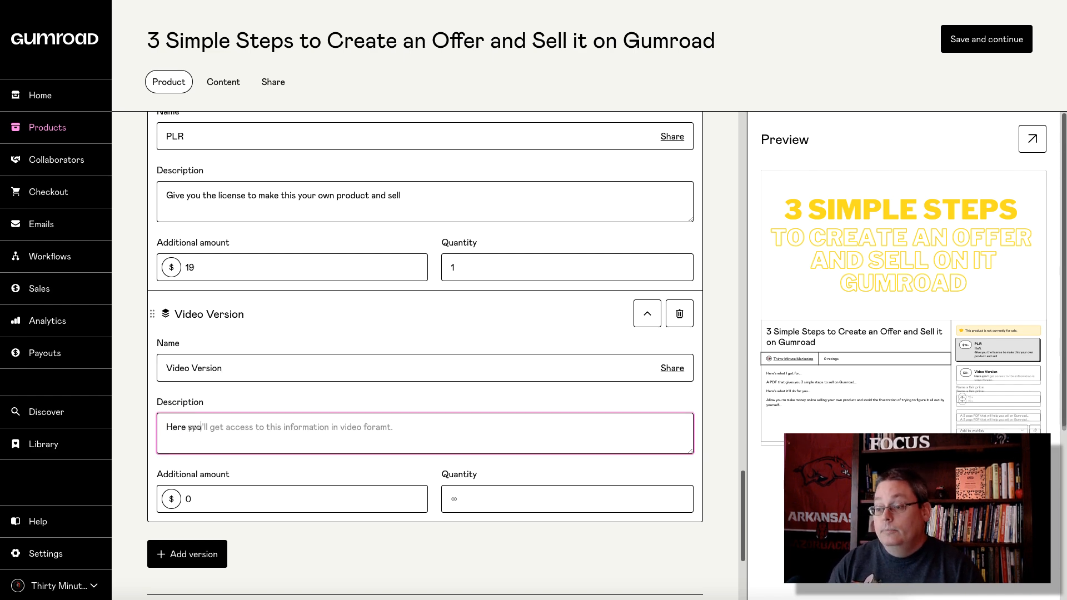
key(Tab)
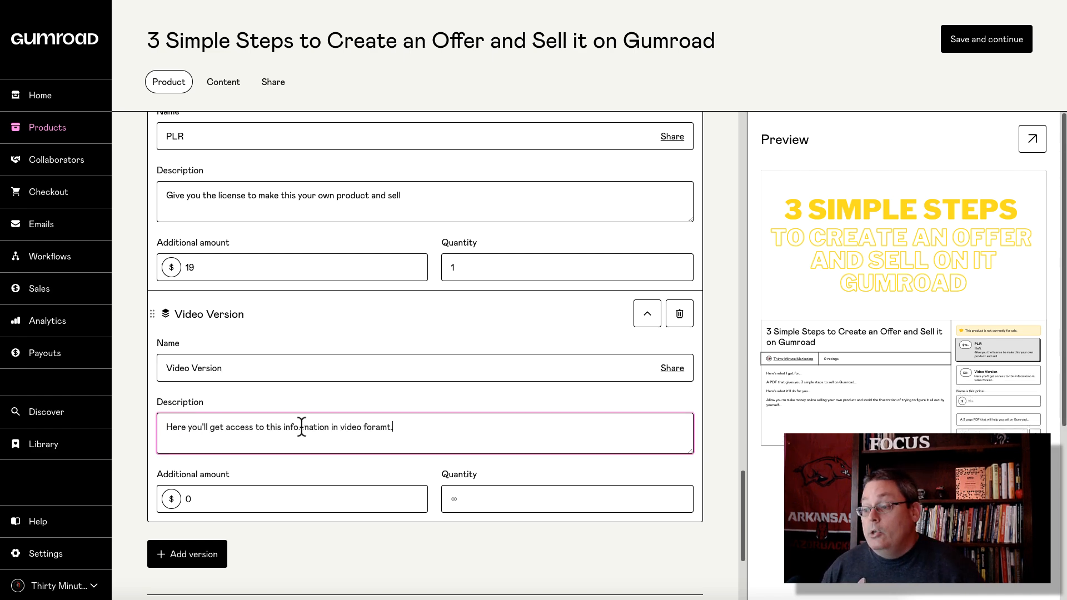
right_click(378, 429)
click(412, 320)
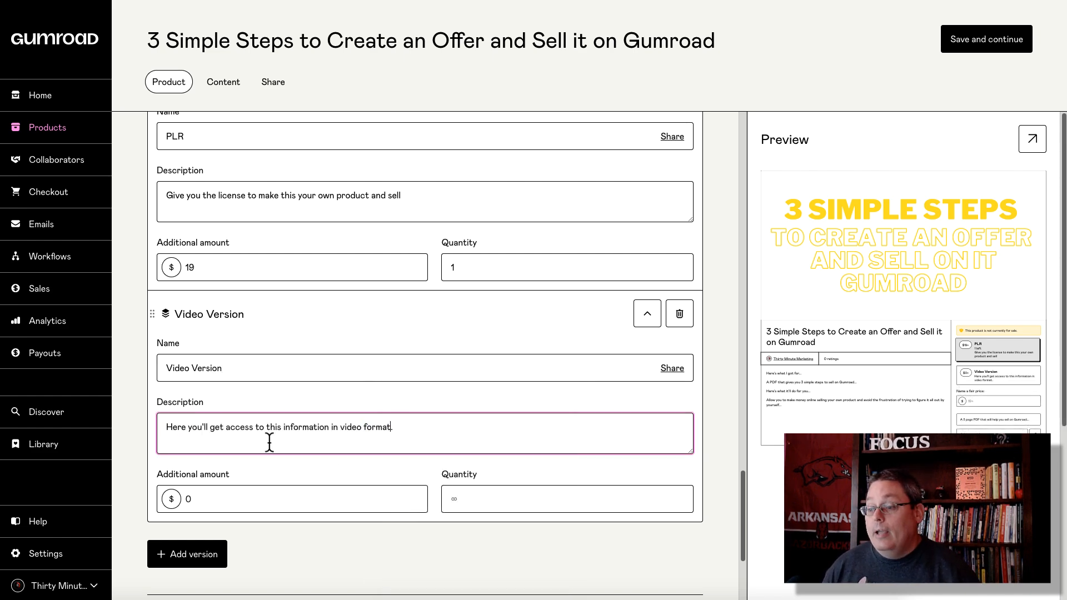
Step: Set the Video Version's additional amount to $15 and quantity to 1
click(218, 500)
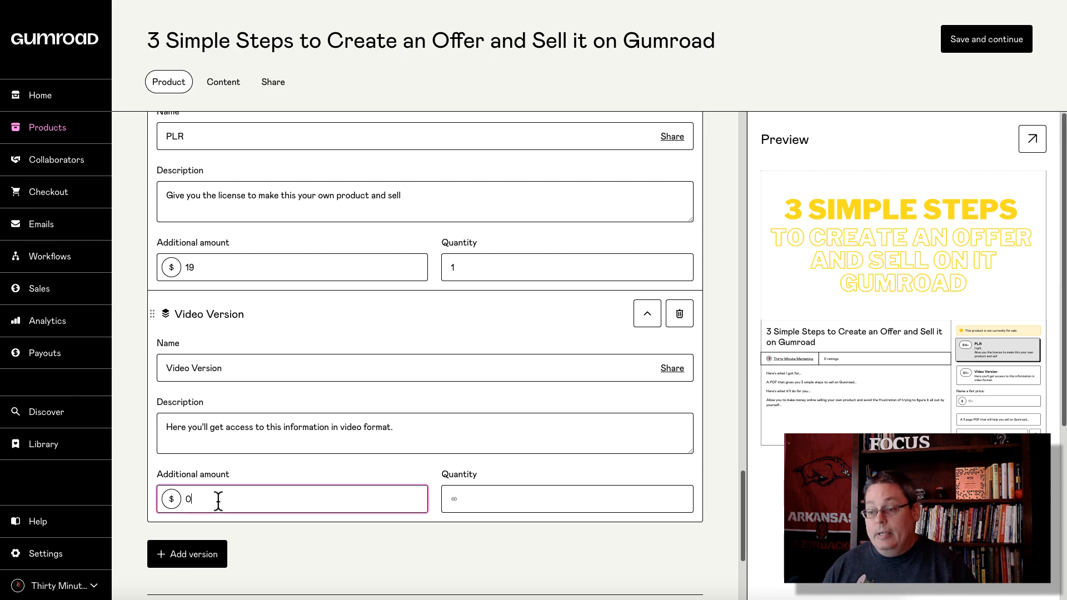
key(BackSpace)
text(15)
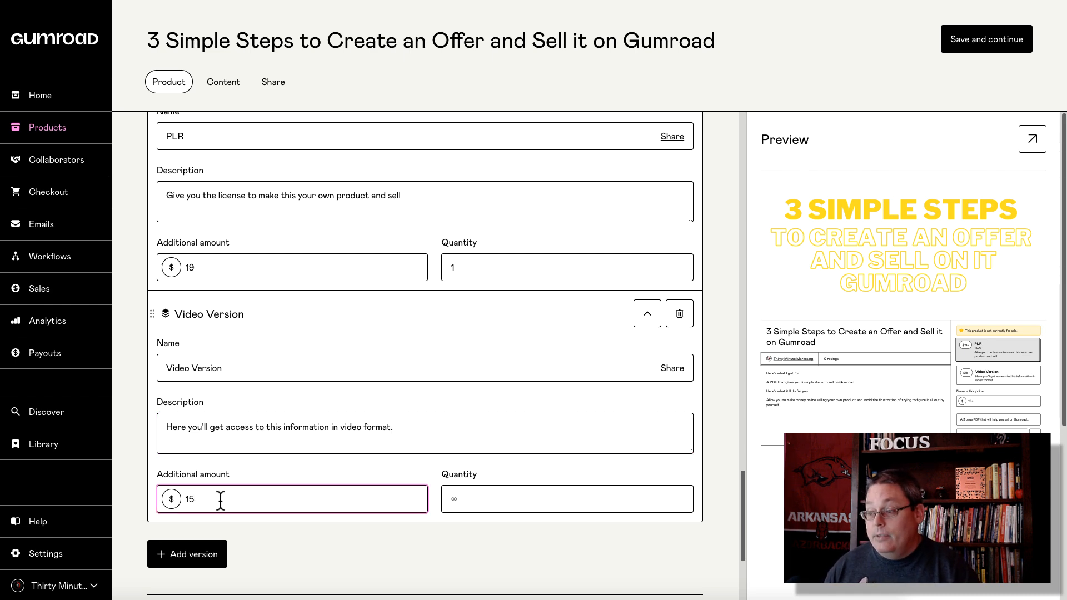
click(475, 500)
text(1)
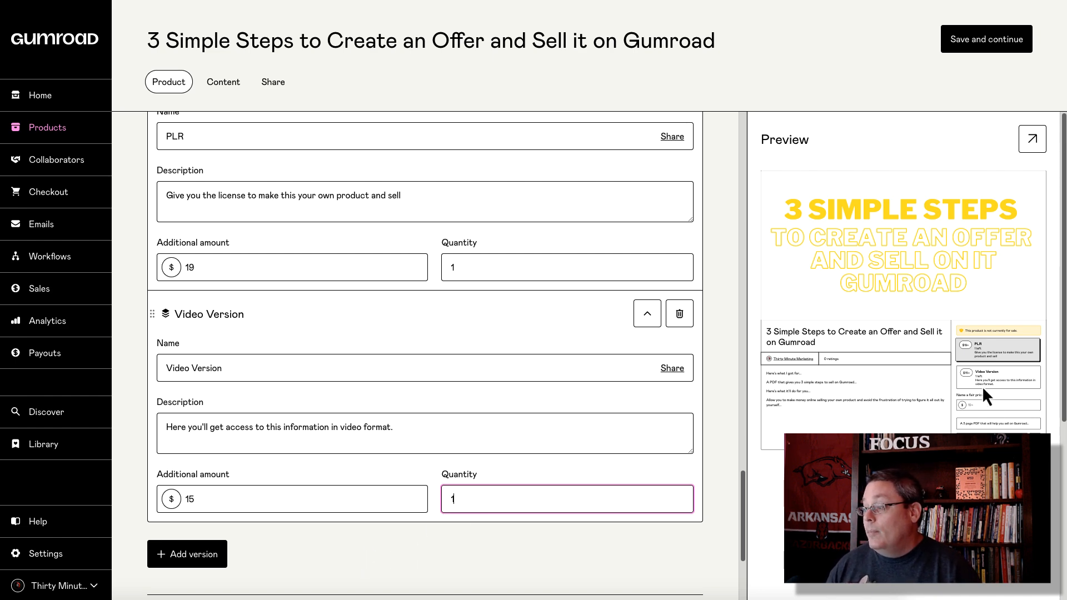
scroll(365, 369, down, 4)
scroll(359, 379, up, 2)
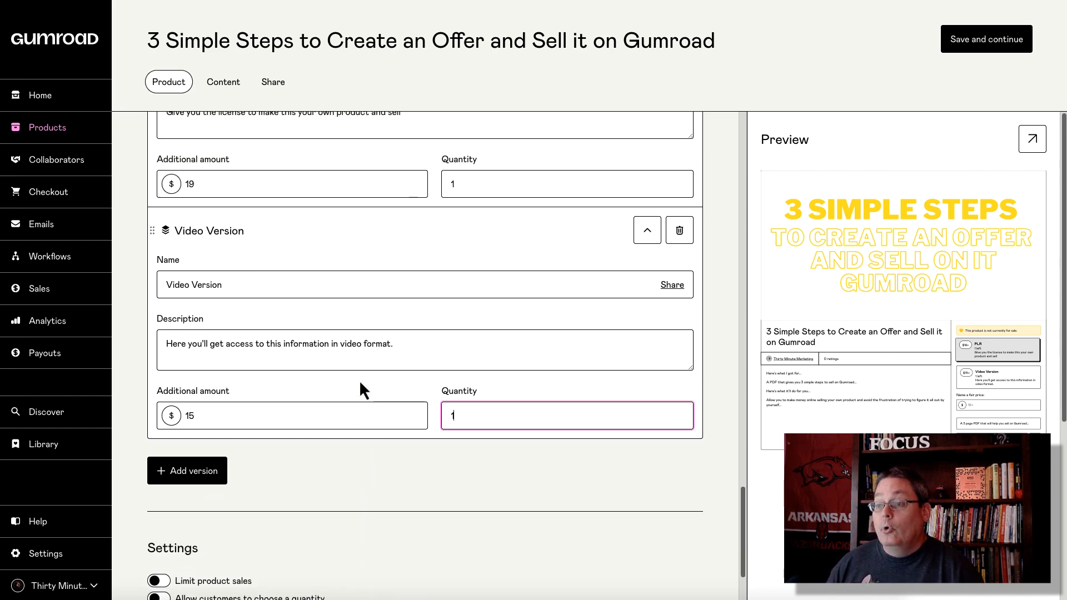
scroll(359, 379, up, 3)
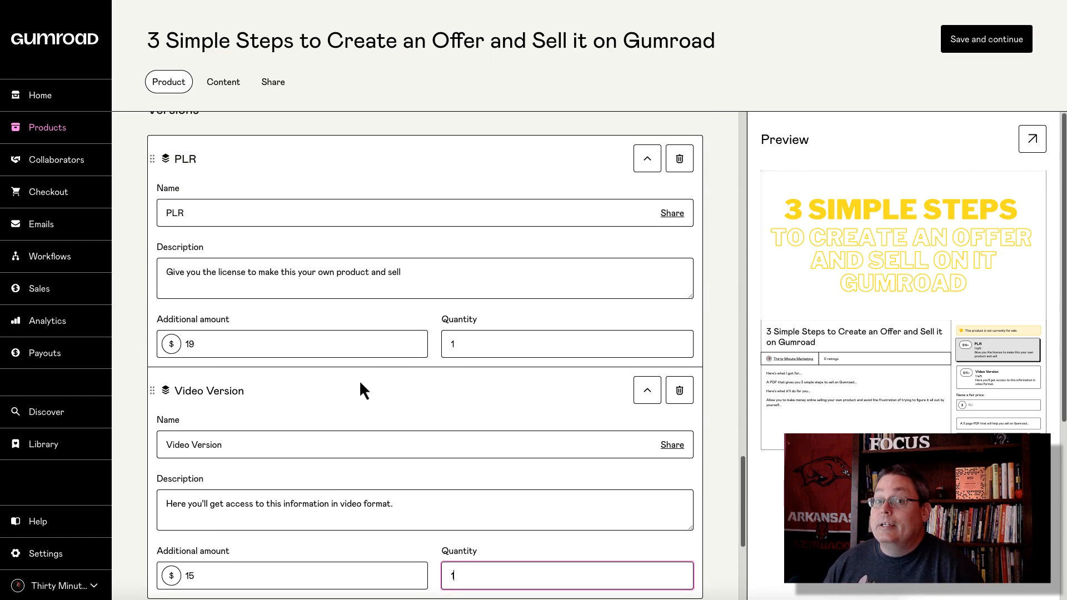
scroll(359, 382, down, 1)
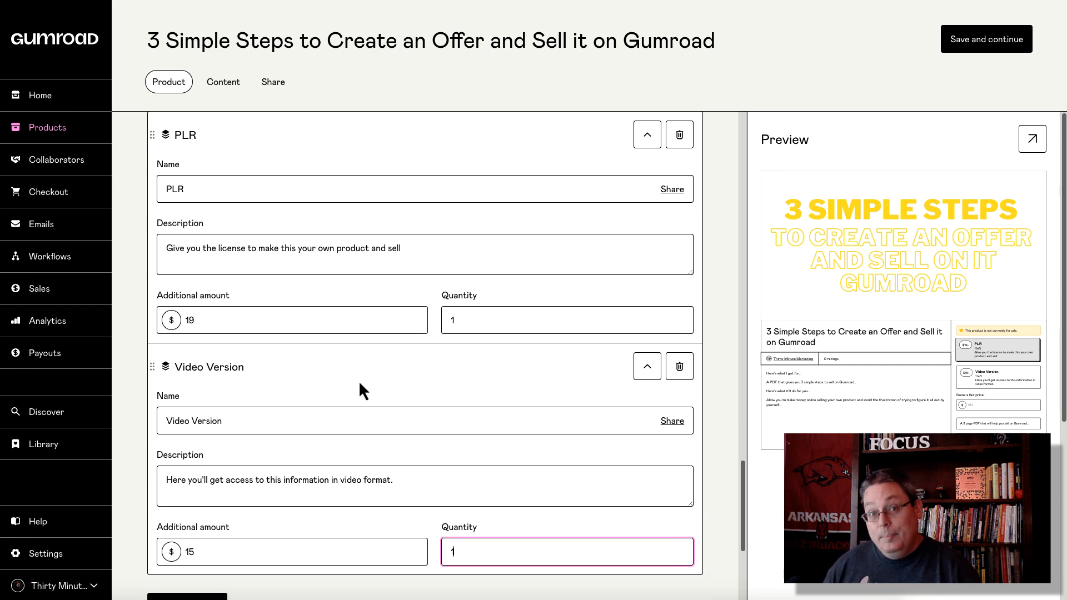
scroll(361, 386, down, 5)
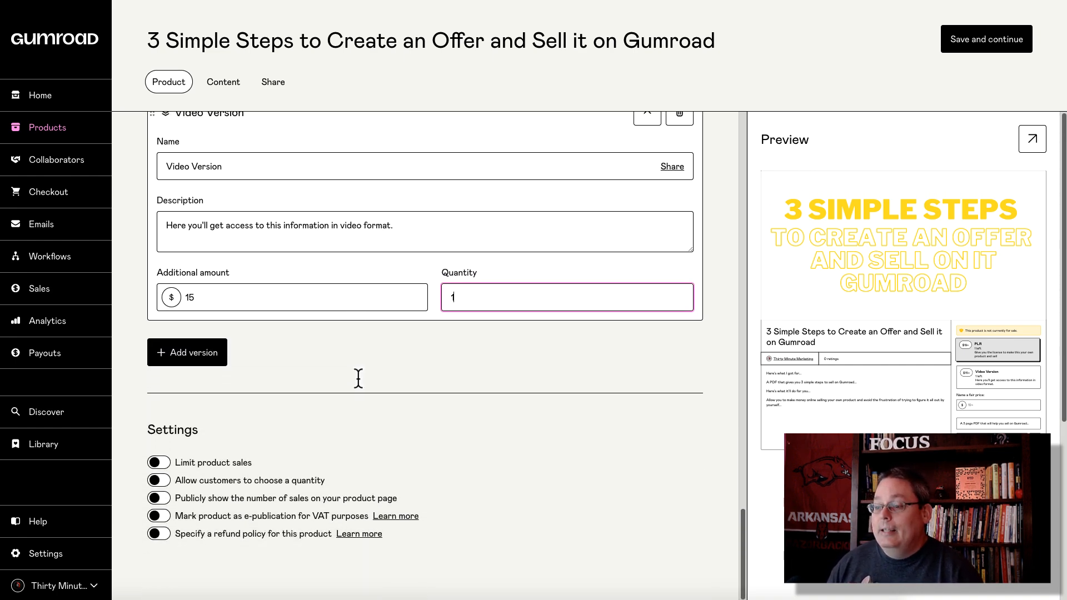
Step: Turn on quantity choice, a public sales count and a product-specific refund policy, leaving VAT e-publication off
click(159, 463)
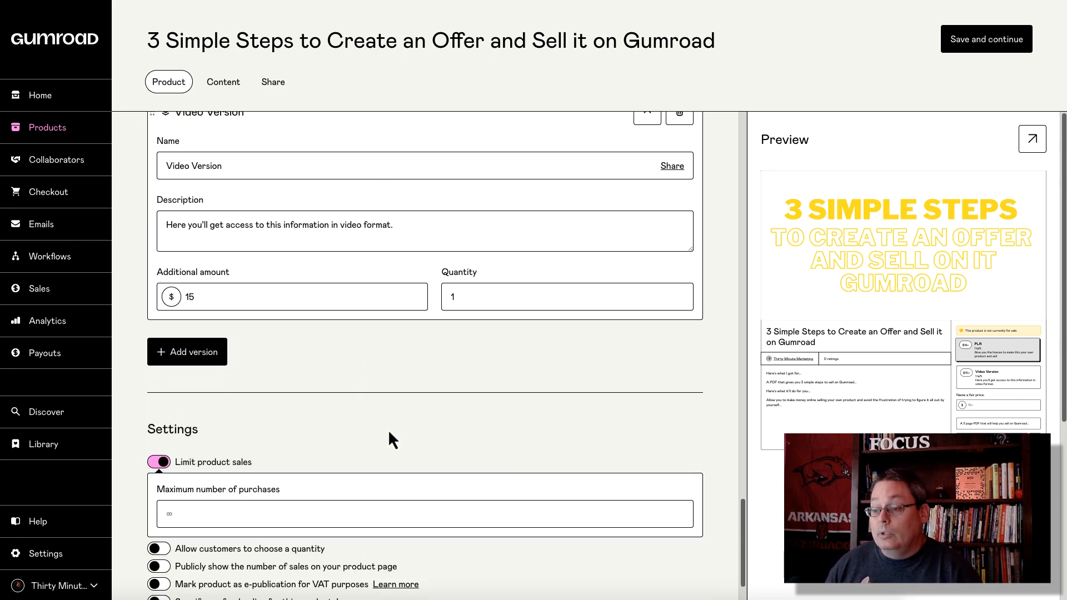
scroll(389, 433, down, 1)
click(159, 481)
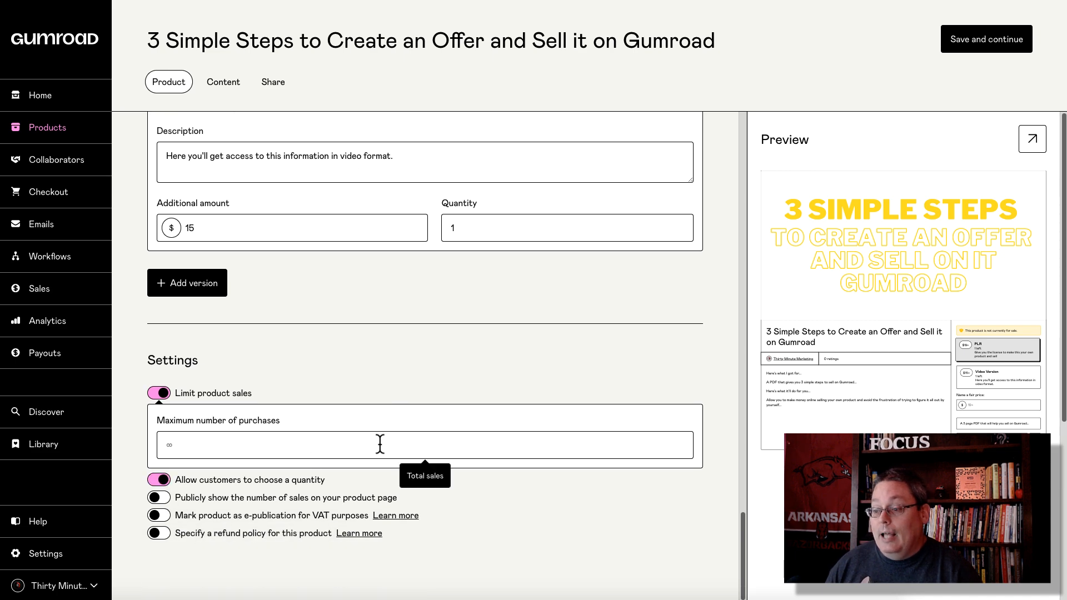
click(158, 498)
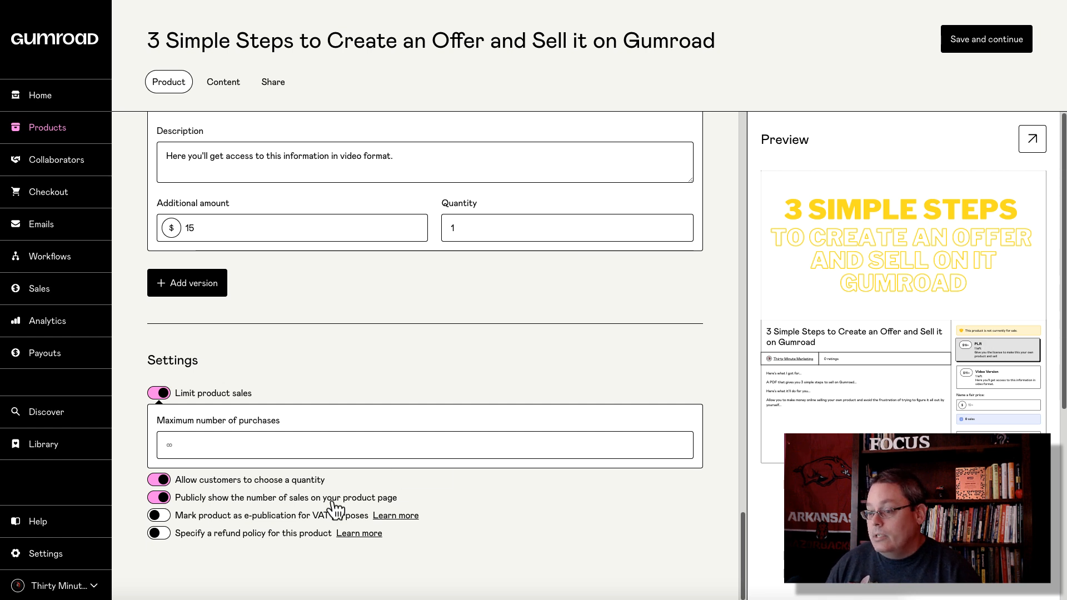
click(160, 516)
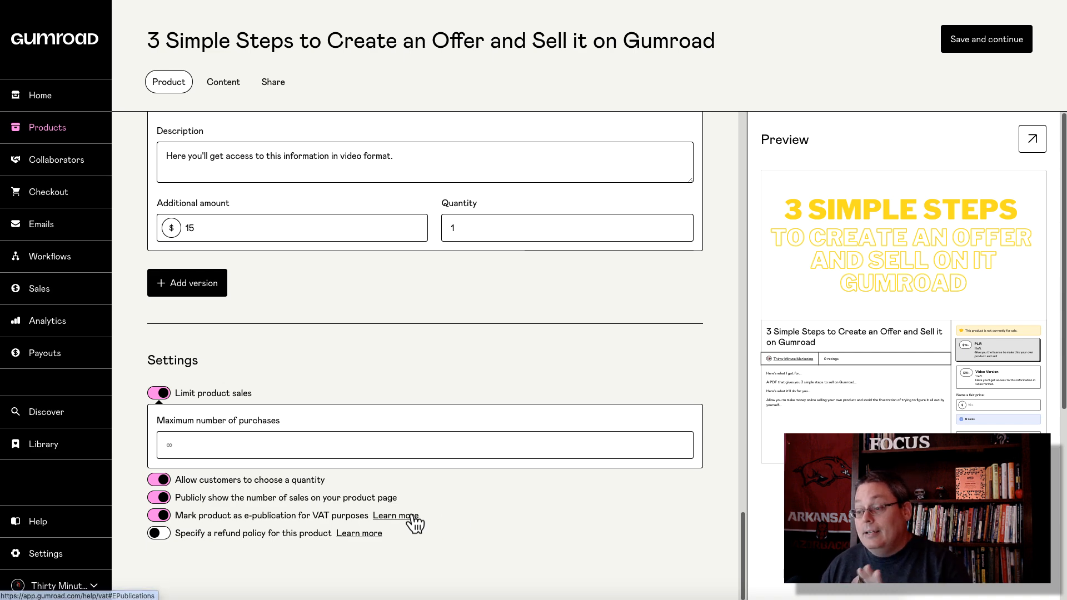
click(160, 534)
scroll(361, 542, down, 4)
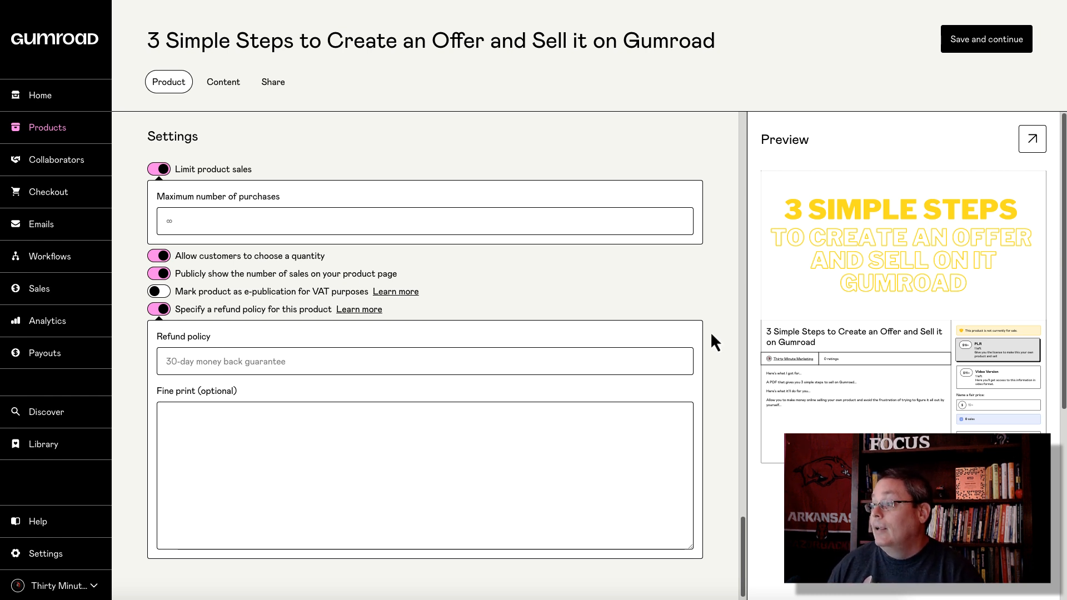
Step: Try saving, then answer the 'Title for the refund policy is required' error by typing the refund policy title
click(963, 46)
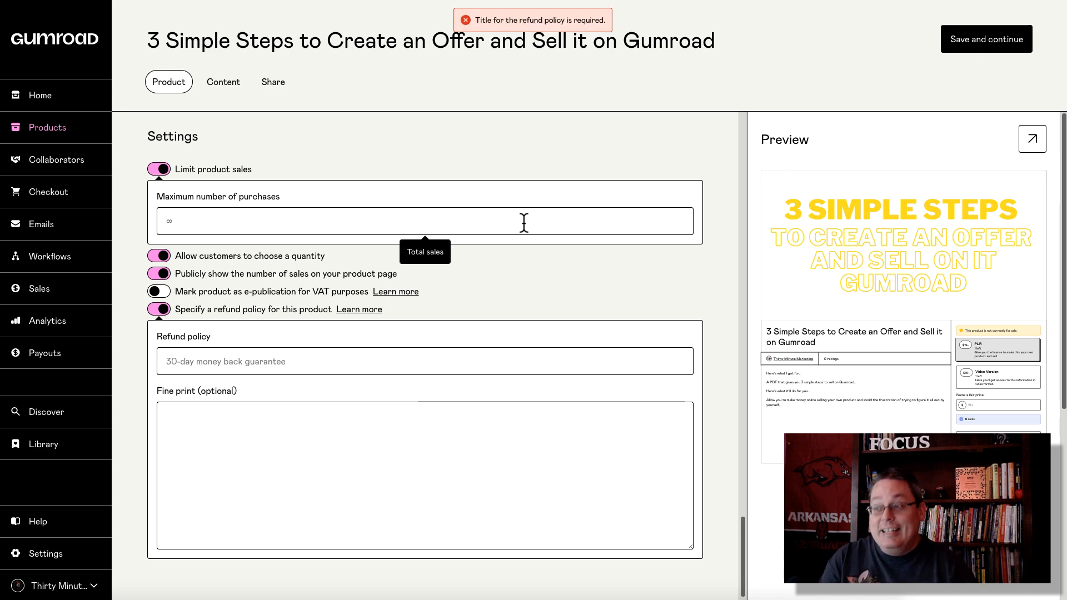
scroll(531, 206, up, 7)
scroll(537, 207, down, 7)
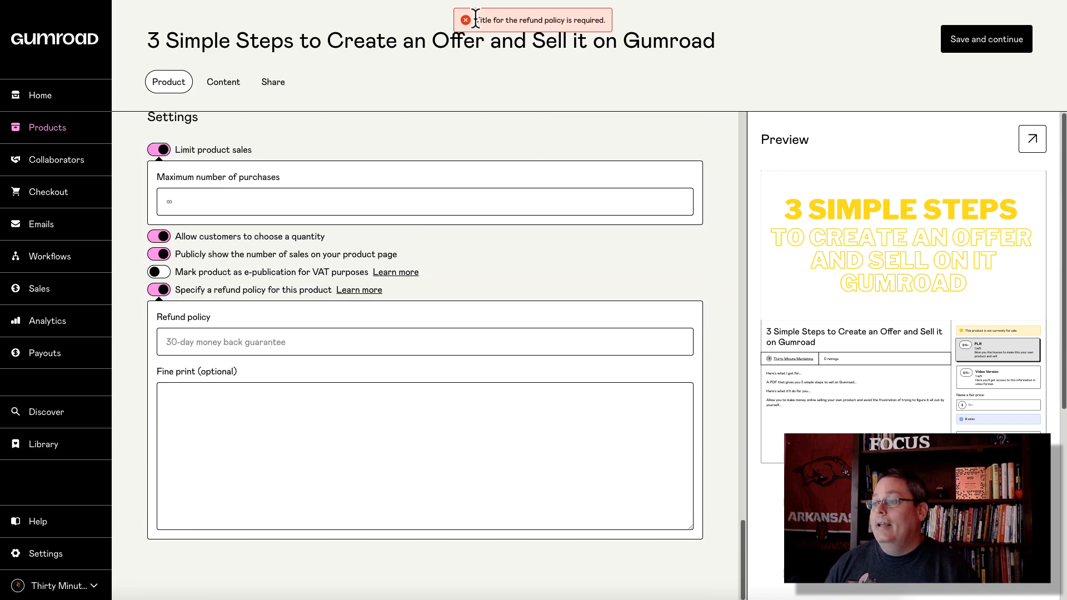
click(195, 340)
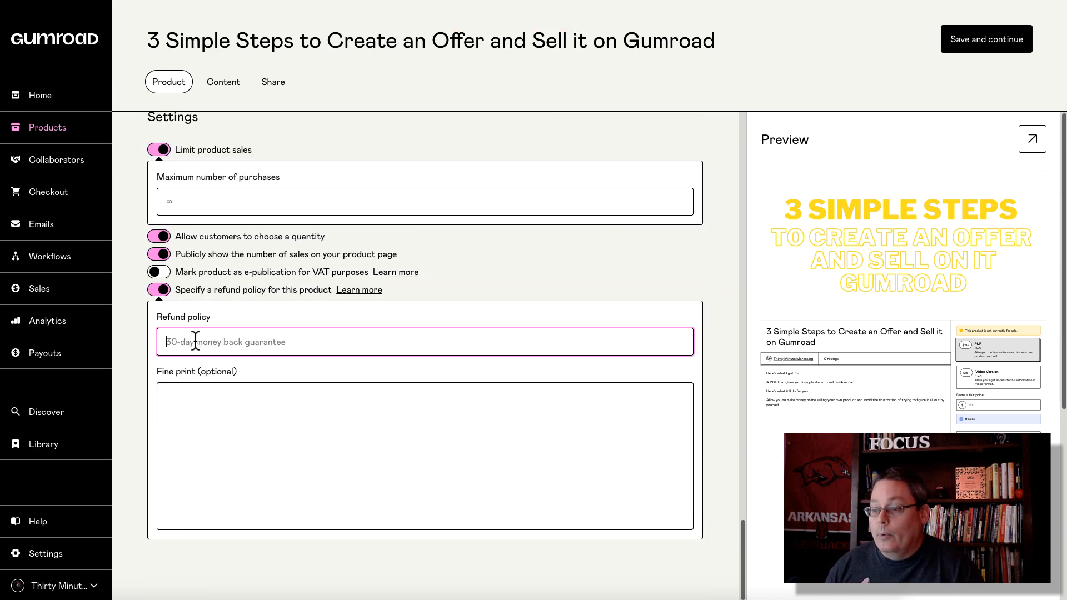
text(Red)
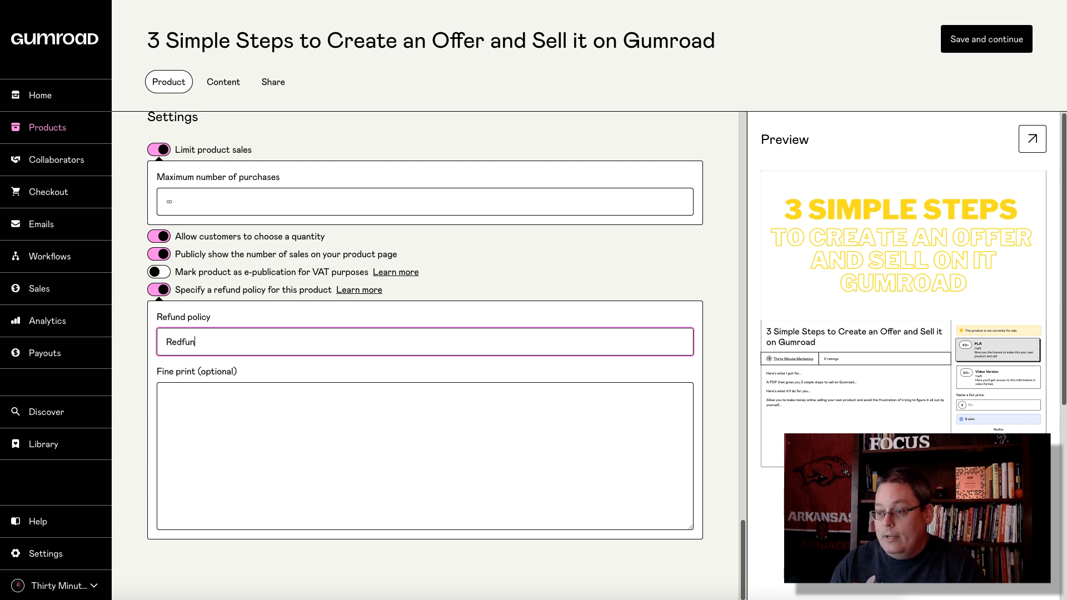
text(fun)
key(BackSpace)
key(BackSpace)
key(BackSpace)
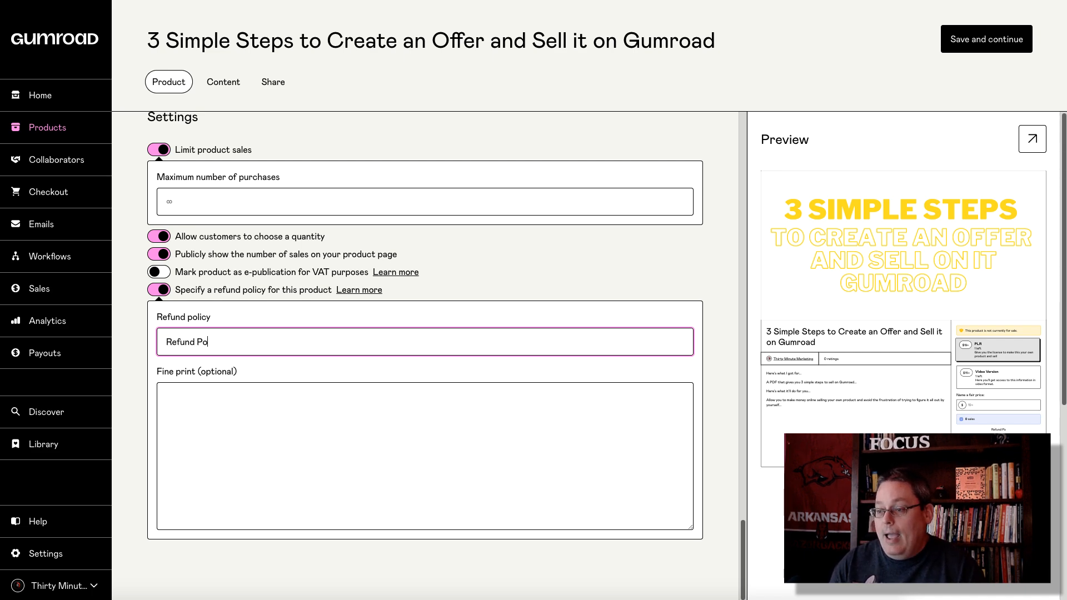
Step: Save the product and write 'Thanks for your purchase!' and 'Click the link below to download your PDF:' as its content
click(965, 40)
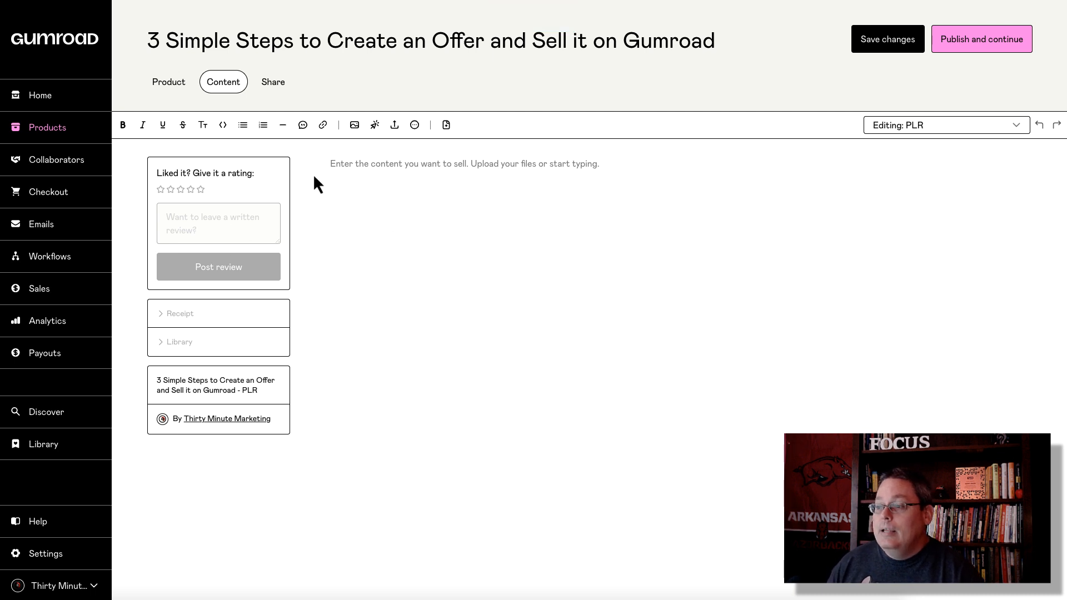
click(344, 163)
text(Thanks for)
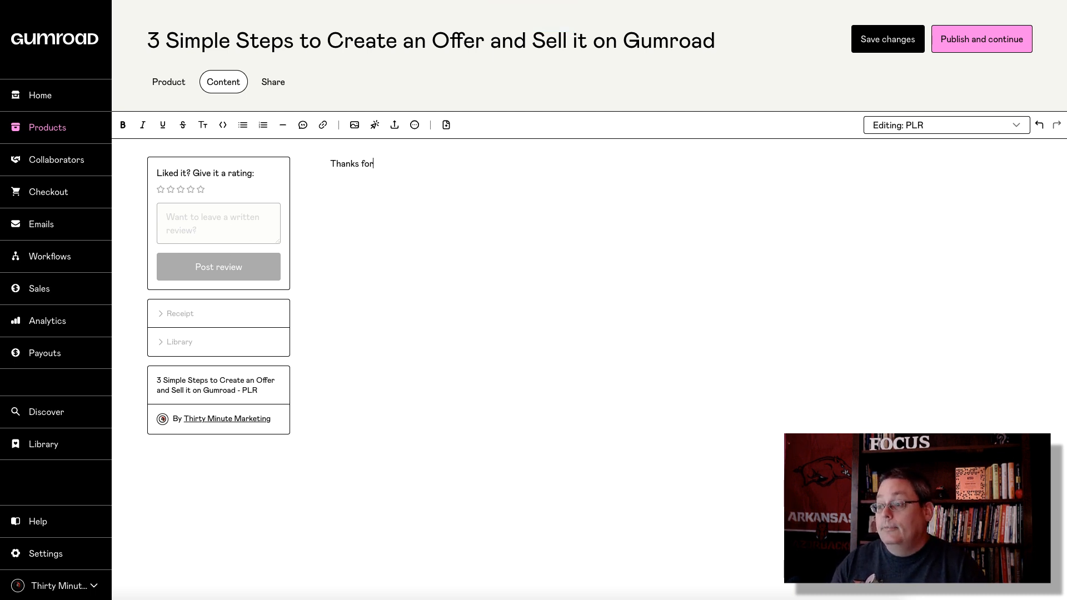
text( your purchase!)
key(Return)
text(Click the link below to download your PDF:)
key(Return)
key(Return)
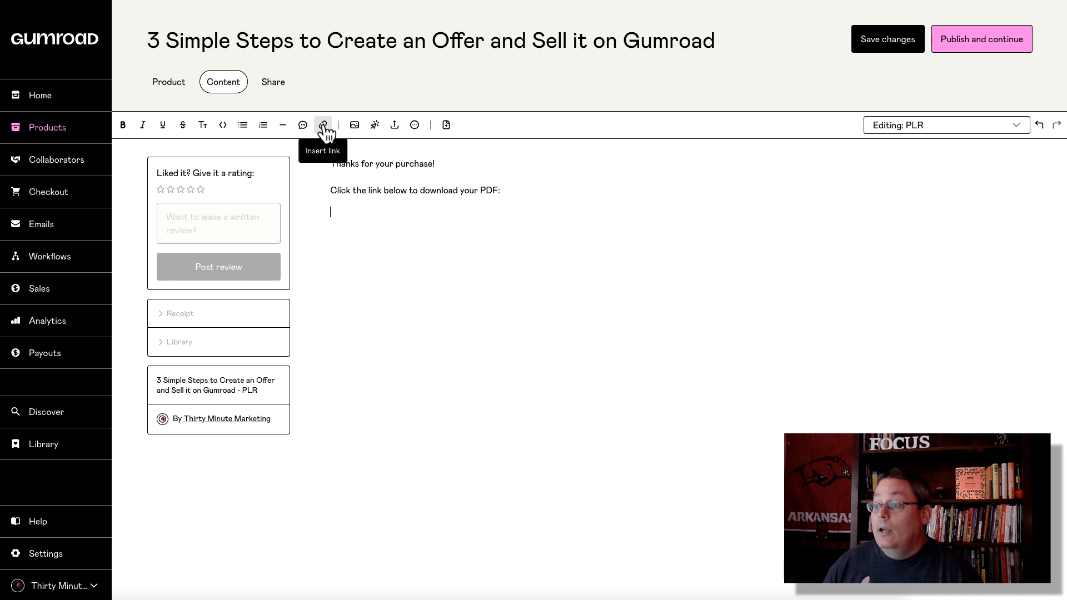
click(396, 132)
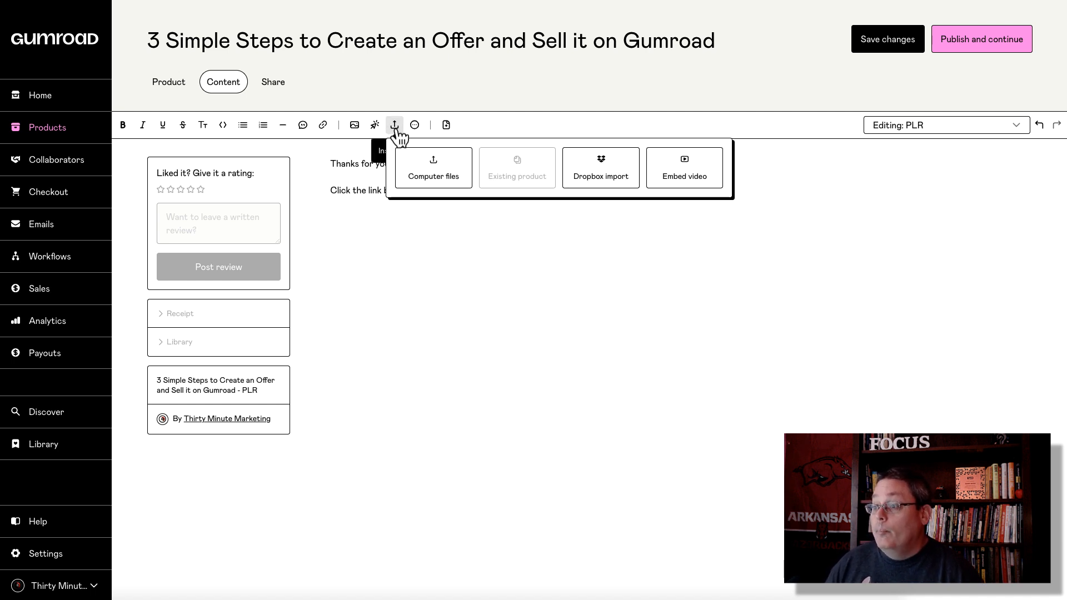
Step: Upload the '3 Simple Steps to Create an Offer and Sell it on Gumroad' PDF from the computer
click(430, 176)
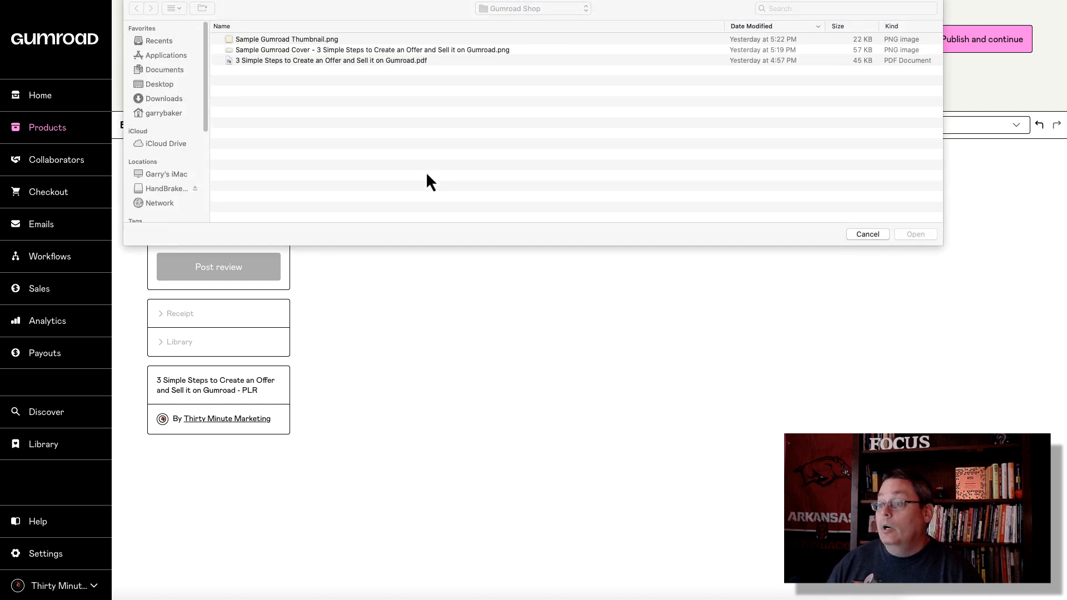
double_click(319, 61)
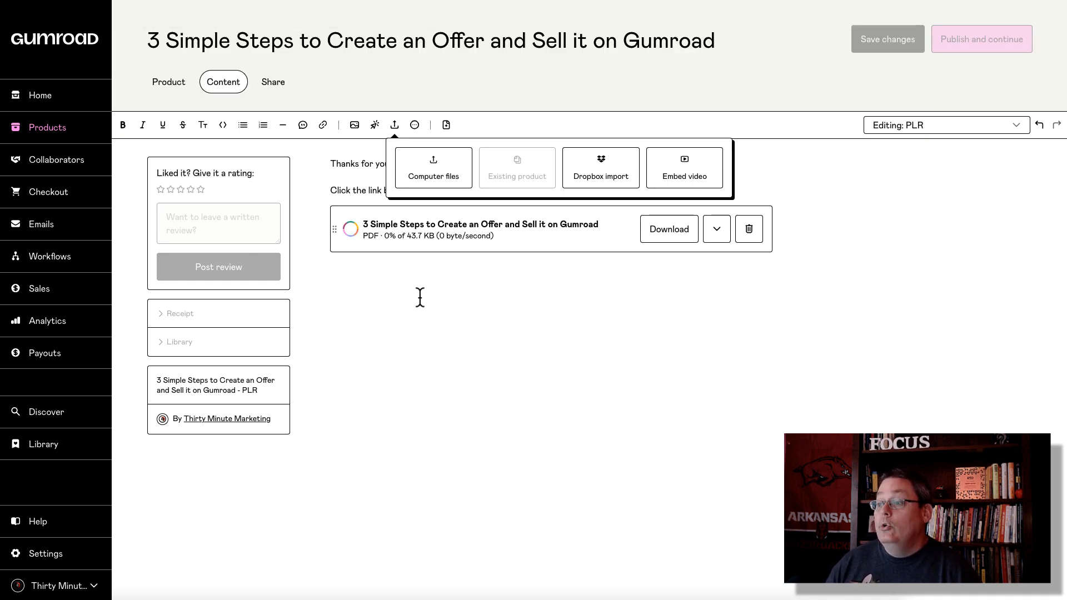
click(405, 287)
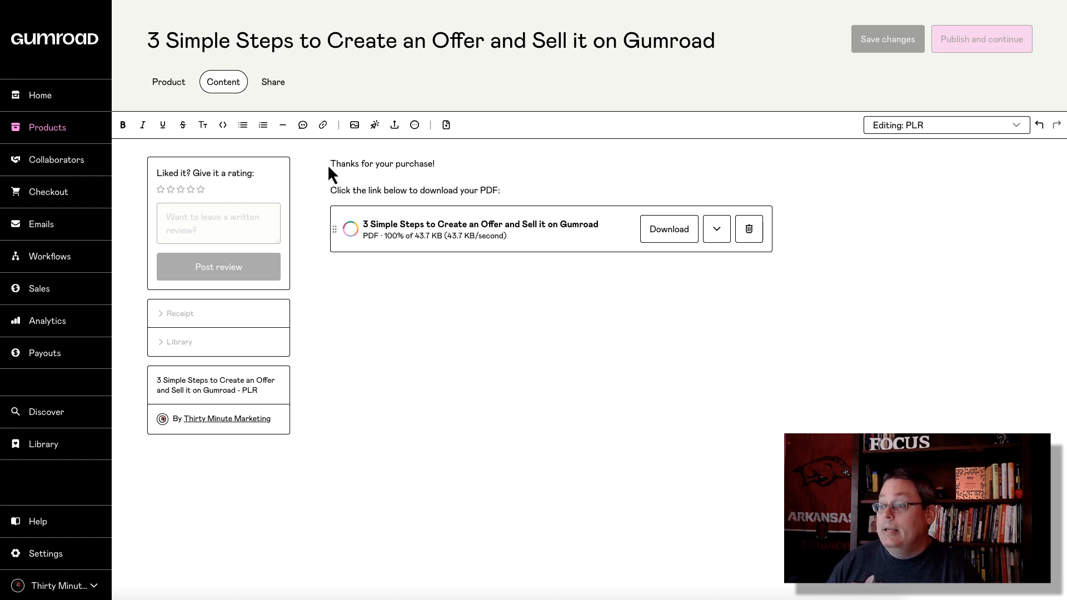
drag(330, 163, 436, 163)
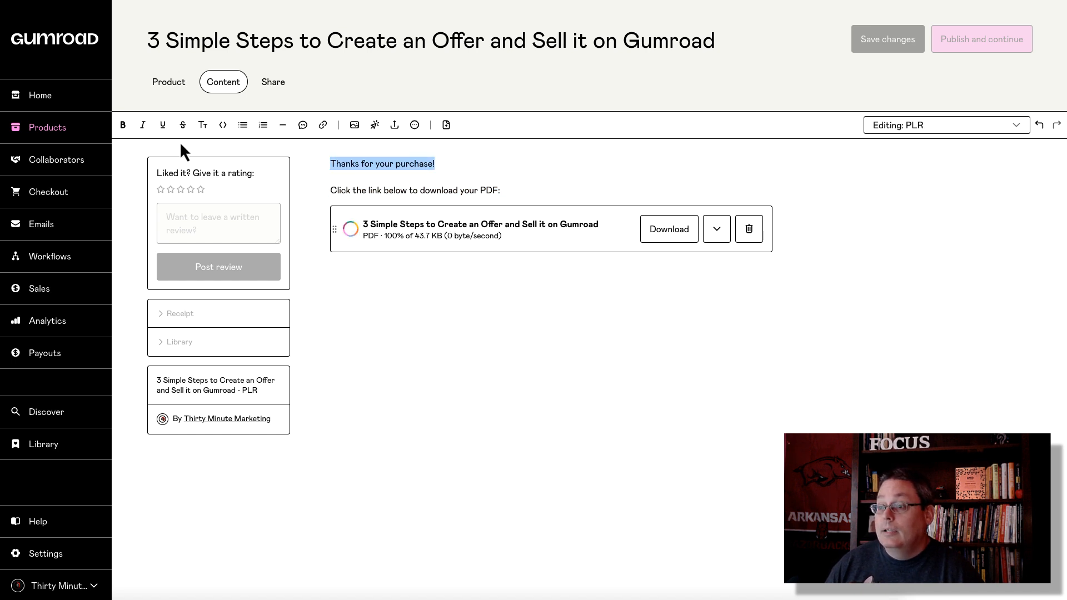
Step: Make 'Thanks for your purchase!' a bold Large heading, with the download line also enlarged
click(123, 126)
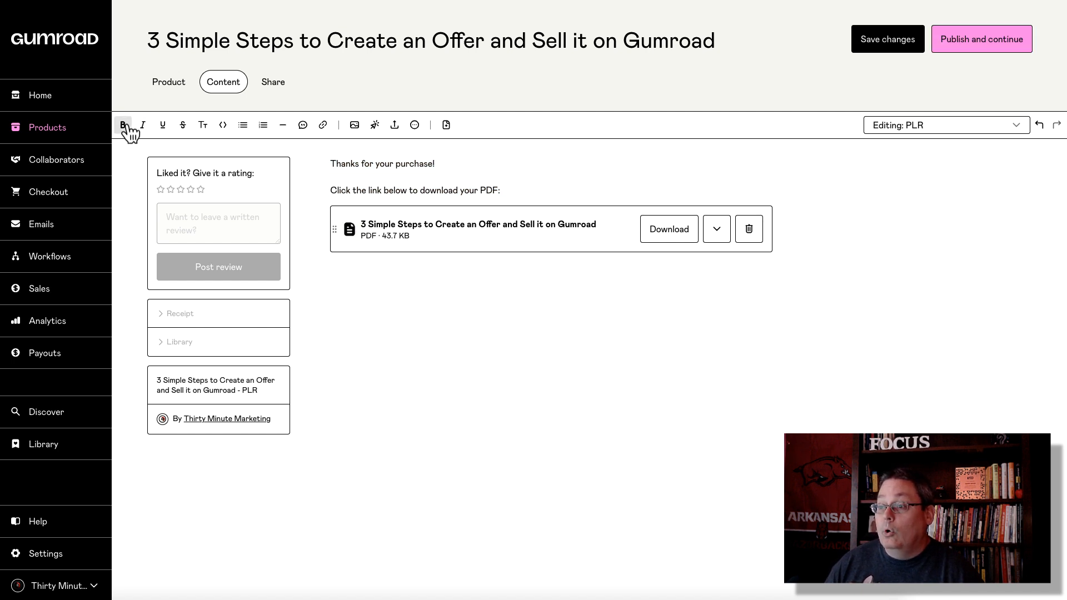
click(204, 126)
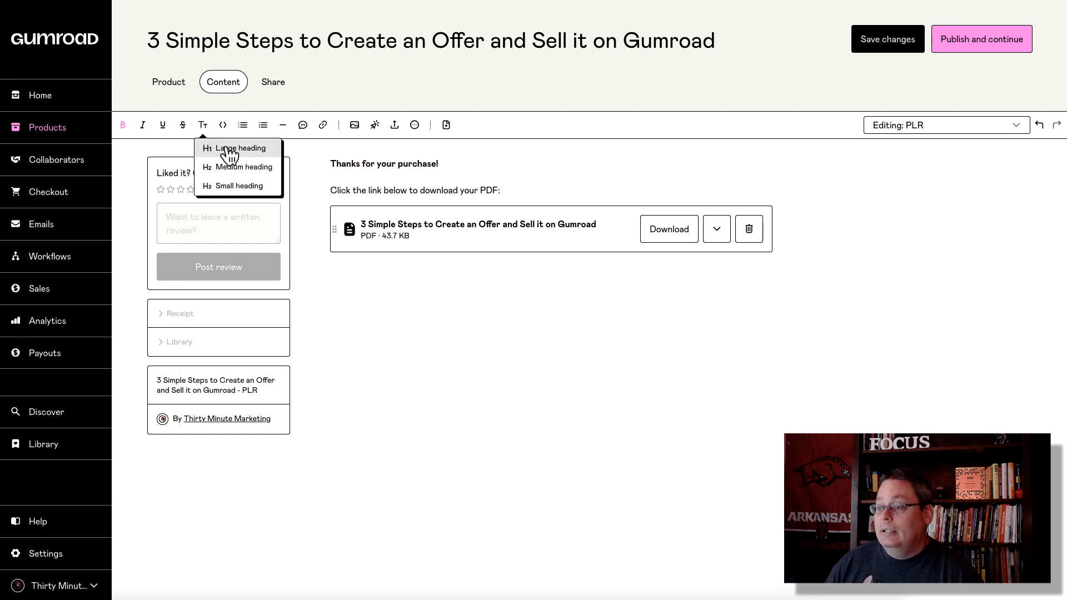
click(222, 148)
click(519, 171)
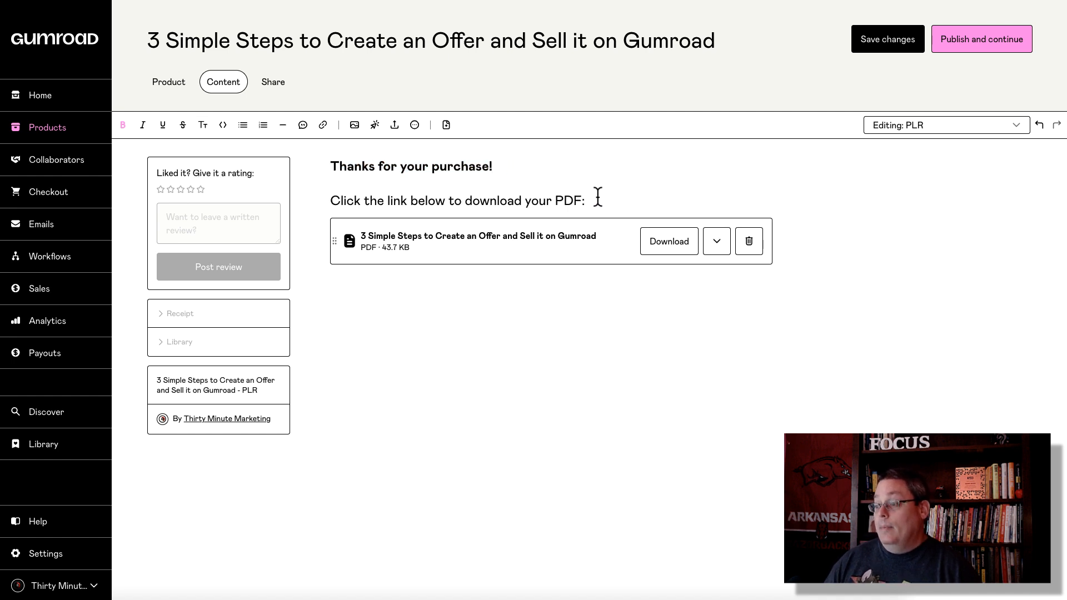
drag(585, 201, 319, 163)
click(594, 176)
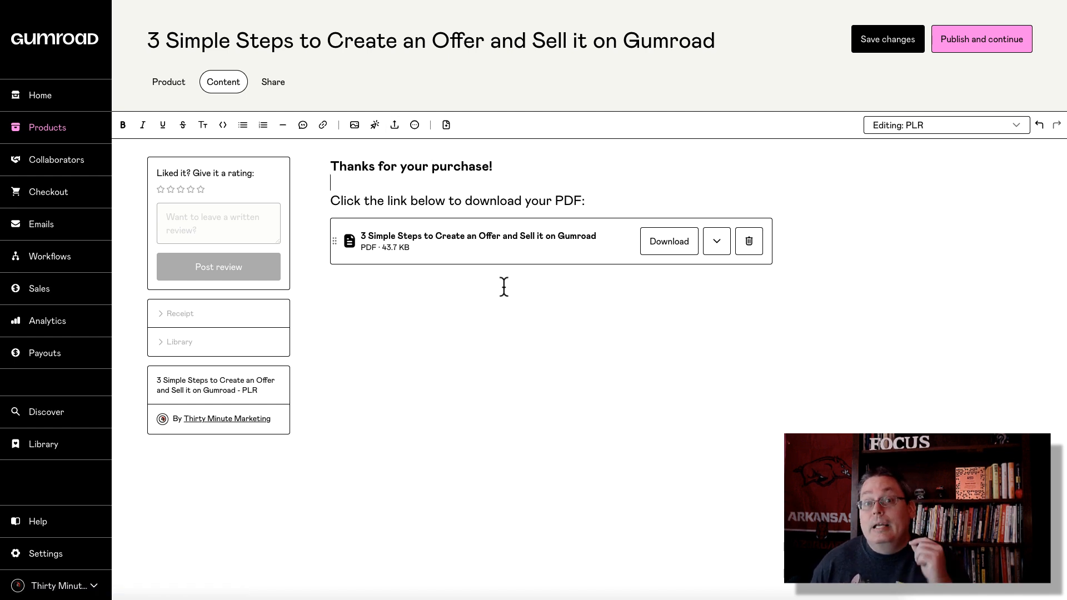
click(1009, 131)
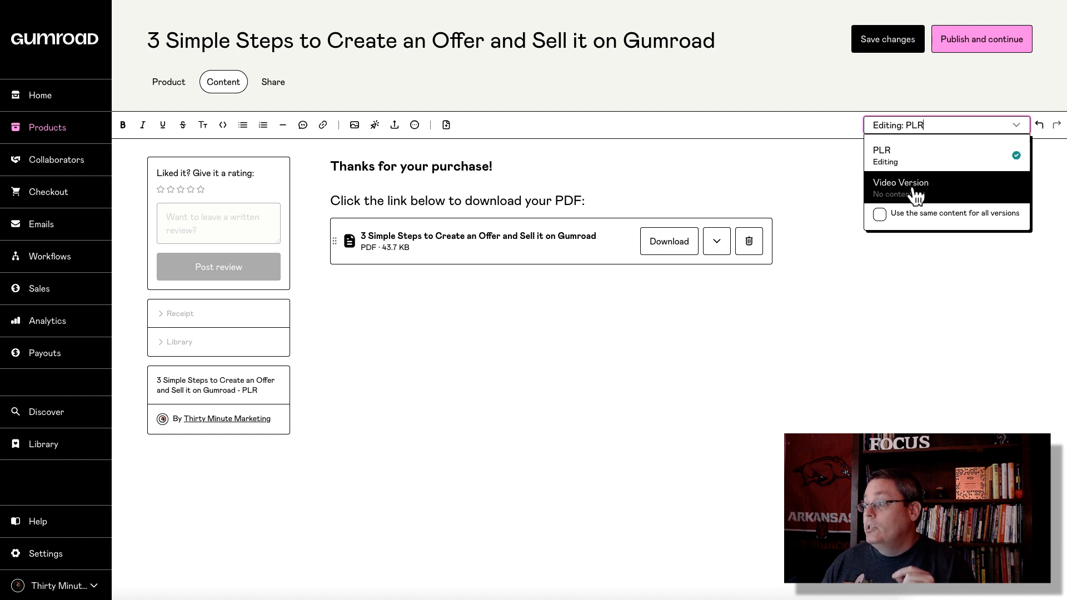
click(880, 215)
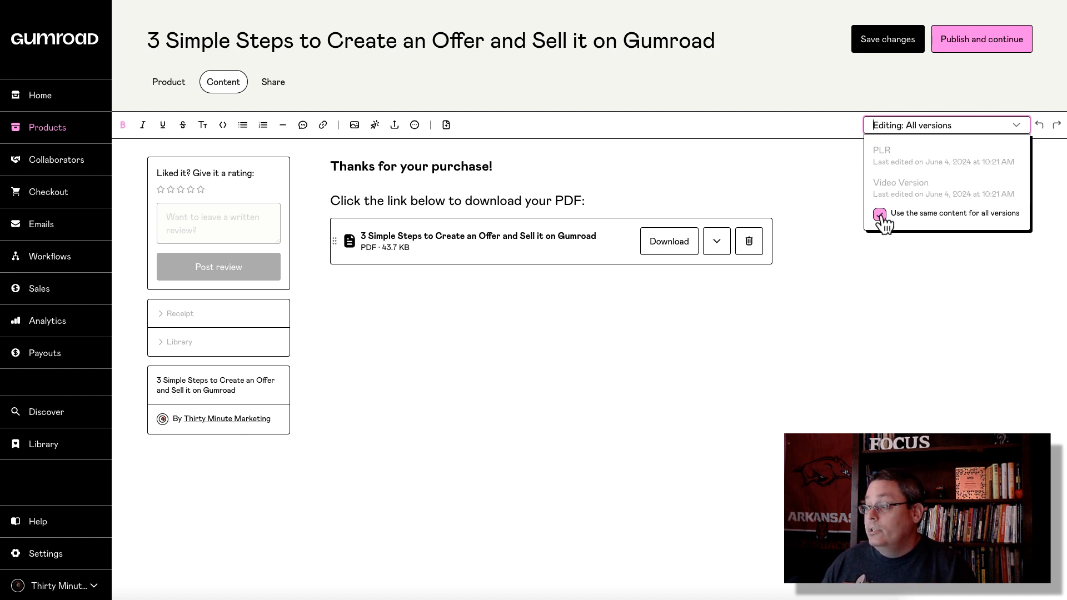
click(879, 215)
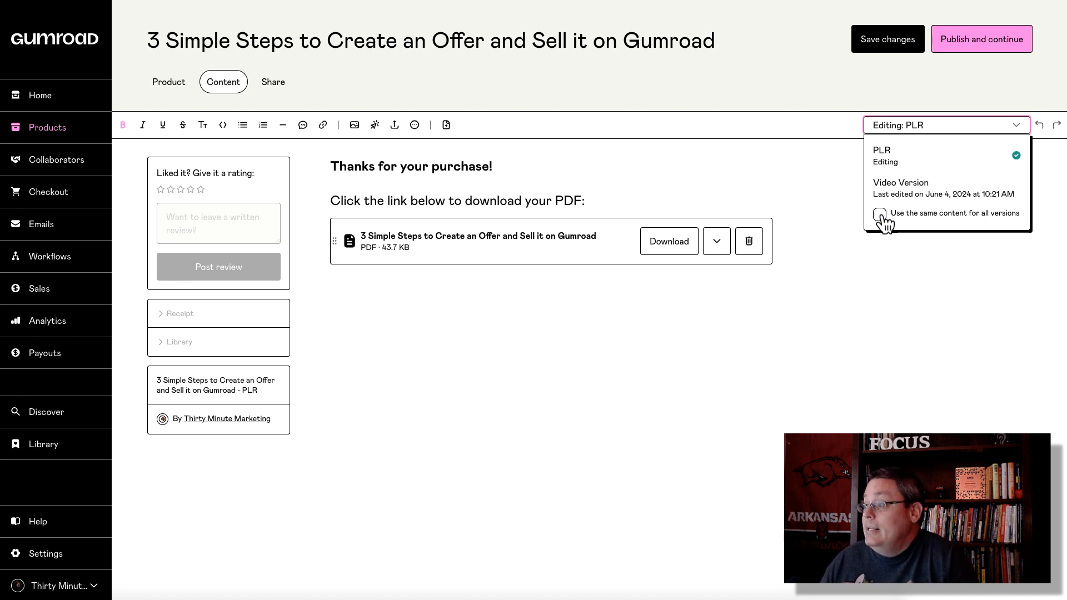
click(1017, 126)
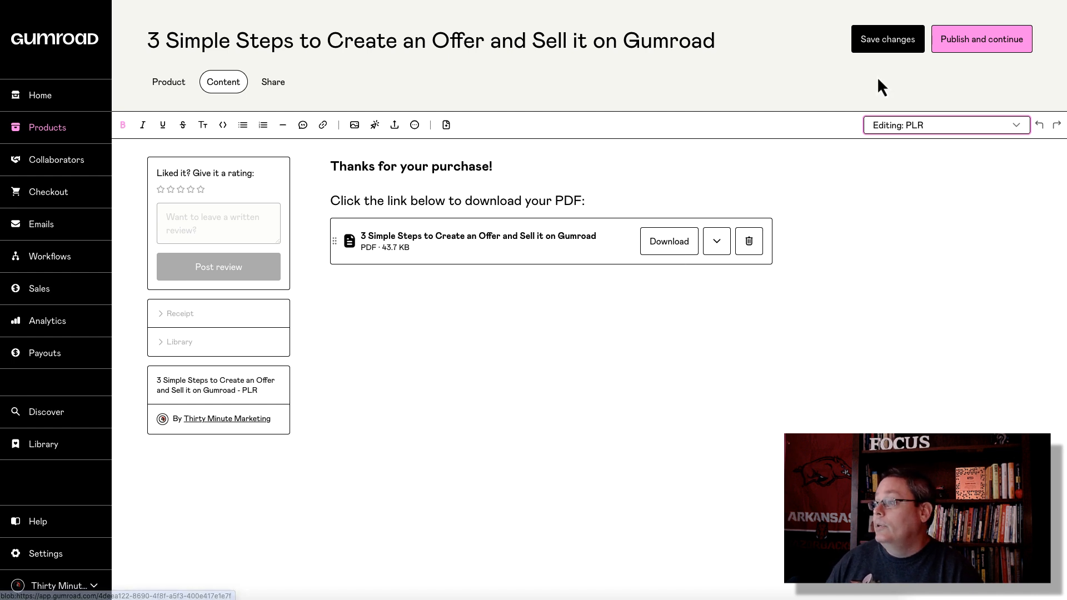
Step: Remove the PLR and Video Version variants from the Versions section, confirming 'Yes, remove' each time
click(172, 85)
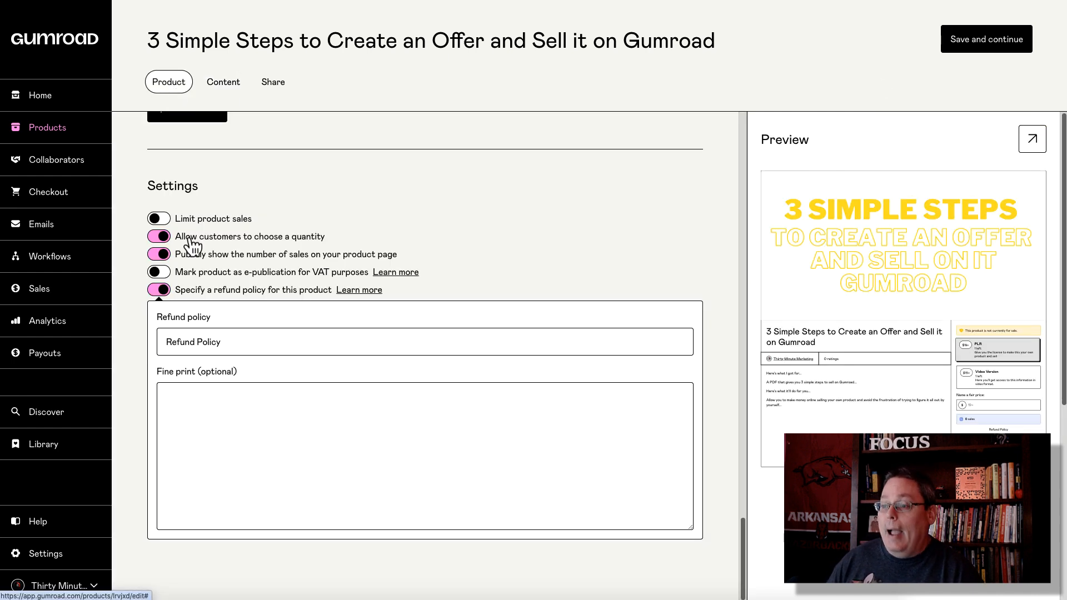
scroll(269, 255, up, 8)
scroll(395, 289, up, 4)
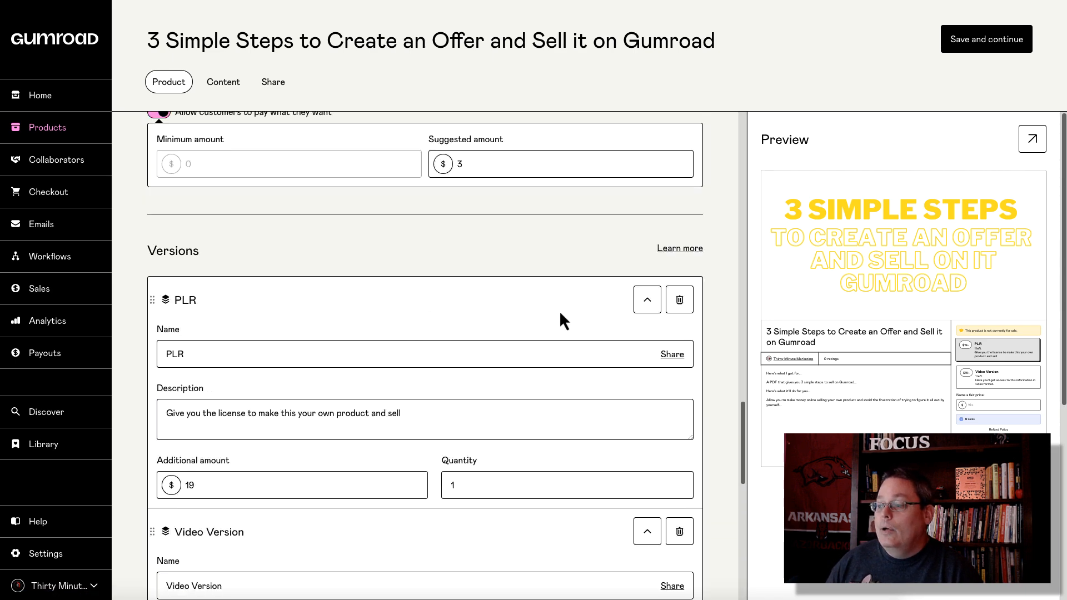
scroll(559, 310, down, 2)
click(681, 207)
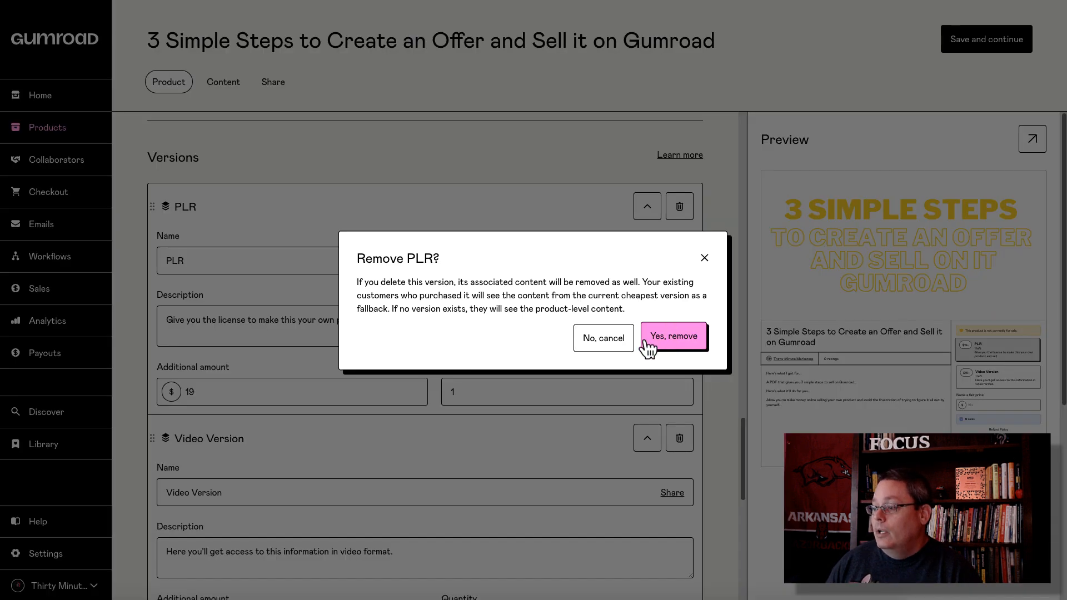
click(676, 347)
click(680, 206)
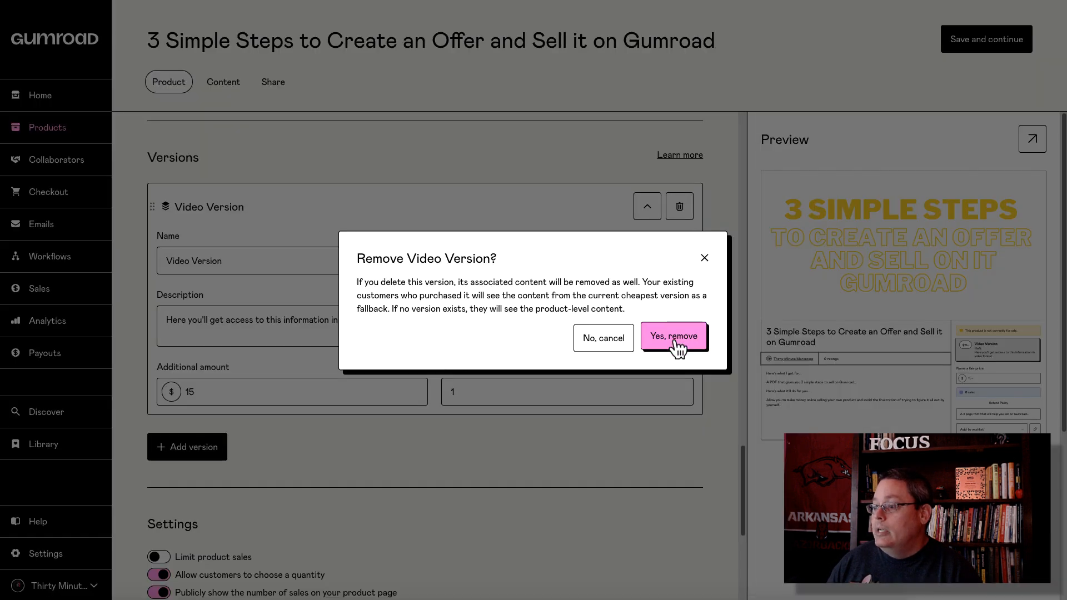
drag(357, 282, 649, 309)
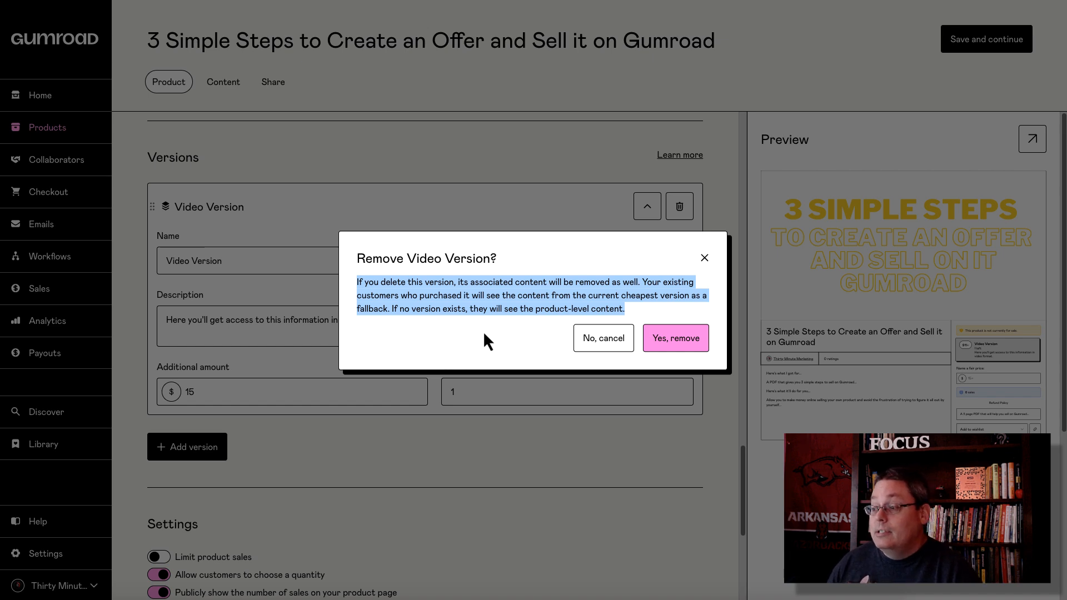
click(679, 340)
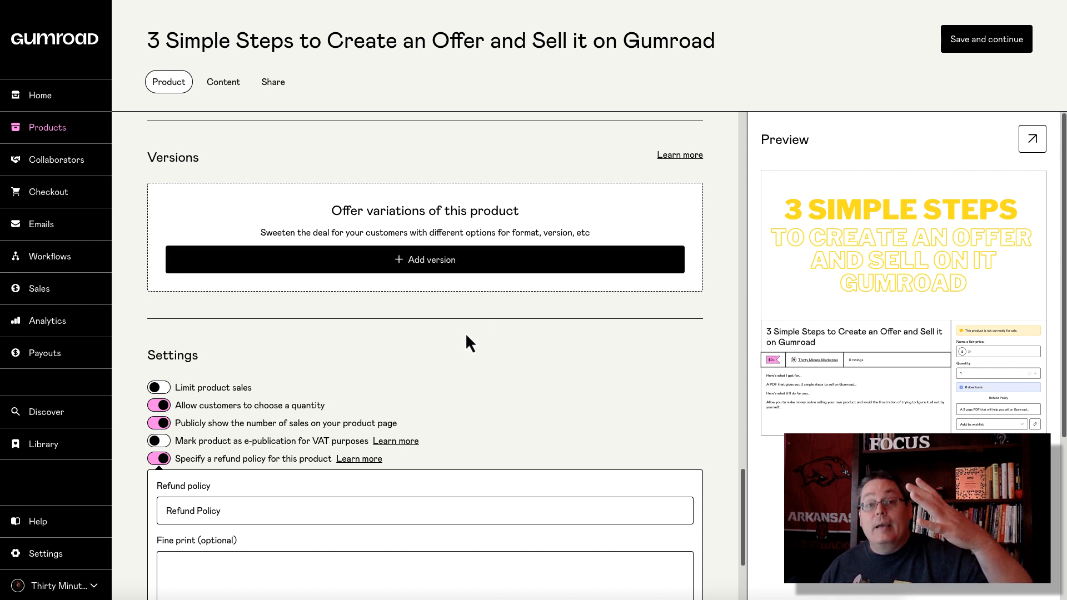
Step: Save the e-book settings and publish it from the Content tab
click(986, 39)
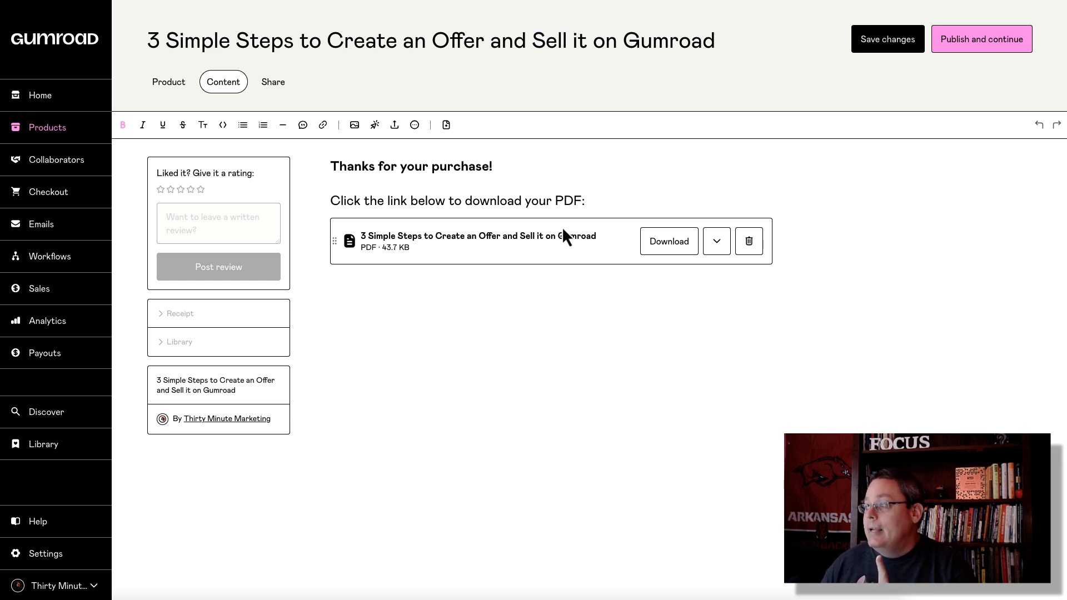
click(970, 49)
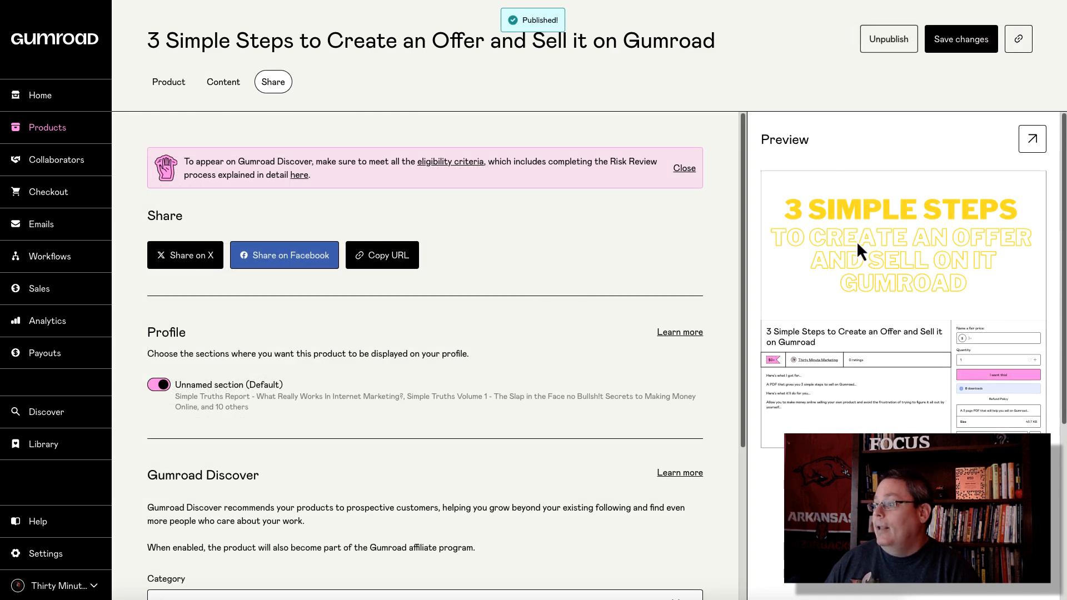
Step: Open the full-size public product page and review its download count and short description
click(1034, 142)
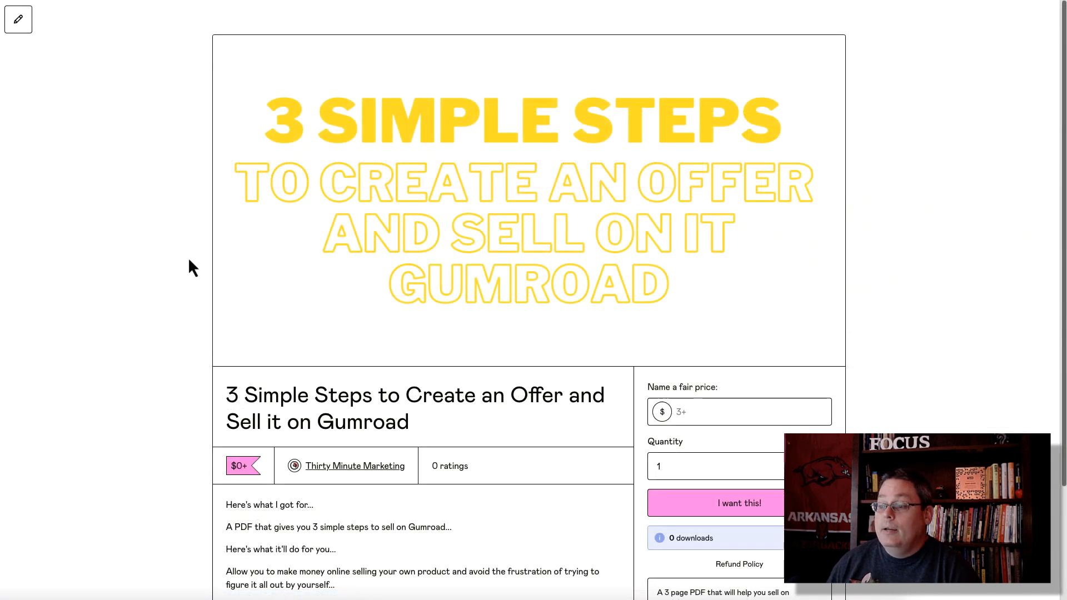
scroll(487, 233, down, 3)
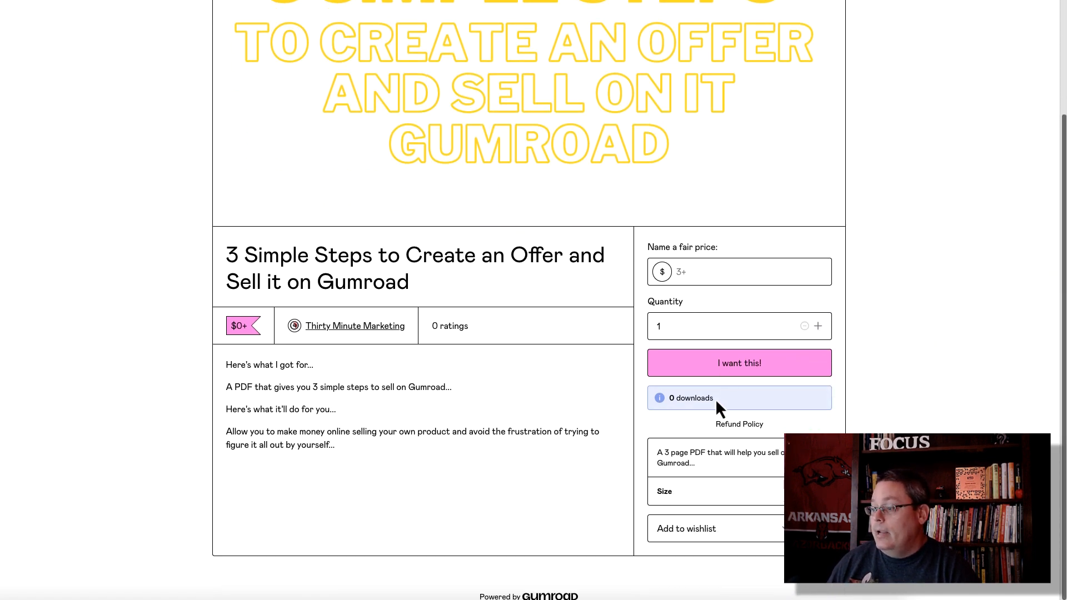
drag(716, 399, 763, 427)
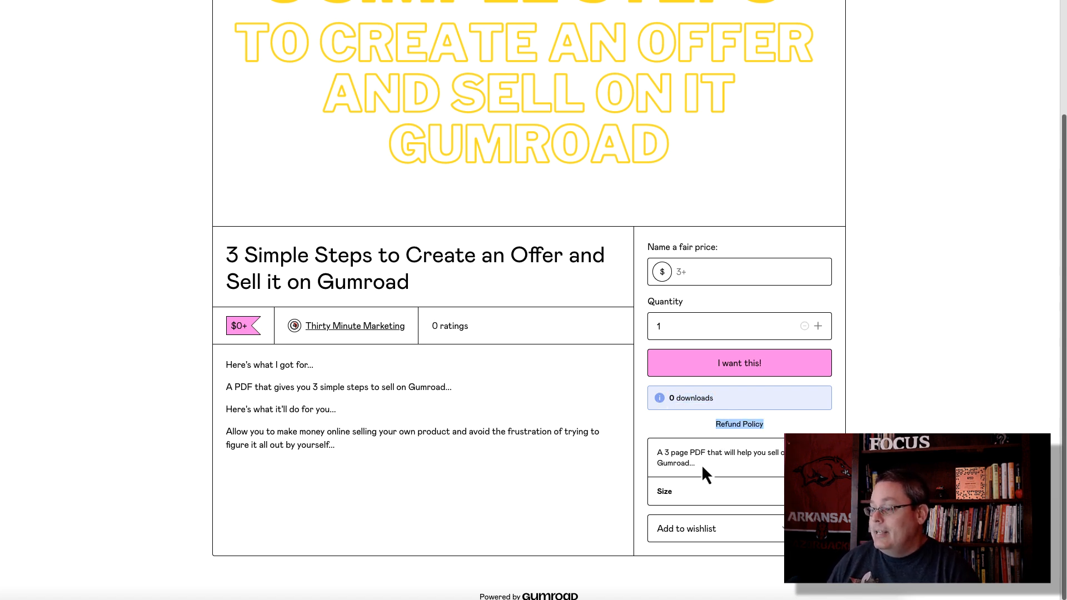
drag(702, 464, 654, 454)
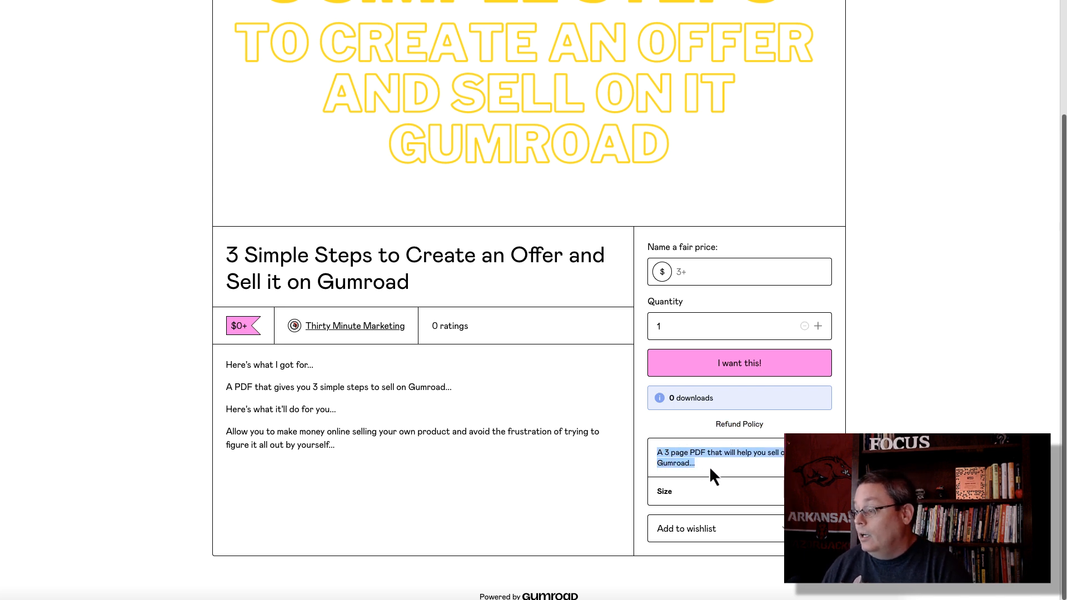
click(801, 470)
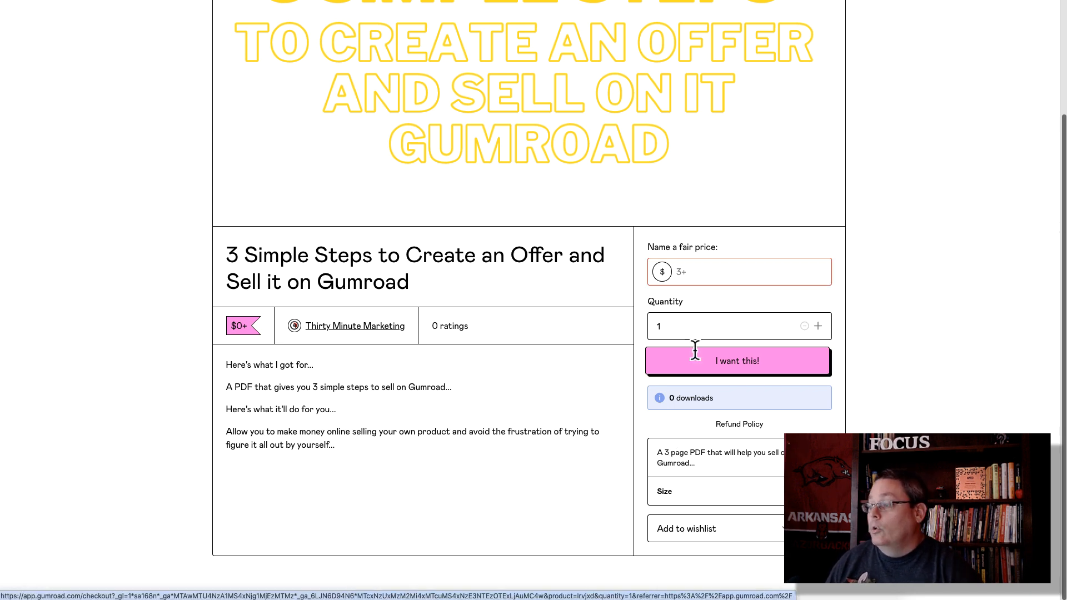
click(691, 272)
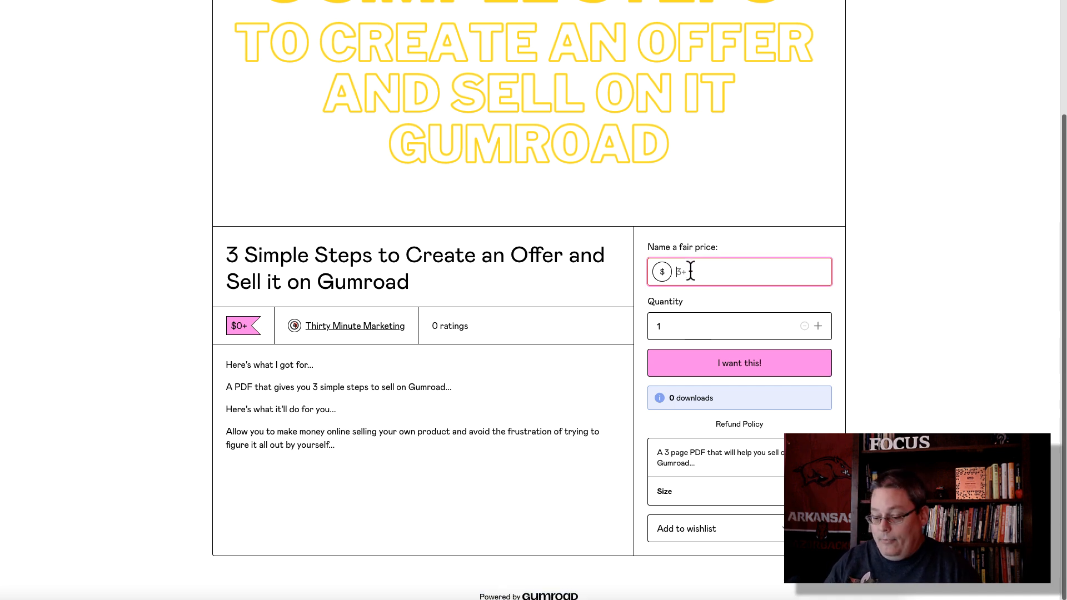
Step: Enter a fair price of 0, check out at a US$0 total, then browse the creator's storefront
text(0)
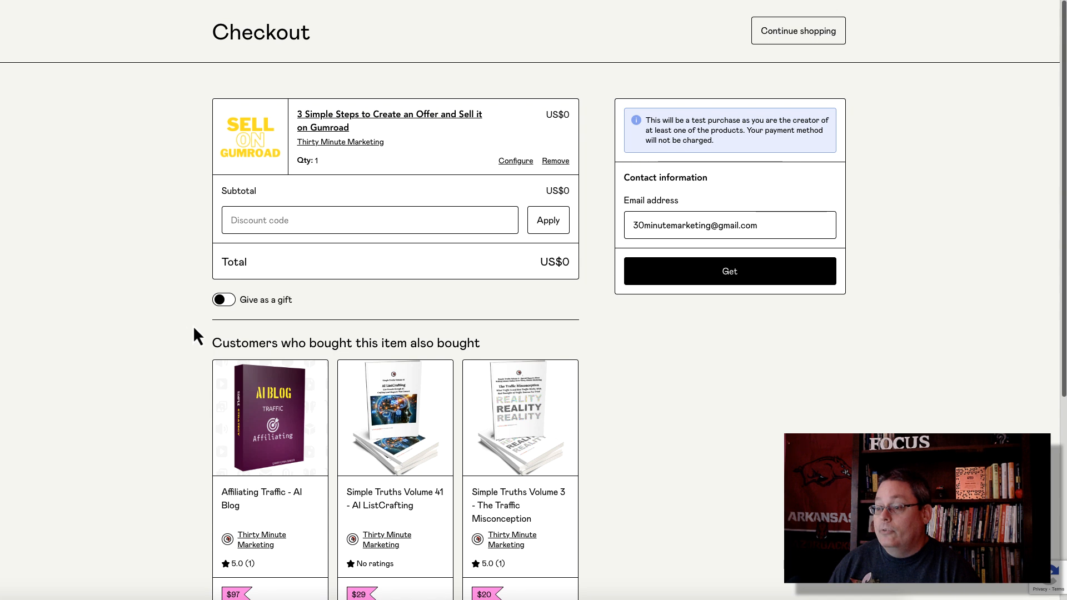
scroll(193, 323, down, 1)
scroll(192, 323, down, 2)
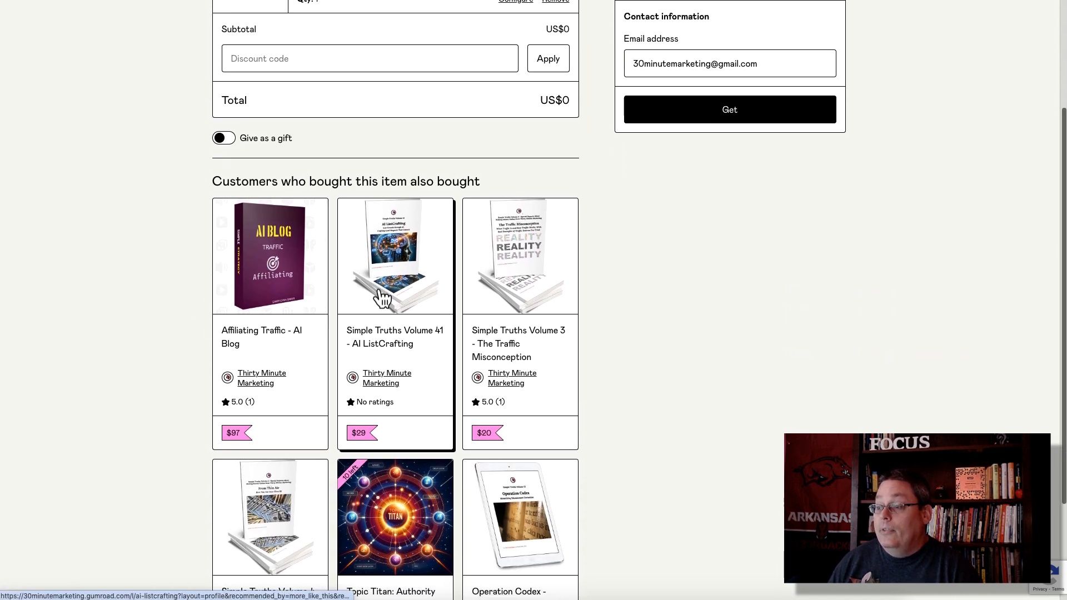
scroll(531, 307, down, 2)
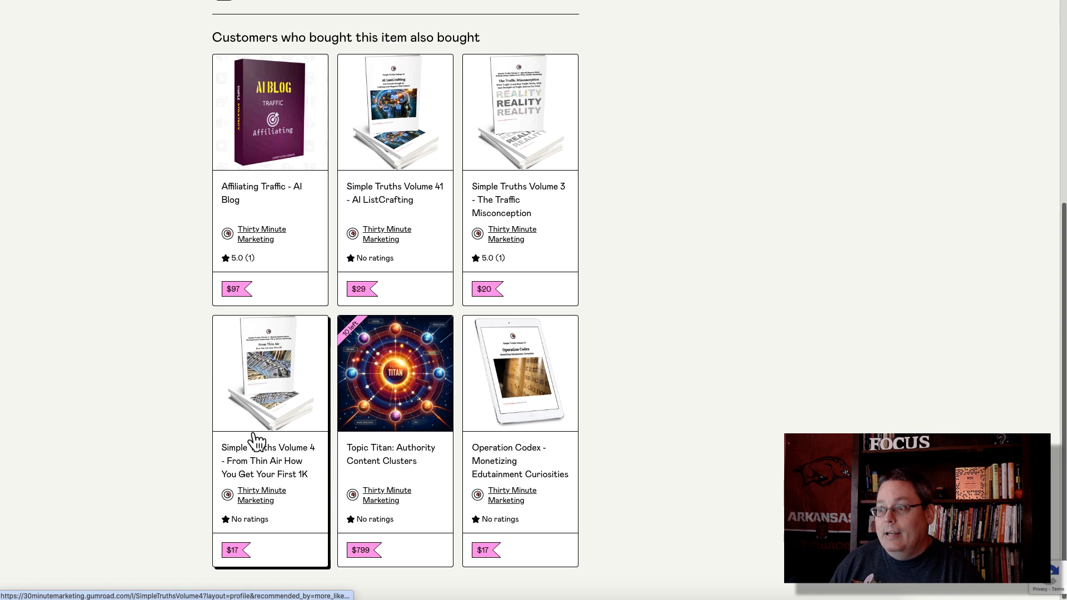
scroll(226, 347, up, 4)
drag(221, 262, 508, 260)
scroll(460, 374, up, 1)
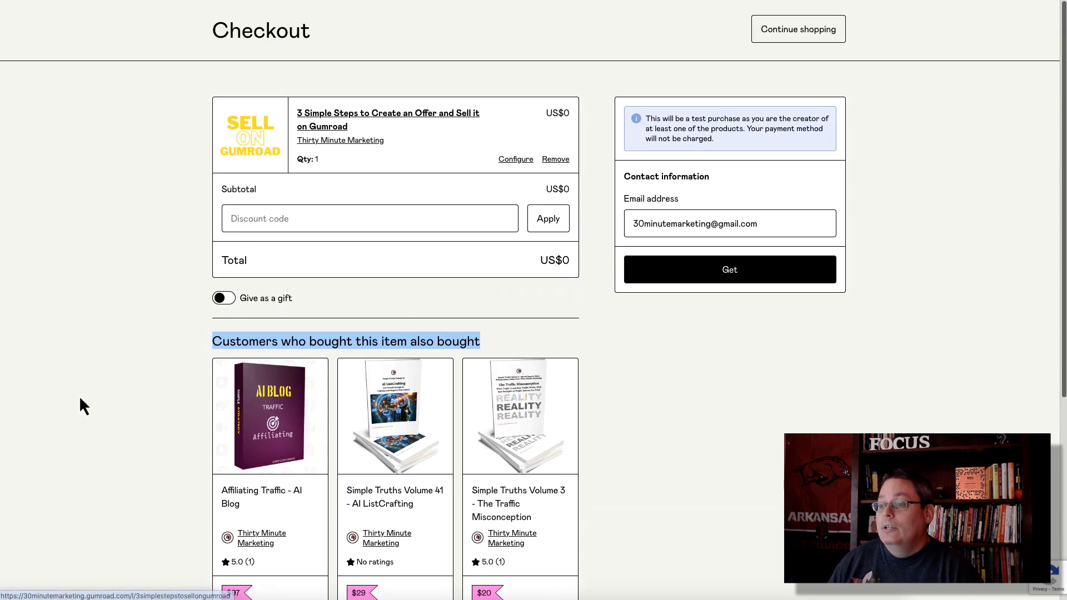
click(124, 410)
scroll(453, 424, down, 5)
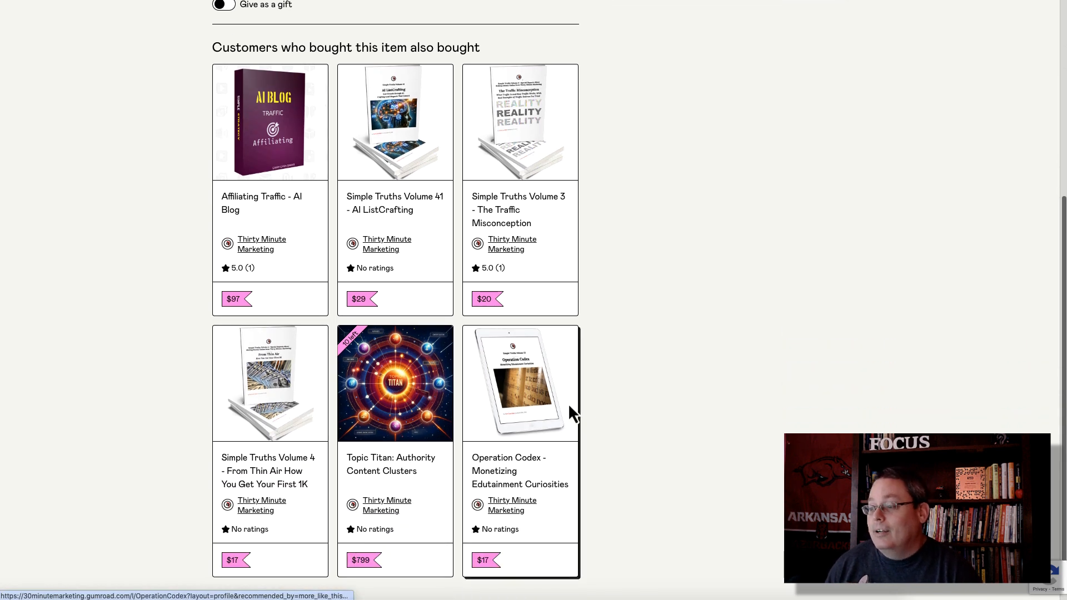
scroll(617, 414, up, 5)
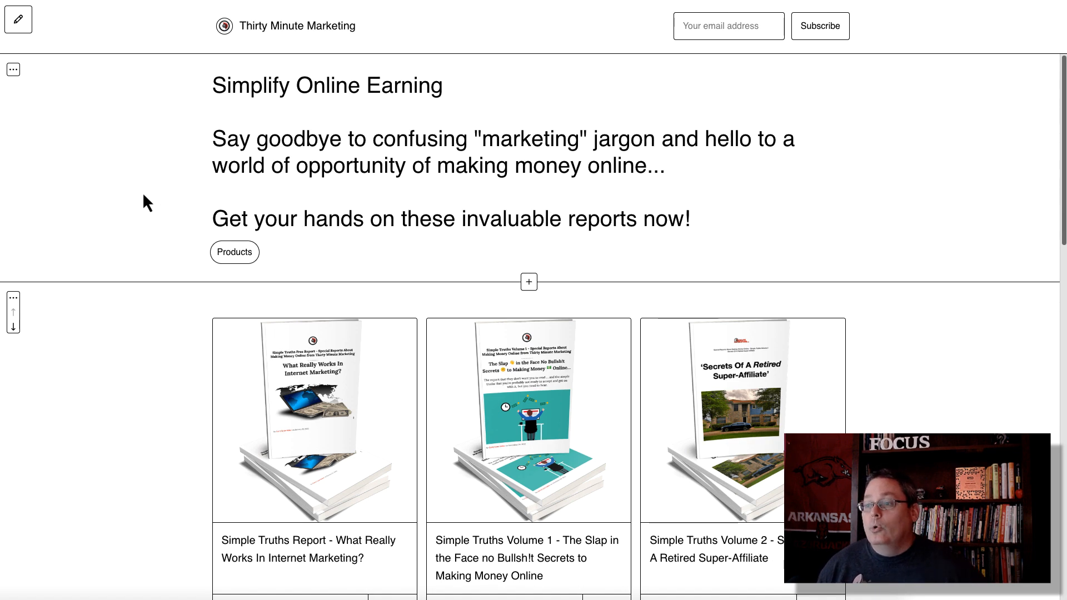
scroll(173, 233, down, 6)
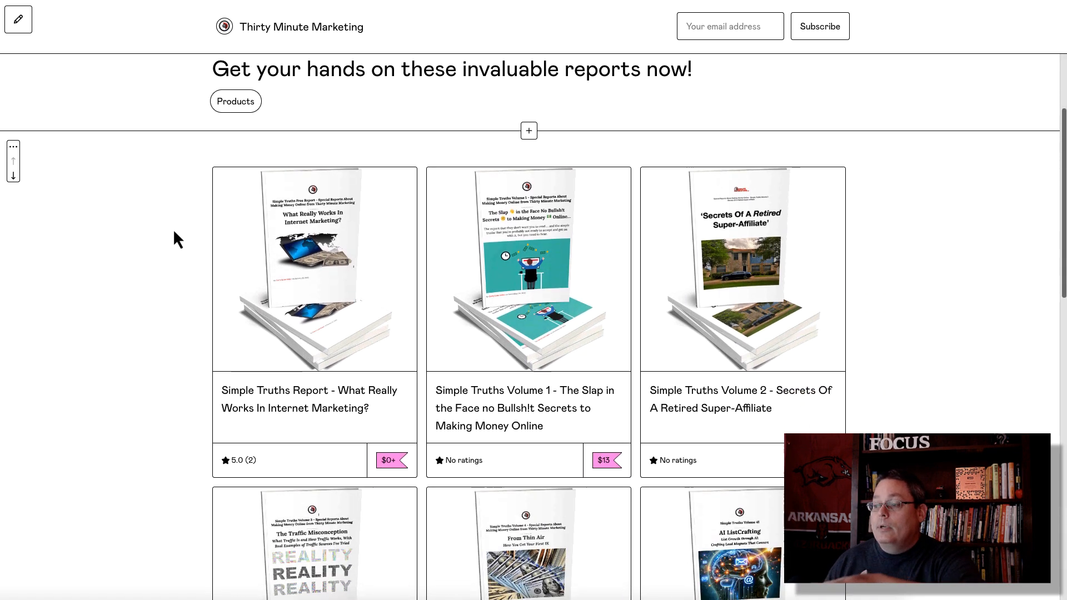
scroll(174, 232, down, 12)
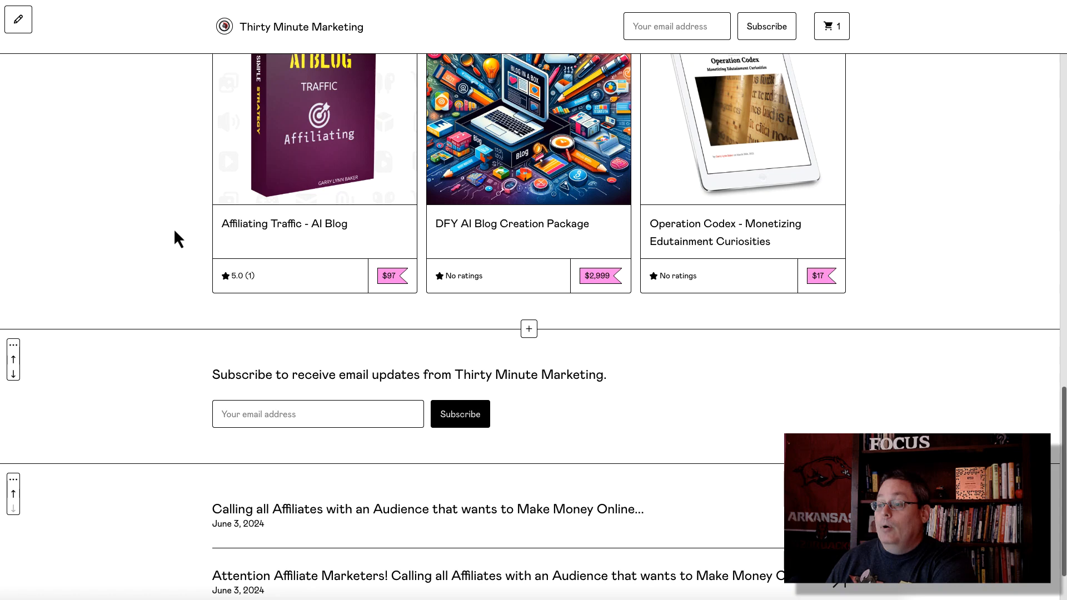
scroll(176, 233, down, 2)
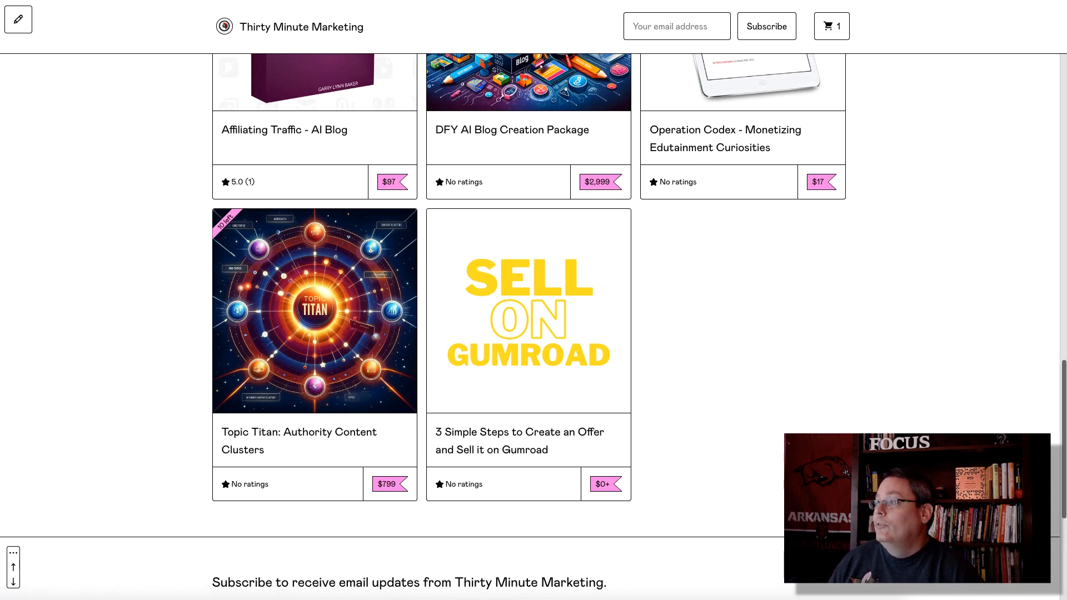
Step: Unpublish the e-book product and return to the list of all products
click(762, 2)
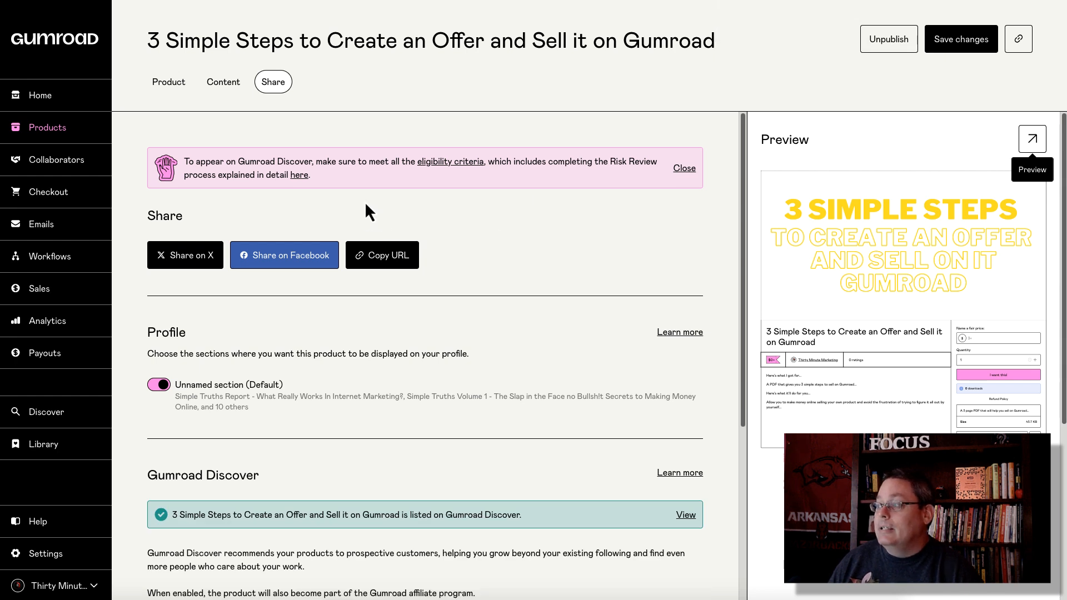
click(887, 44)
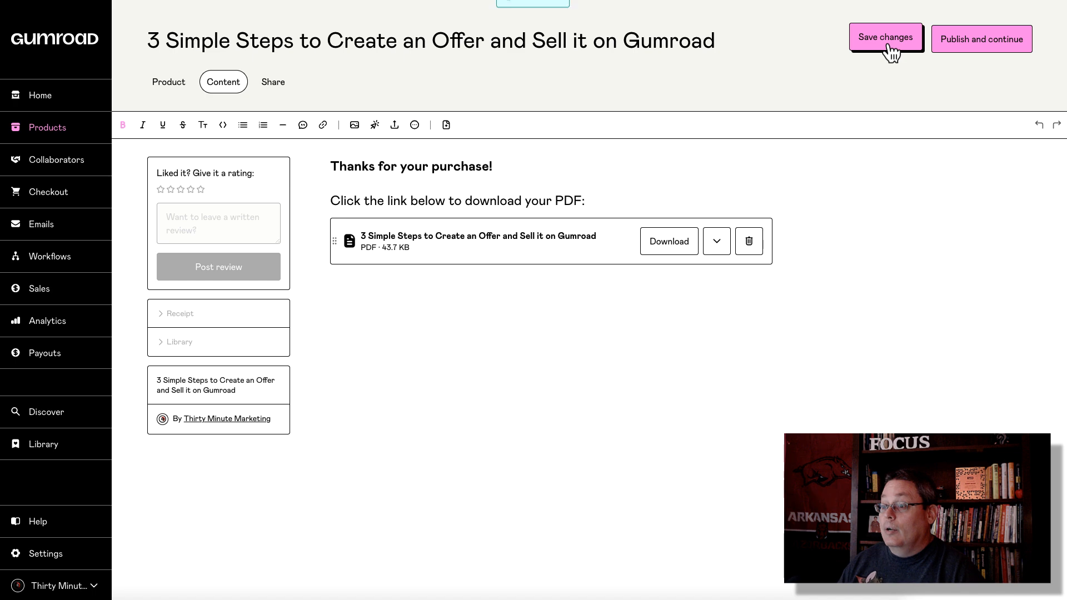
click(34, 130)
Step: Open the 3 Simple Steps product for editing, then switch to the Emails section
scroll(342, 299, down, 2)
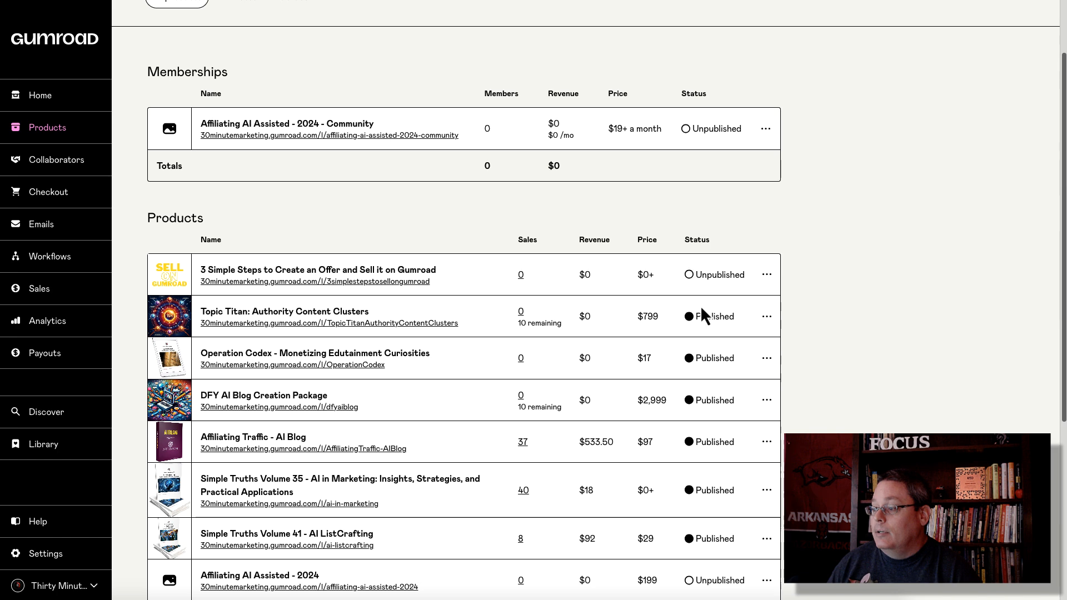
scroll(703, 341, down, 3)
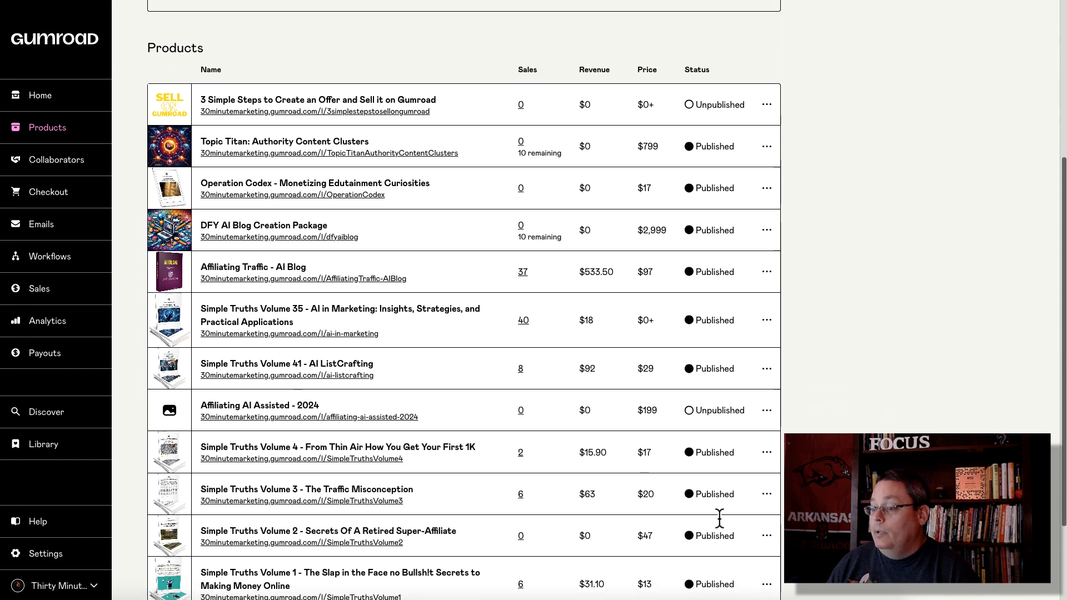
scroll(719, 517, up, 5)
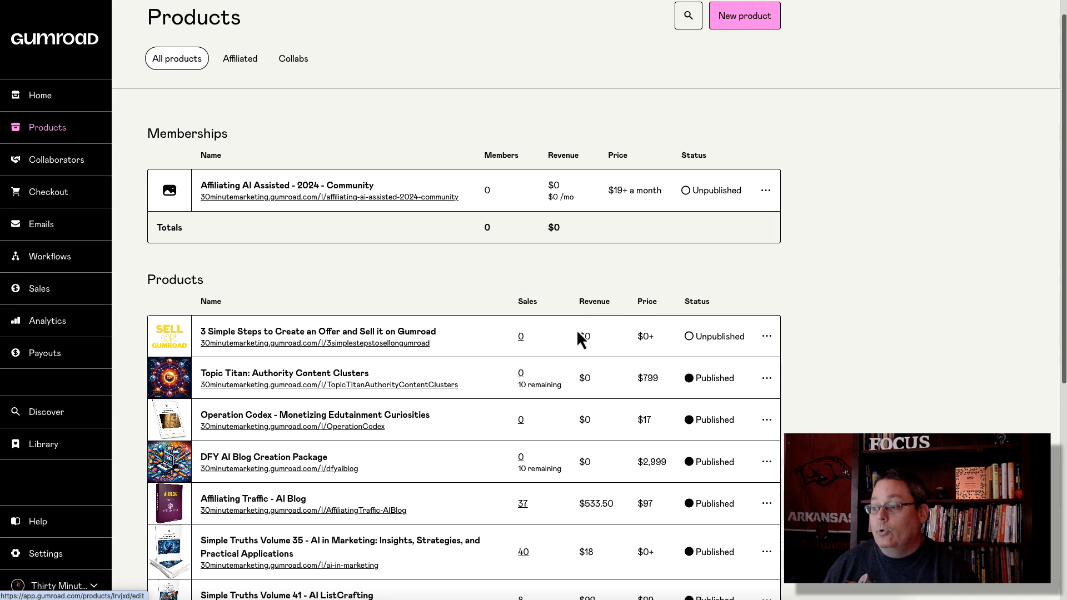
click(398, 336)
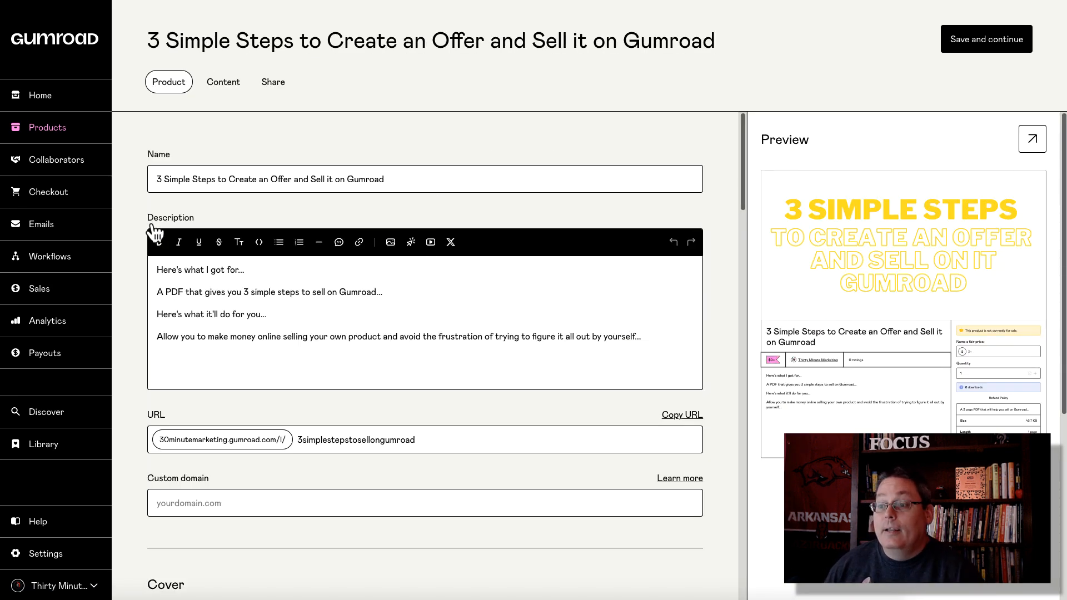
click(40, 228)
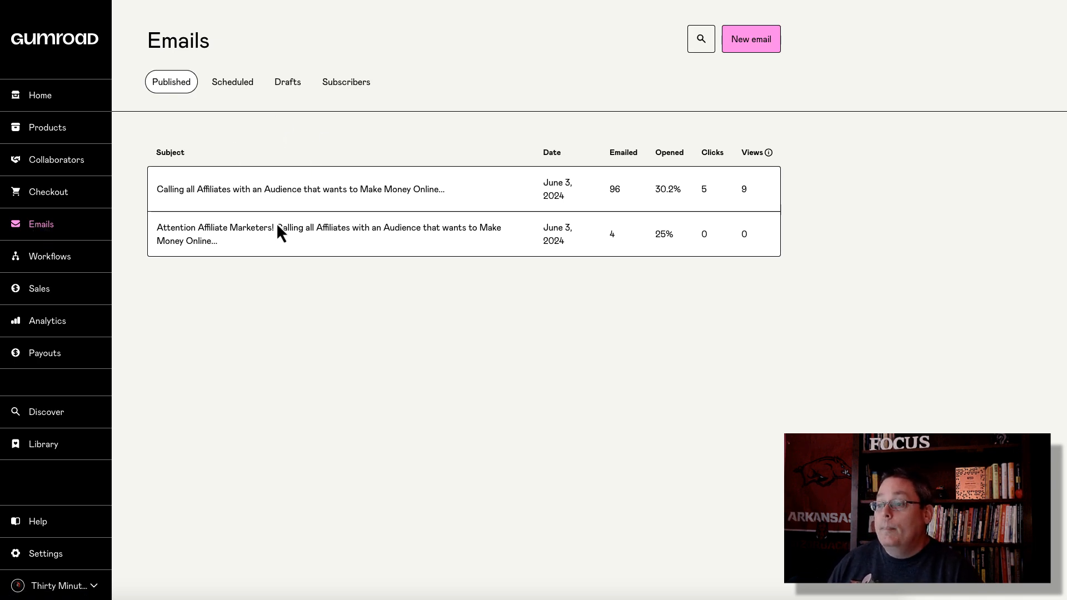
Step: Start a new email and try the Followers, Customers and Affiliates audiences, then return to Everyone
click(748, 47)
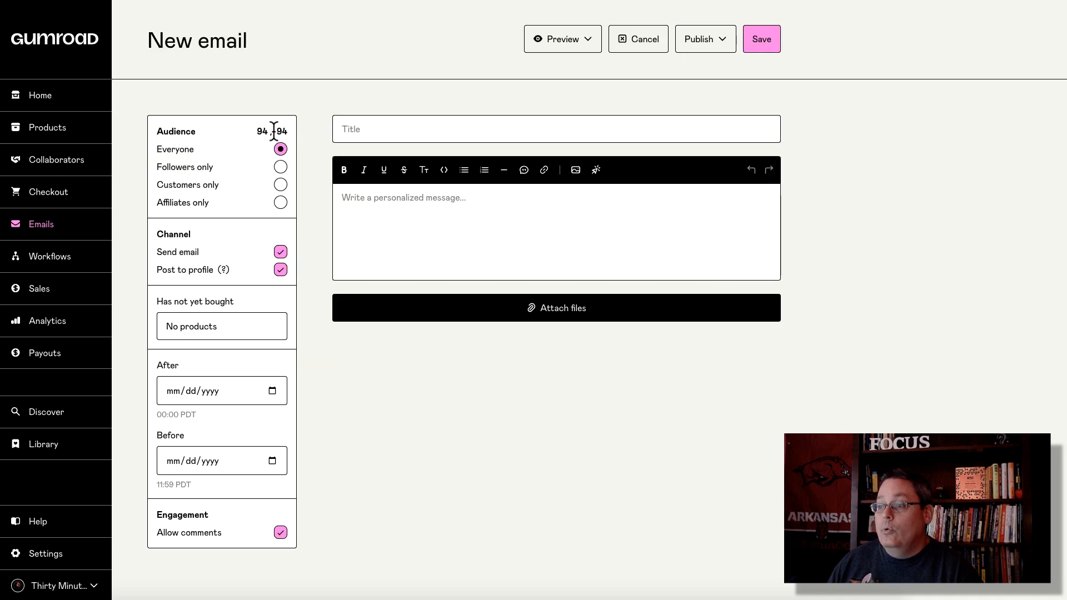
click(281, 167)
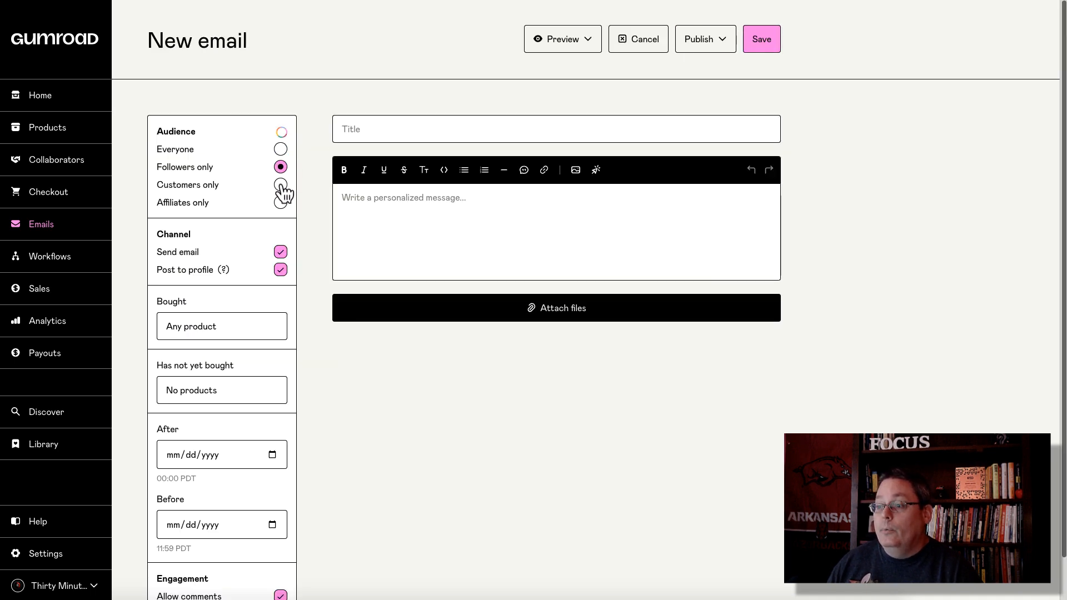
click(282, 186)
click(281, 203)
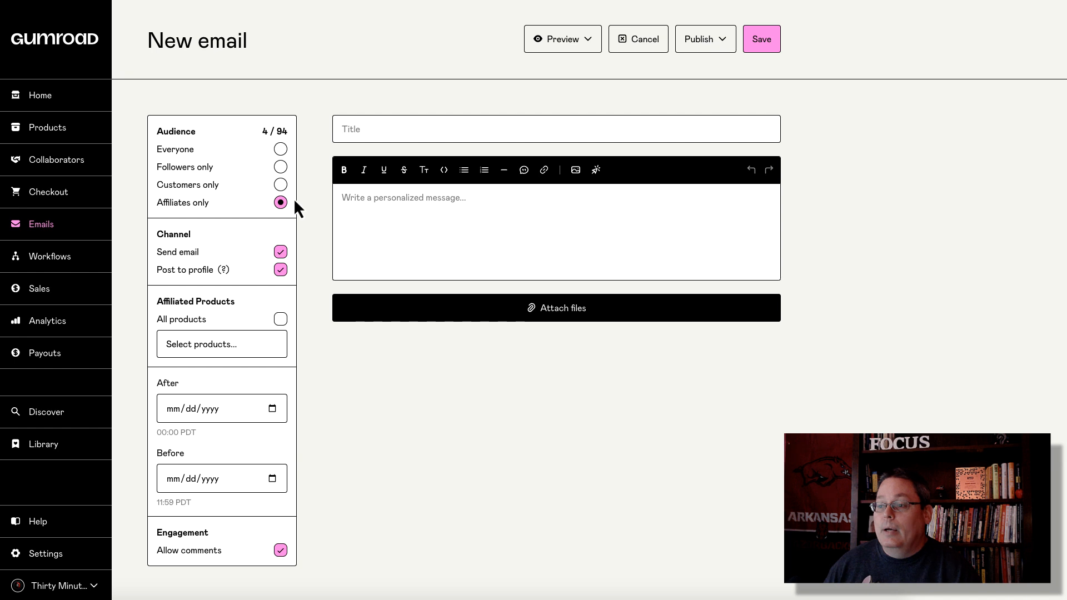
mouse_move(225, 270)
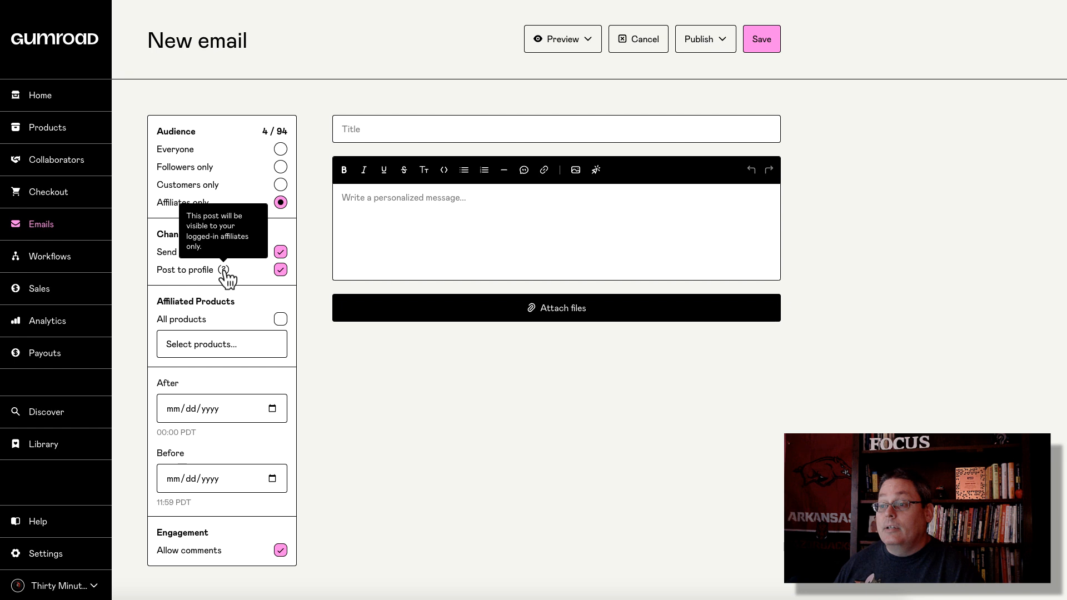
click(281, 185)
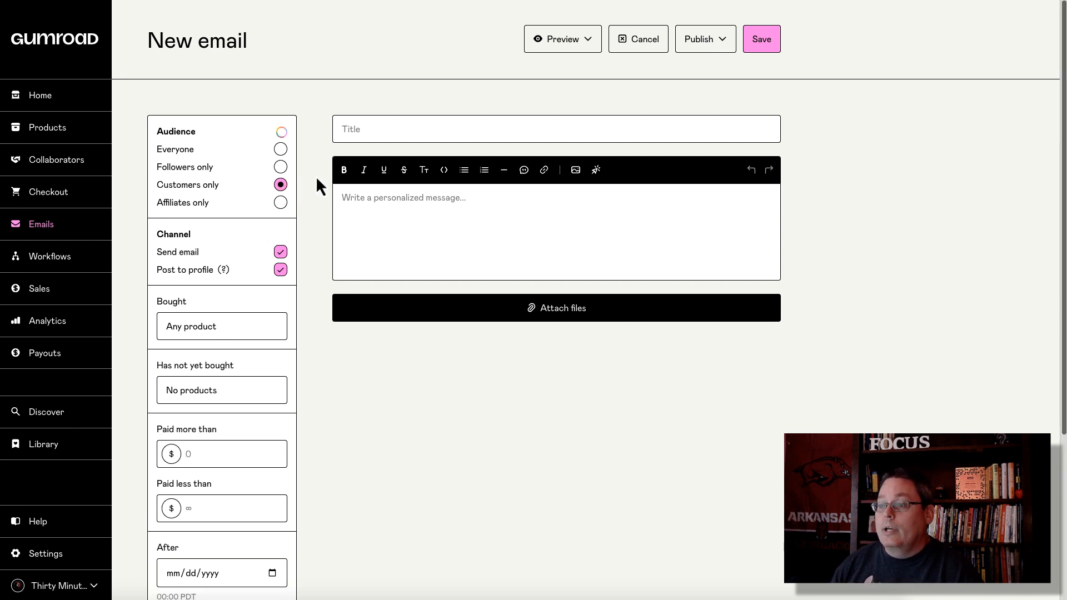
click(281, 151)
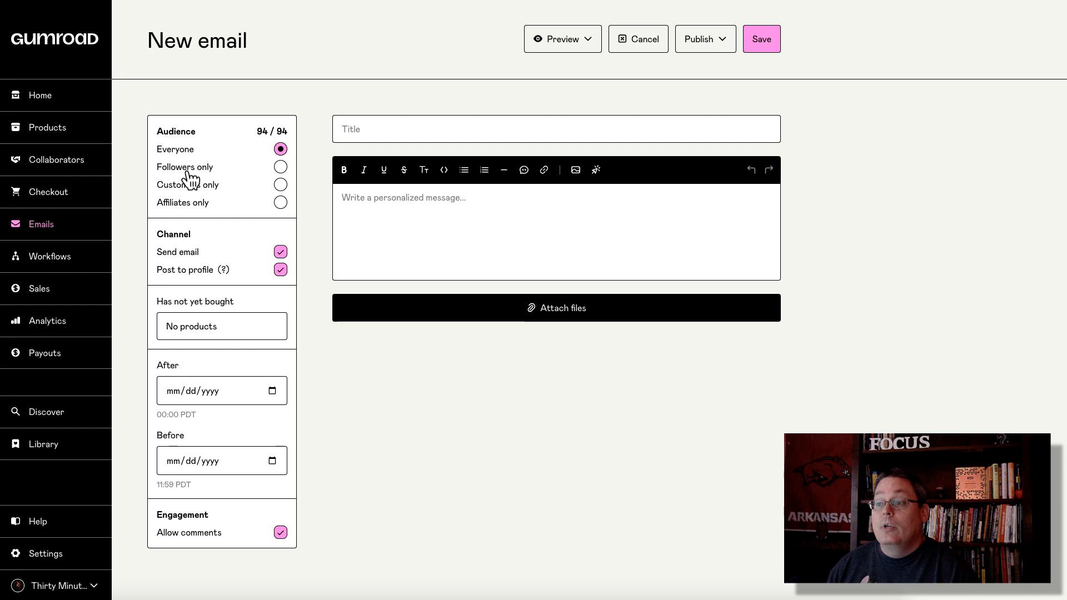
mouse_move(226, 272)
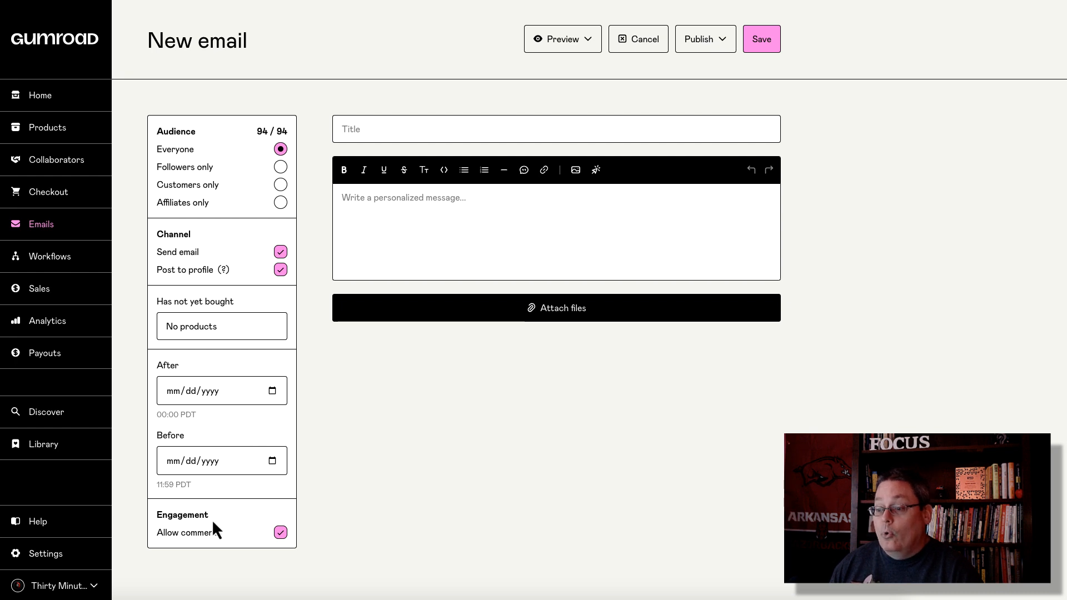
Step: Toggle comments off and on, review the Preview and Publish options, then leave the draft for Workflows
click(281, 535)
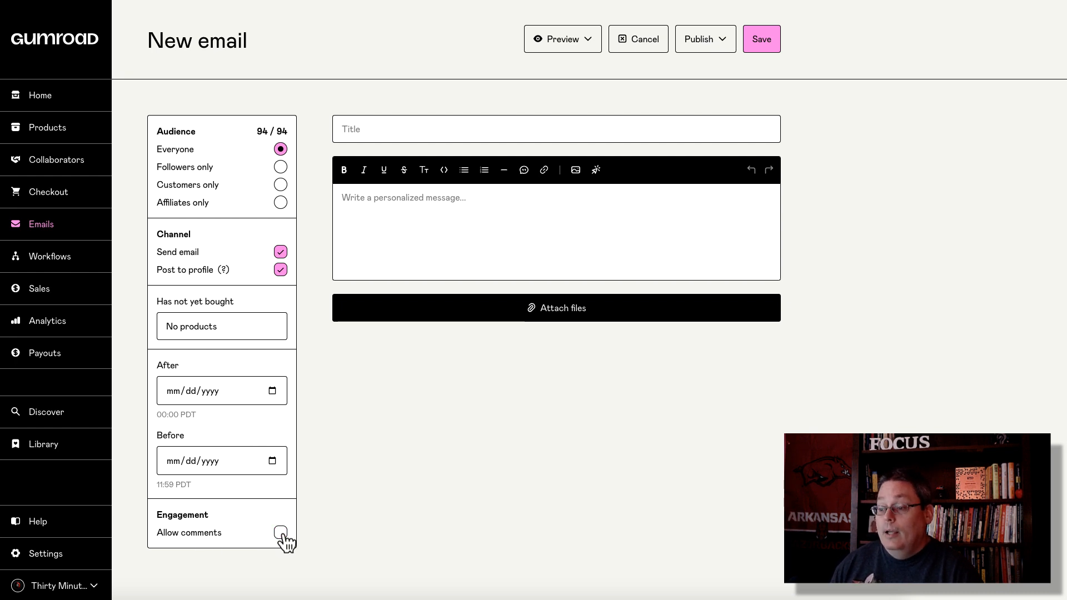
click(283, 534)
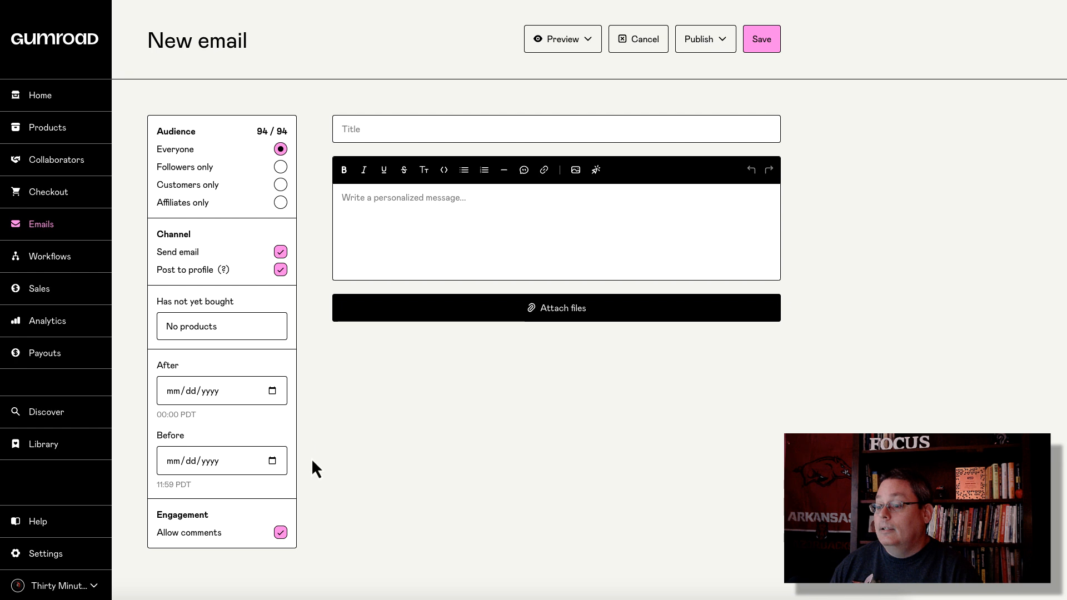
click(596, 44)
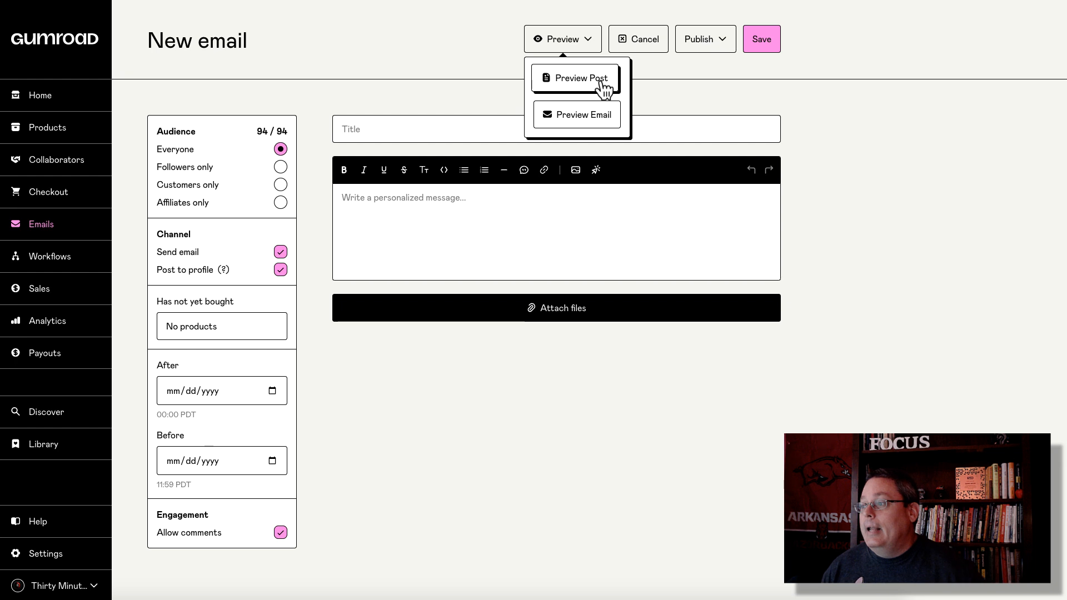
click(726, 43)
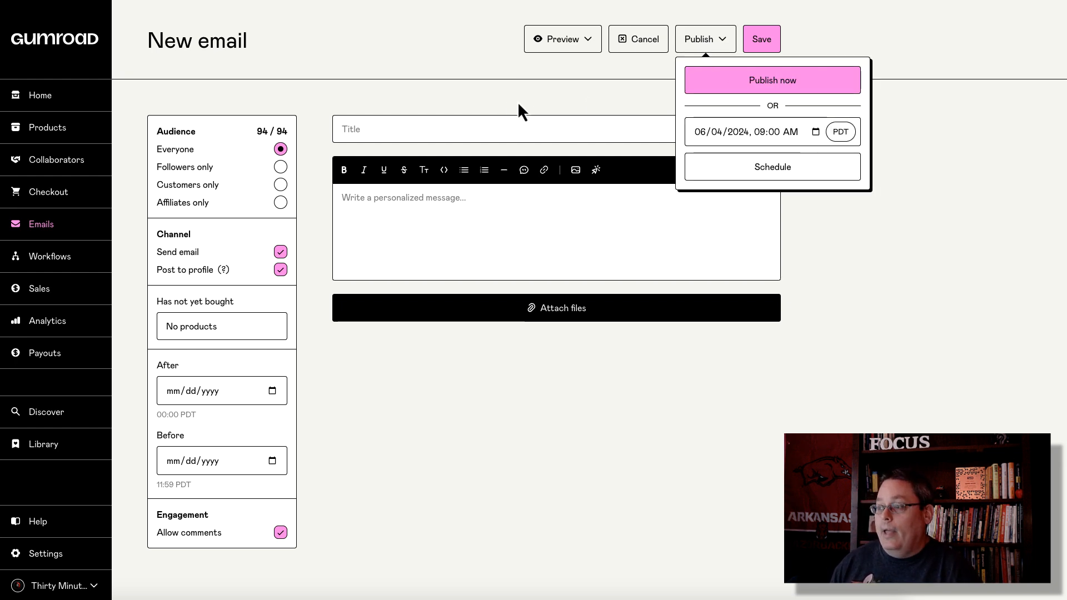
click(49, 232)
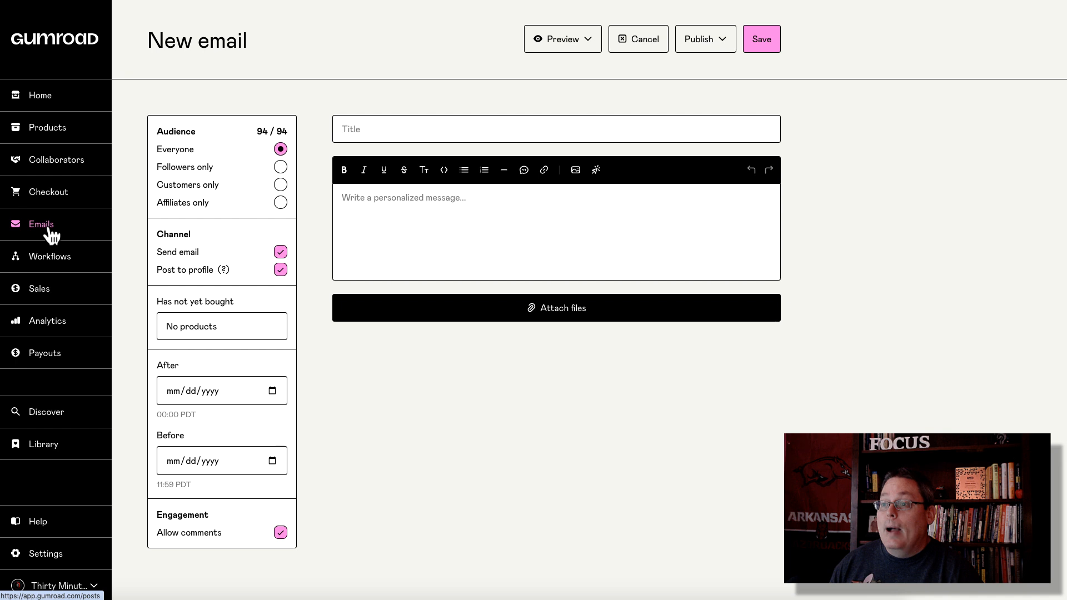
click(50, 233)
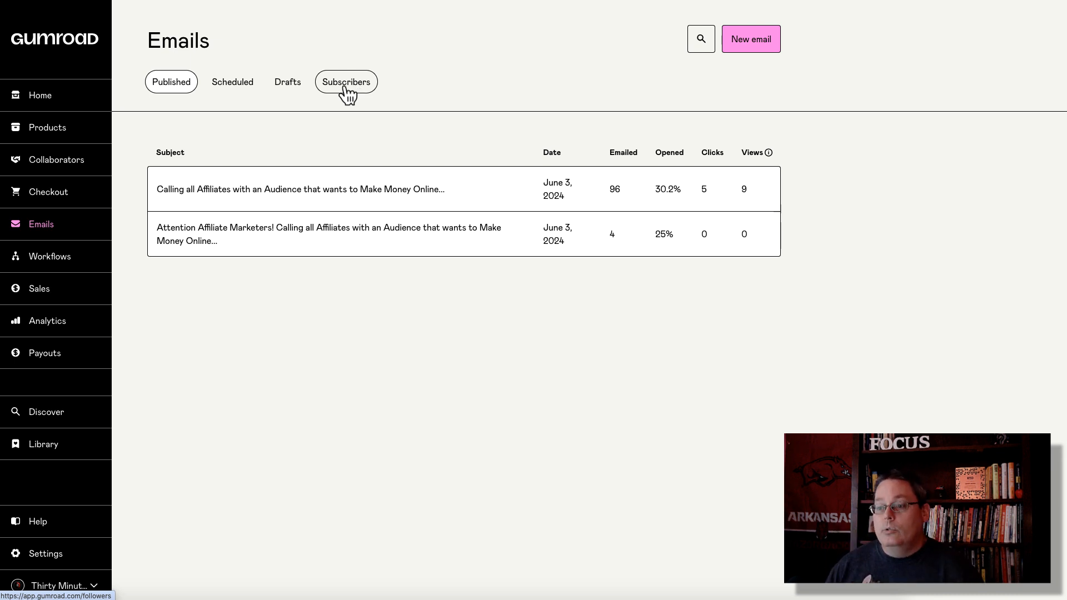
click(65, 265)
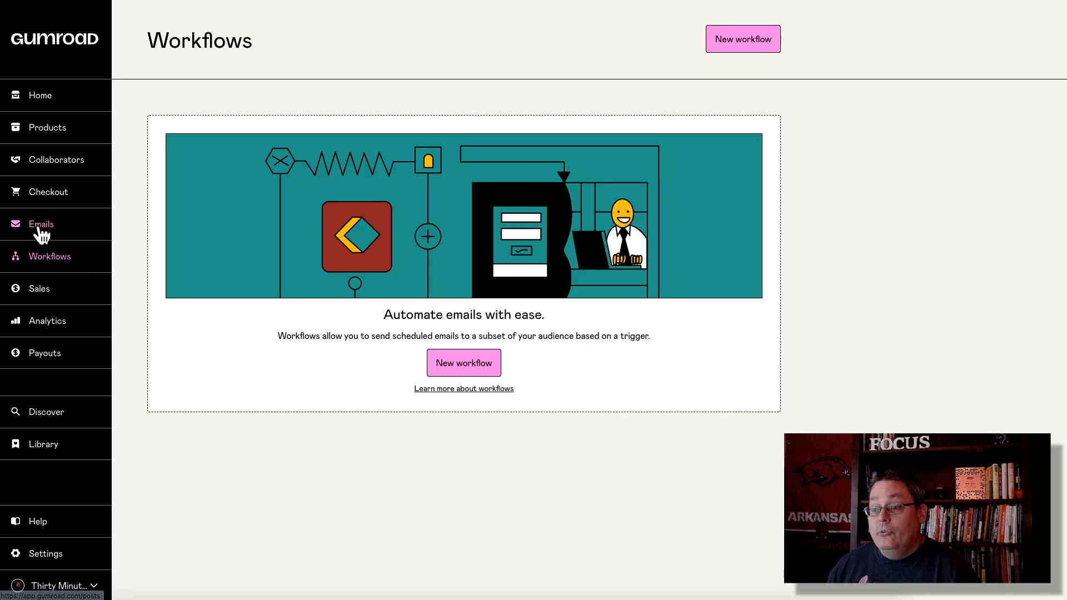
Step: Start a new workflow and try the New subscriber, Member cancels, New affiliate and Abandoned cart triggers
click(468, 369)
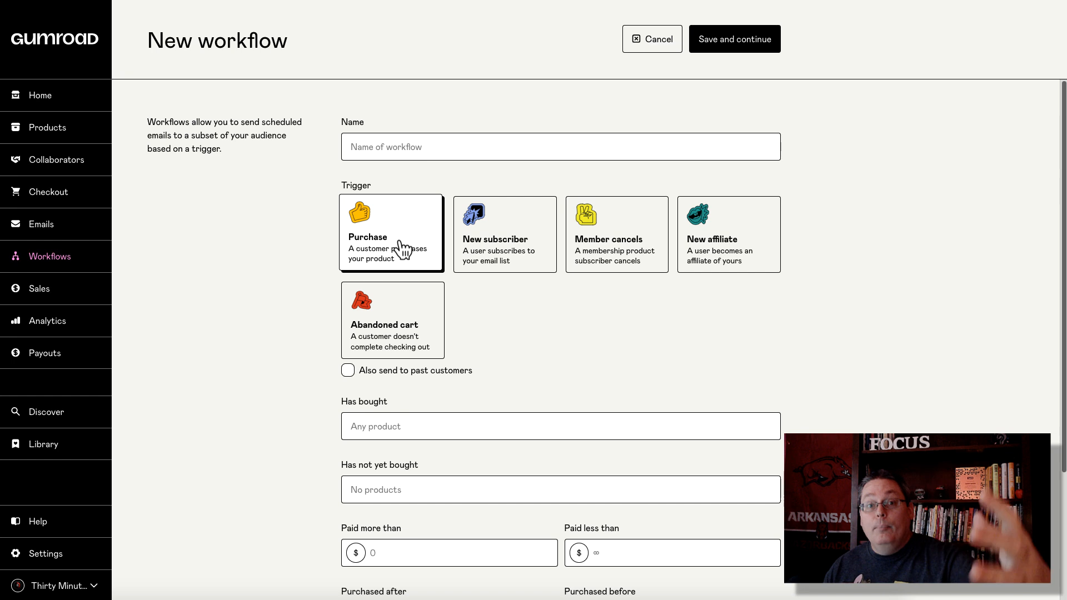
click(488, 243)
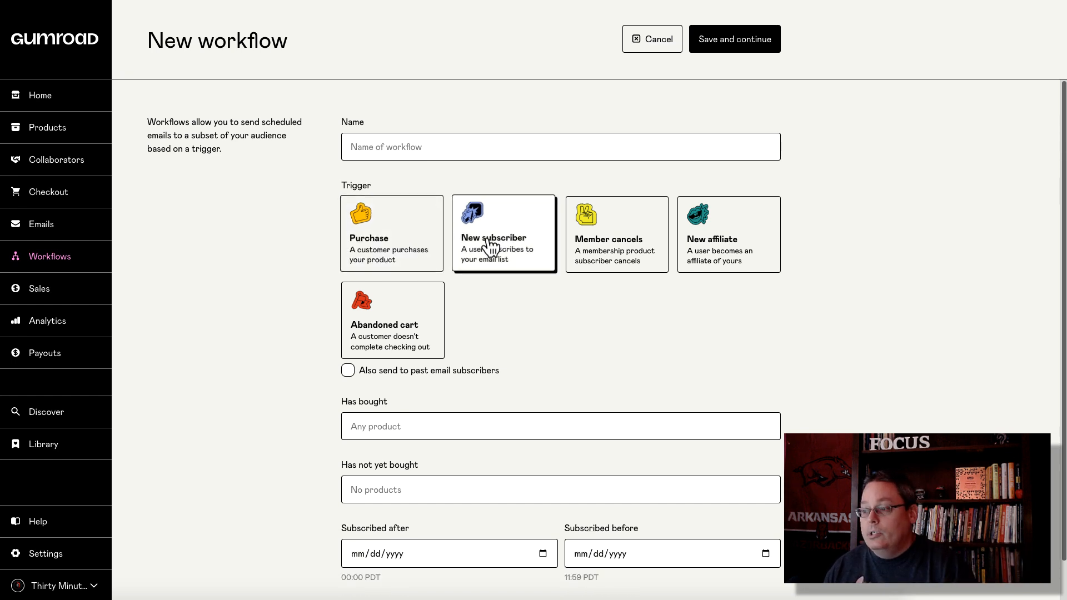
click(599, 255)
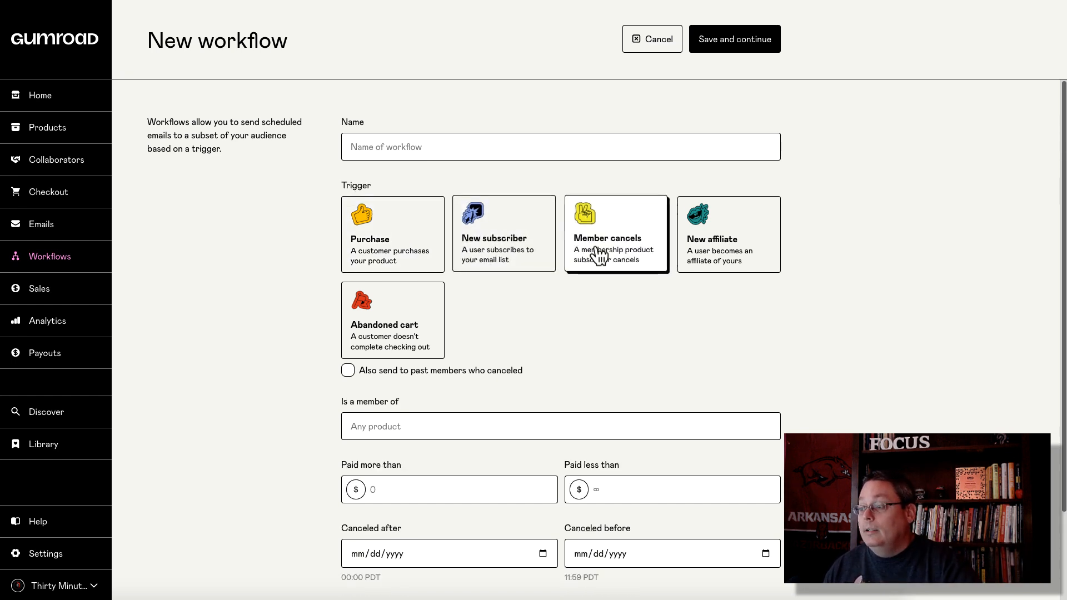
click(704, 257)
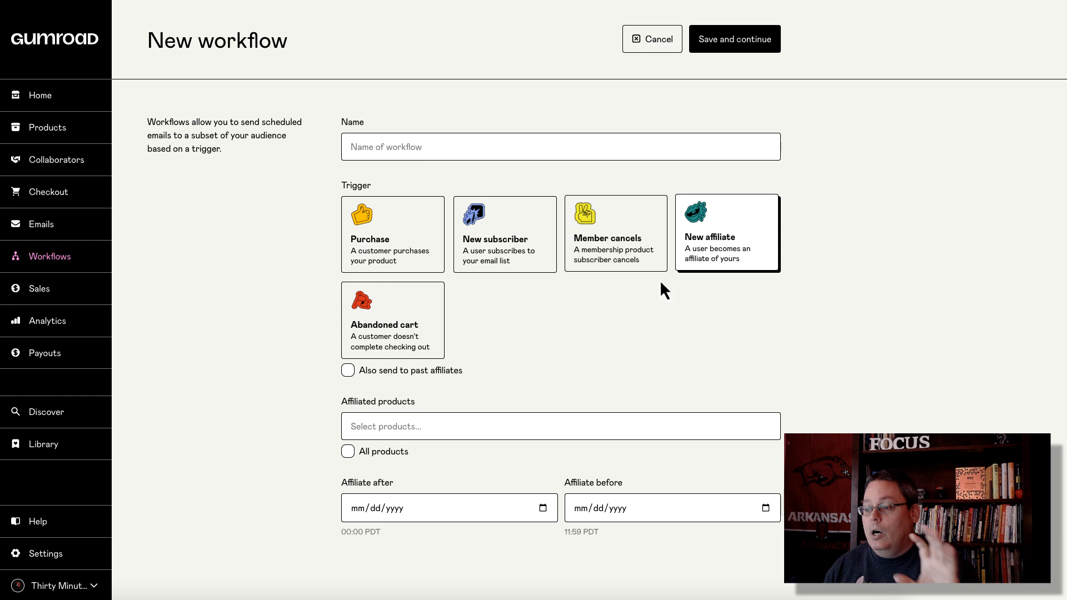
click(410, 346)
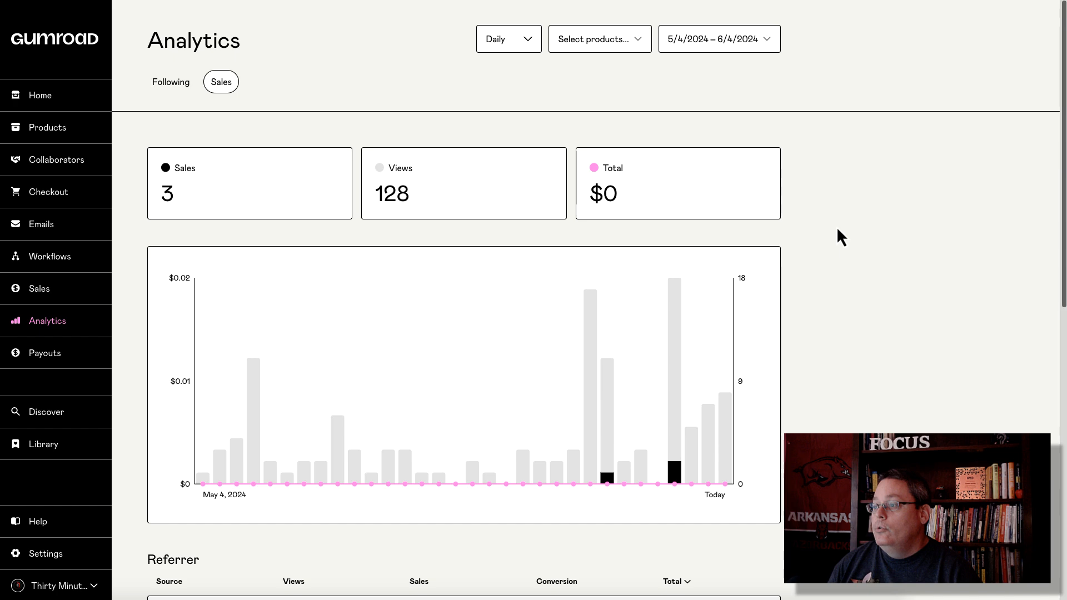
Step: Check the Analytics product filter and date range dropdowns without changing them
scroll(822, 226, down, 2)
scroll(822, 226, up, 2)
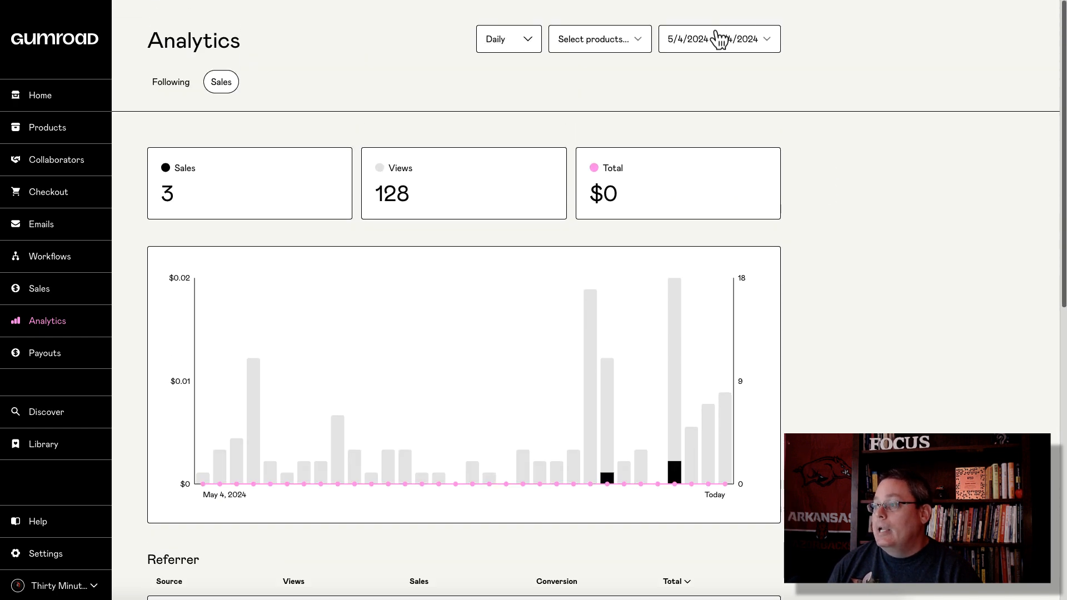
click(626, 49)
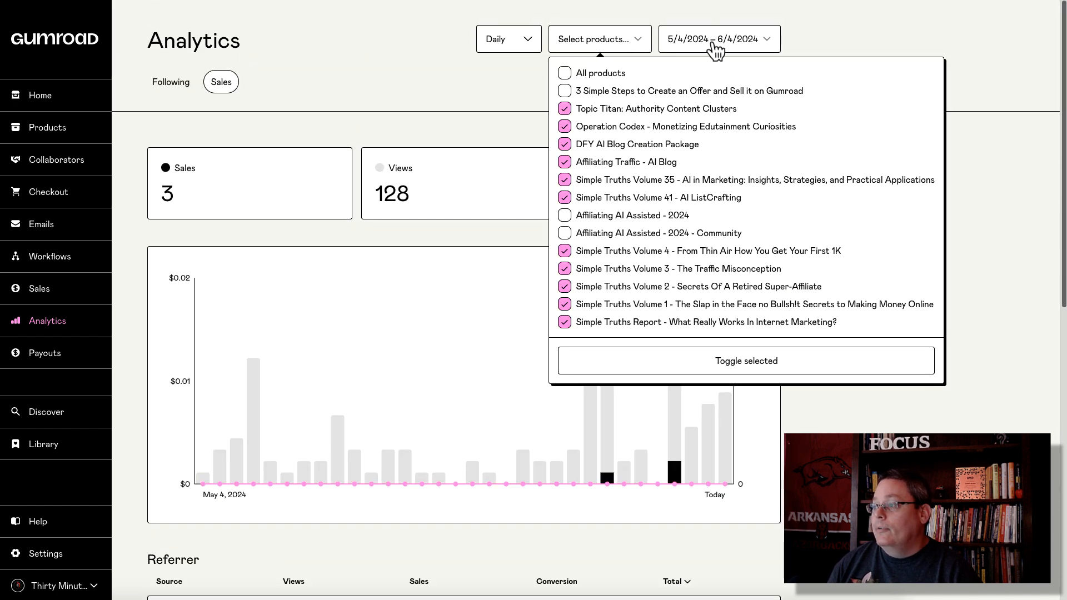
click(817, 40)
click(765, 41)
click(850, 42)
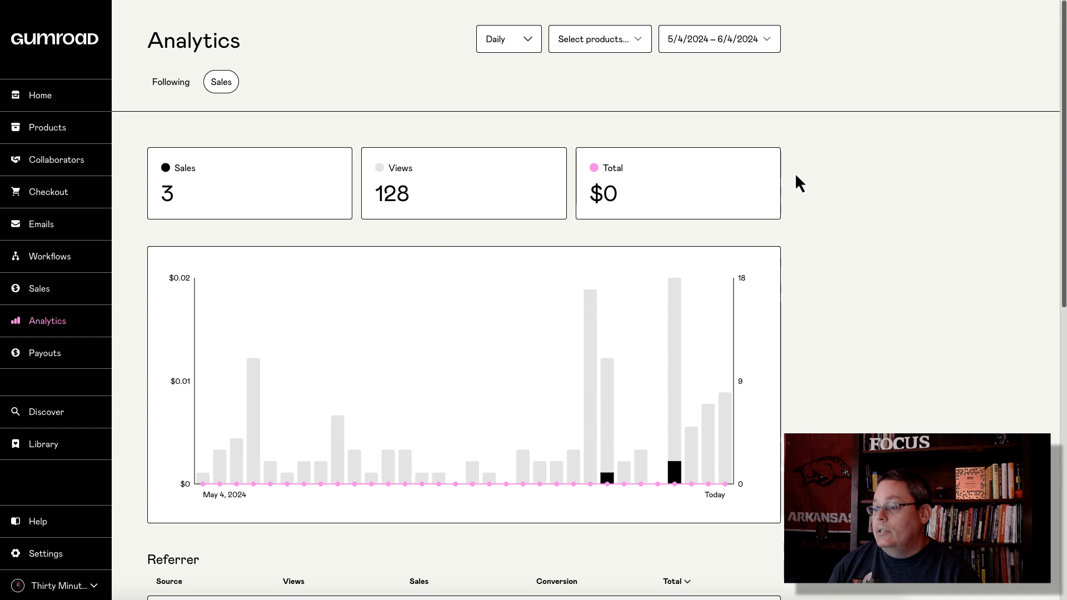
Step: Scroll through the Referrer and Locations reports, then go to the Discover marketplace
scroll(797, 176, down, 8)
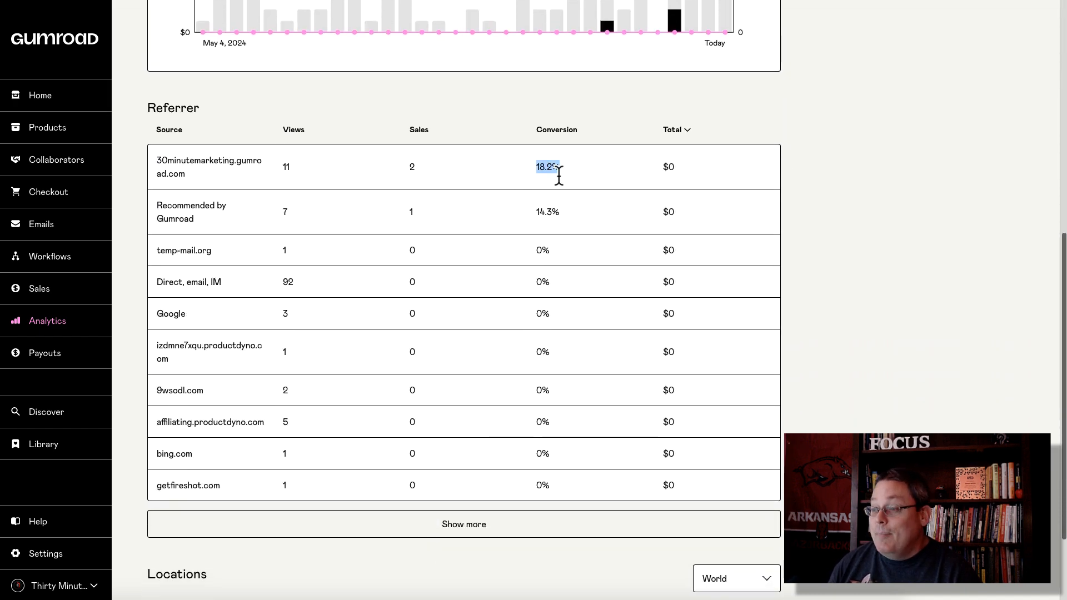
scroll(258, 343, down, 2)
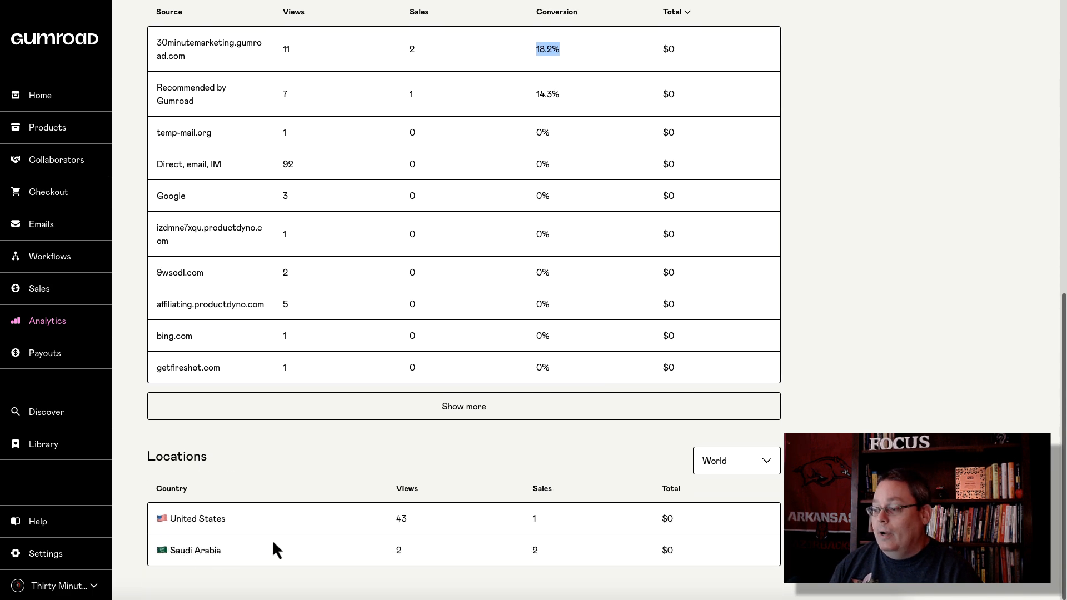
scroll(272, 539, up, 10)
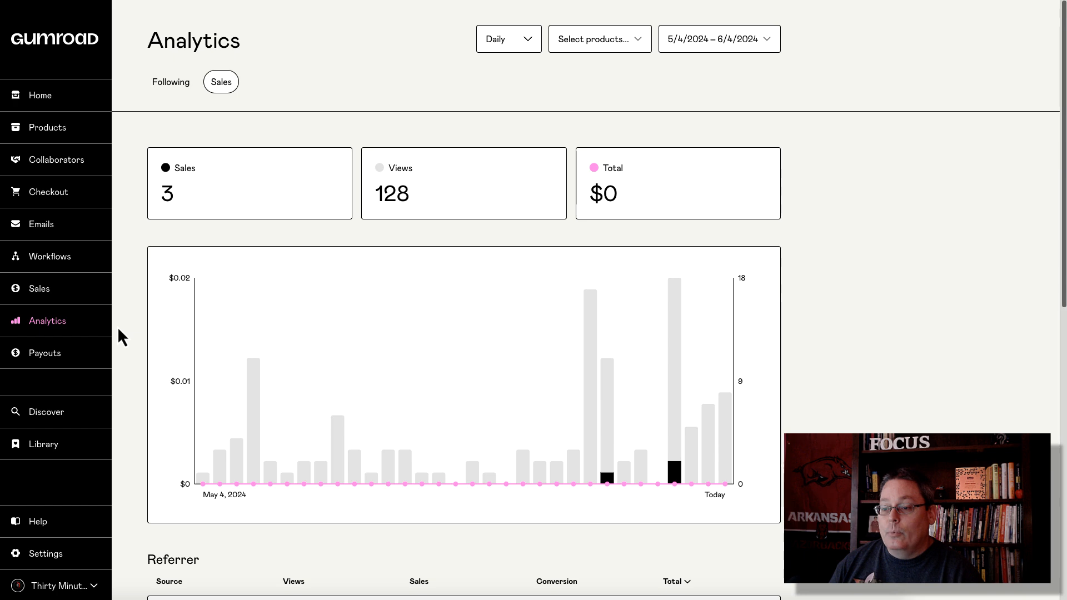
click(47, 422)
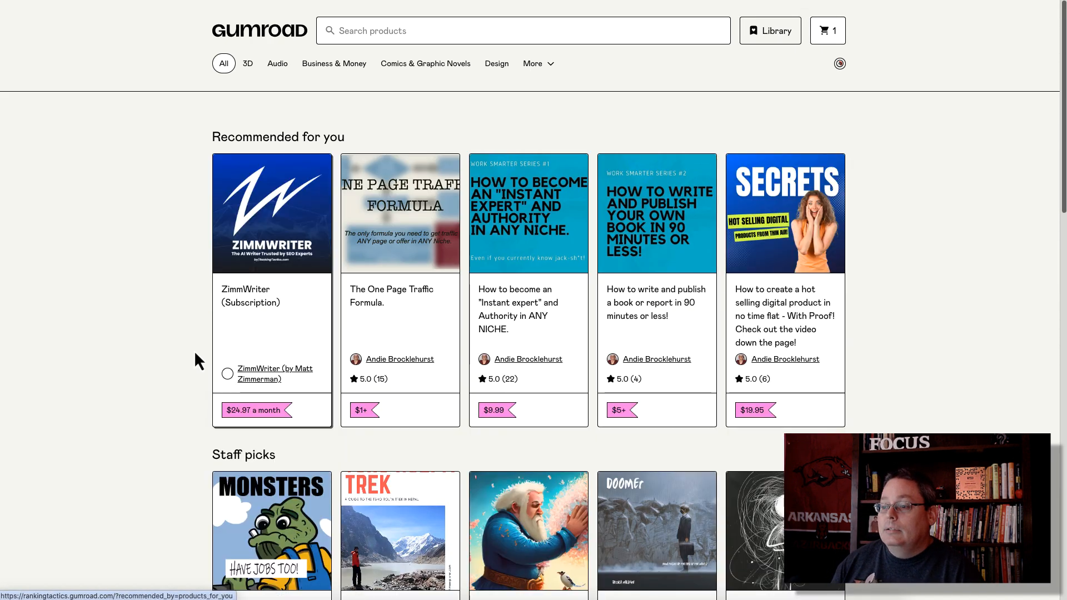
Step: Scroll up and down through the Discover page's Products by category grid
scroll(192, 343, down, 10)
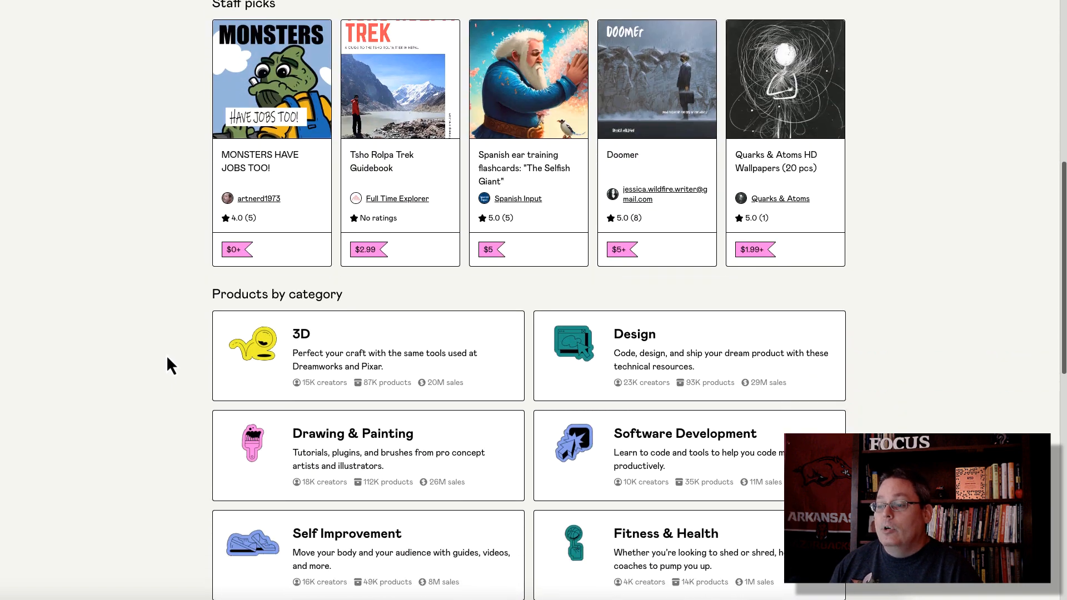
scroll(167, 358, down, 4)
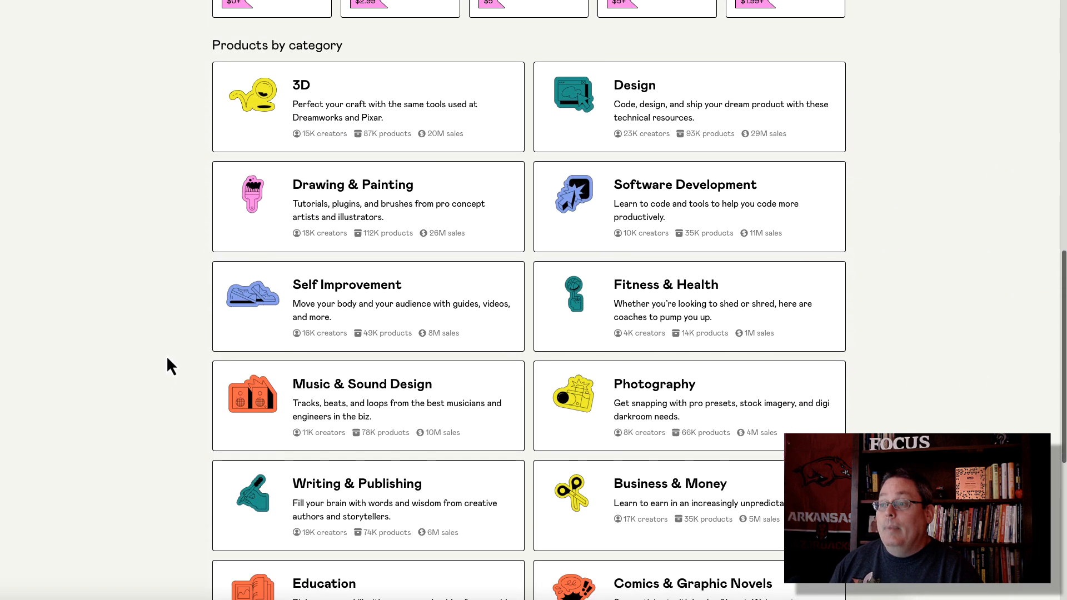
scroll(167, 364, up, 1)
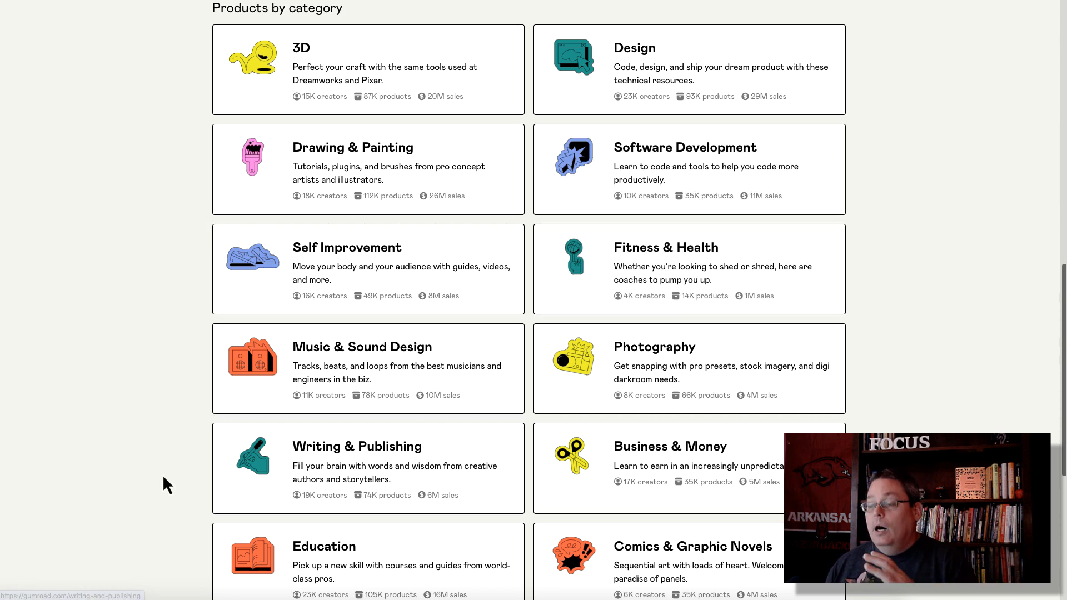
scroll(162, 475, up, 1)
scroll(161, 476, down, 2)
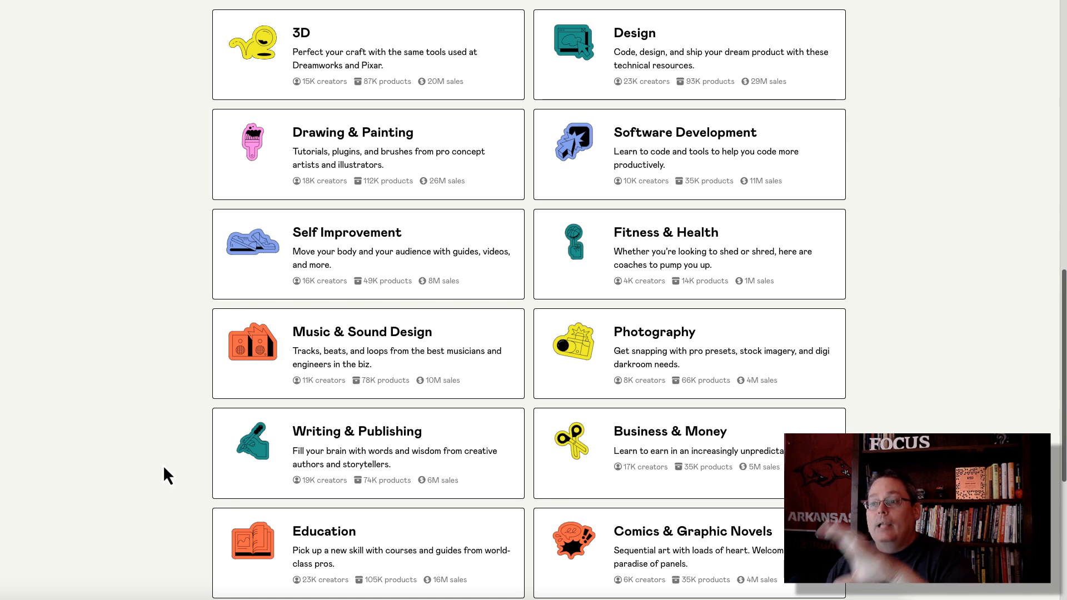
scroll(758, 288, down, 6)
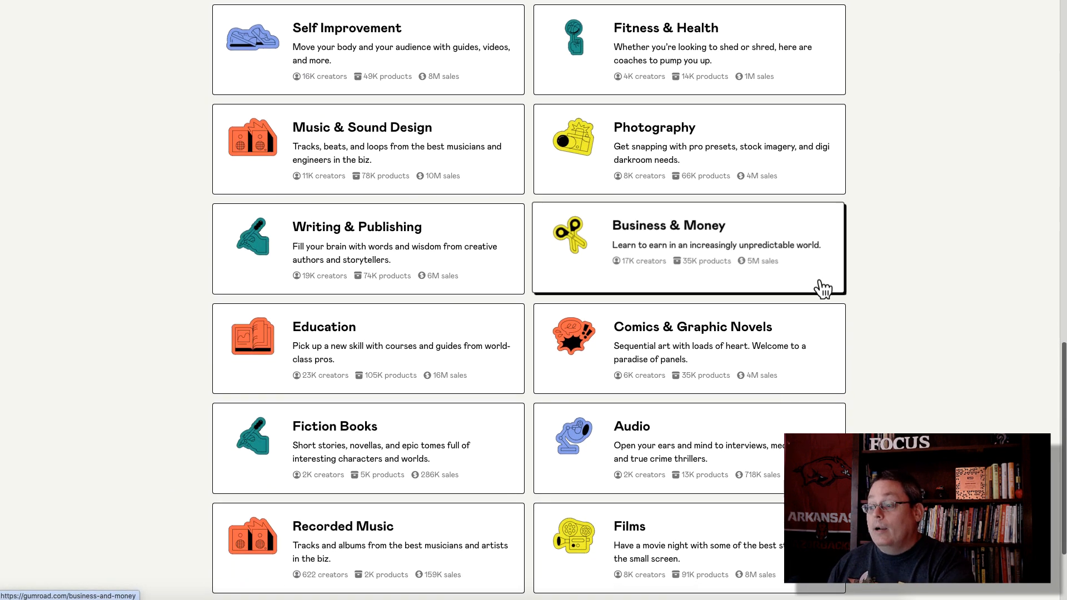
scroll(897, 293, down, 1)
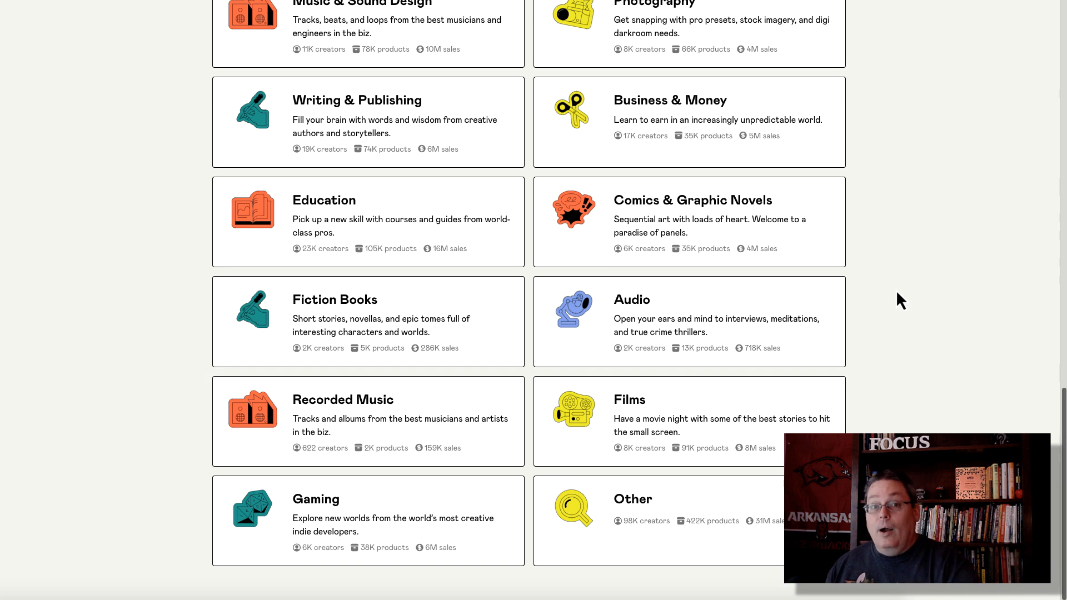
scroll(899, 300, up, 4)
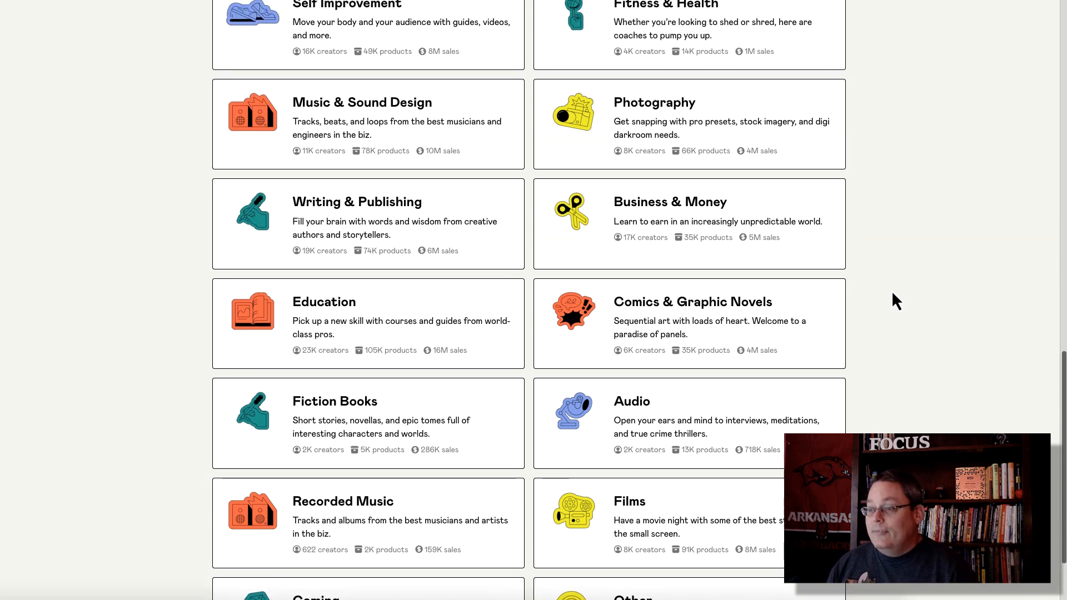
scroll(894, 299, up, 1)
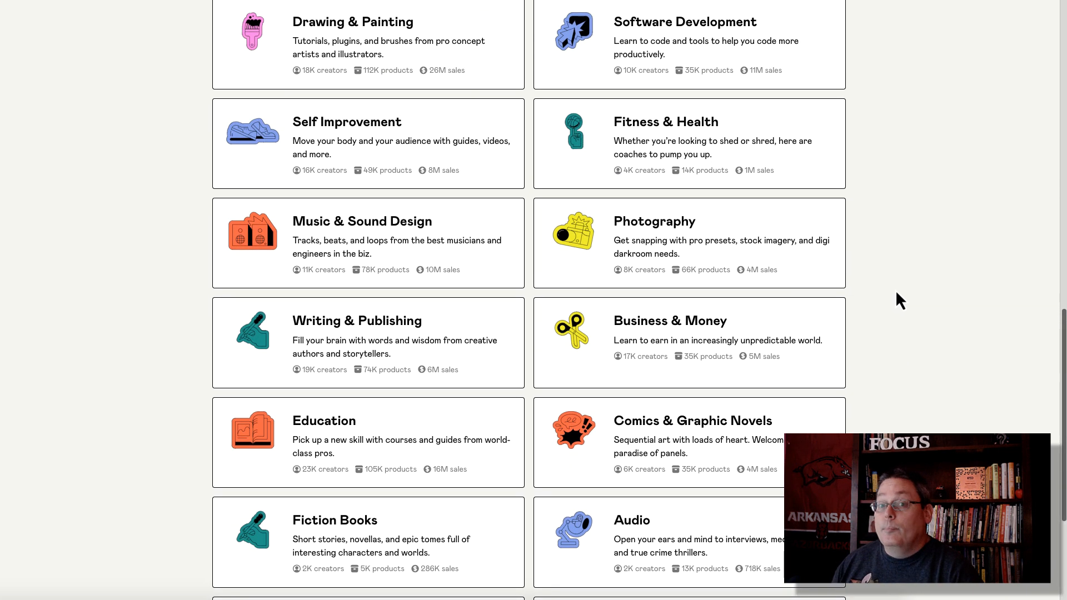
scroll(900, 301, up, 3)
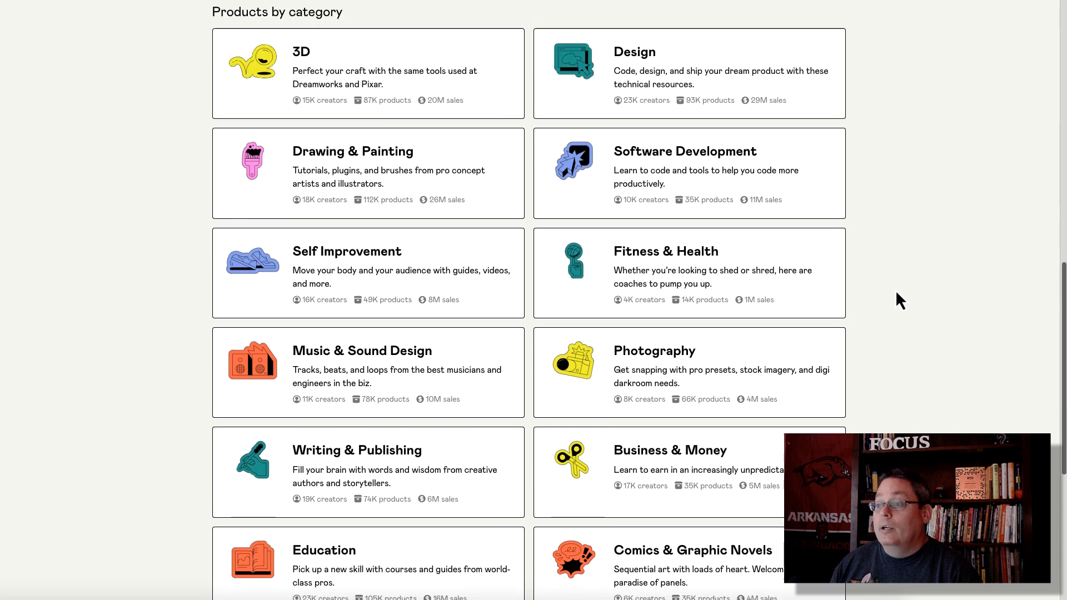
scroll(897, 295, down, 1)
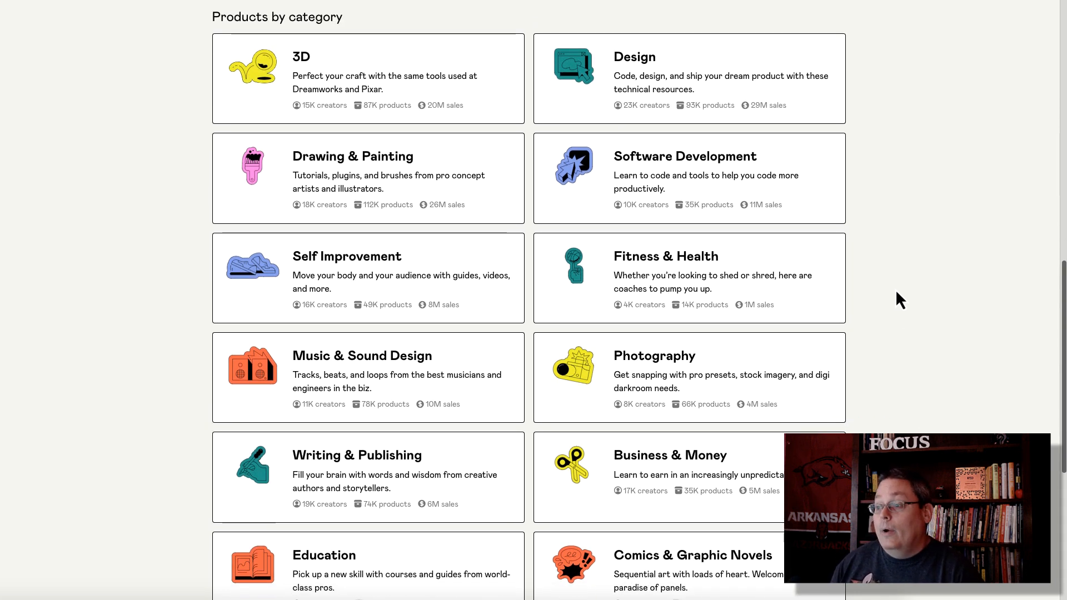
scroll(897, 294, up, 15)
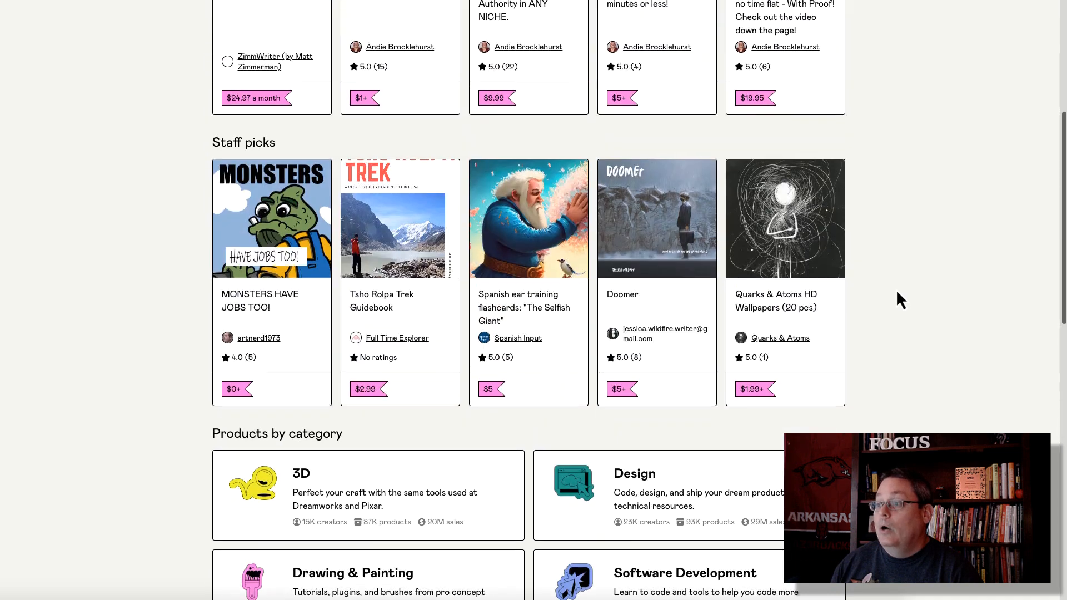
scroll(286, 256, up, 1)
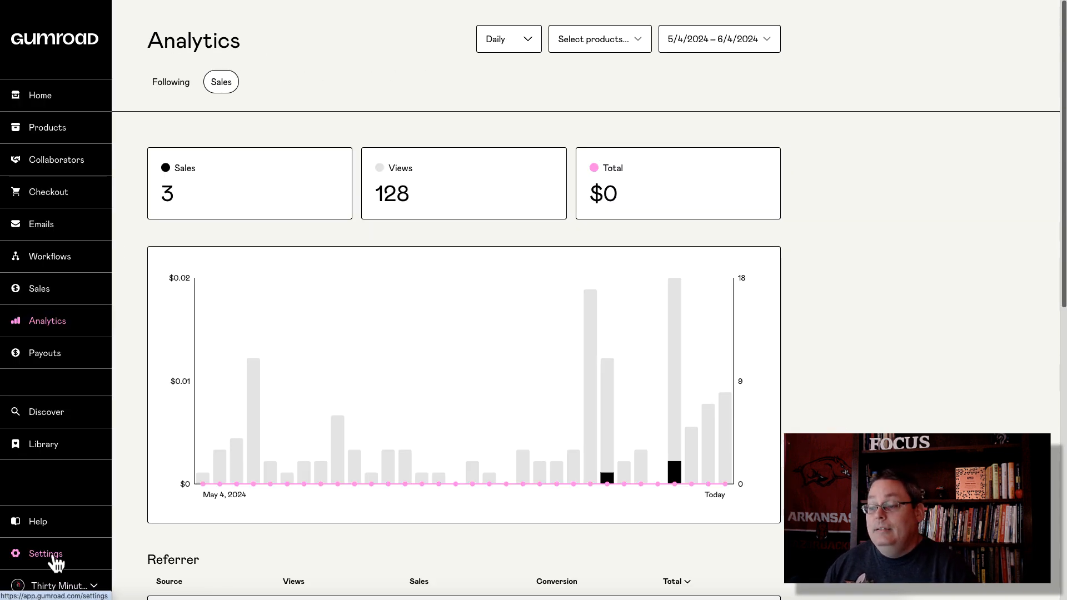
Step: Open account Settings and scroll down to the Local language, time zone and currency section
click(53, 558)
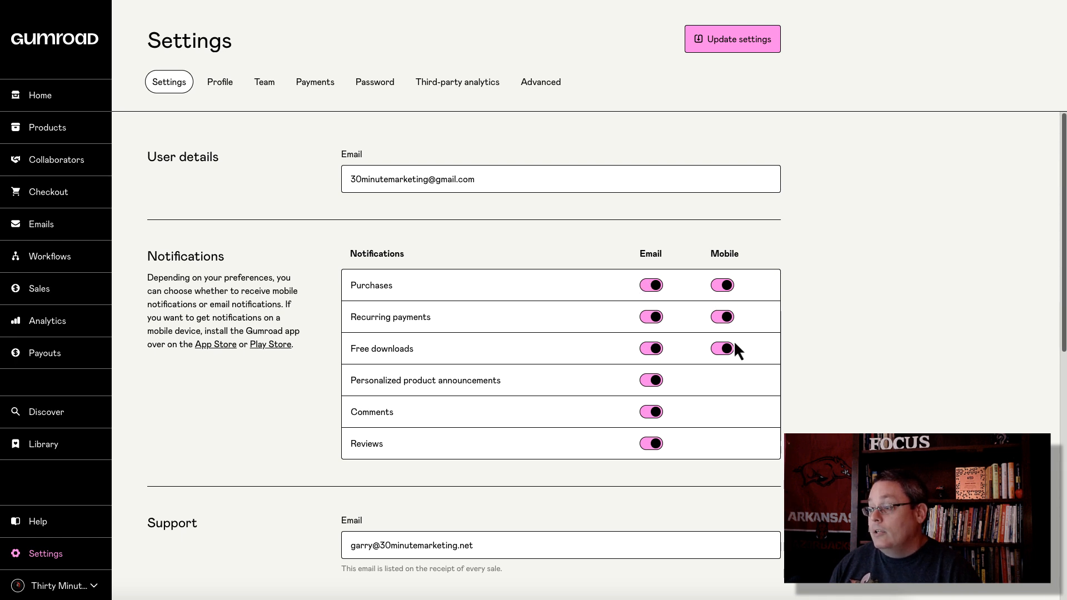
scroll(252, 371, down, 5)
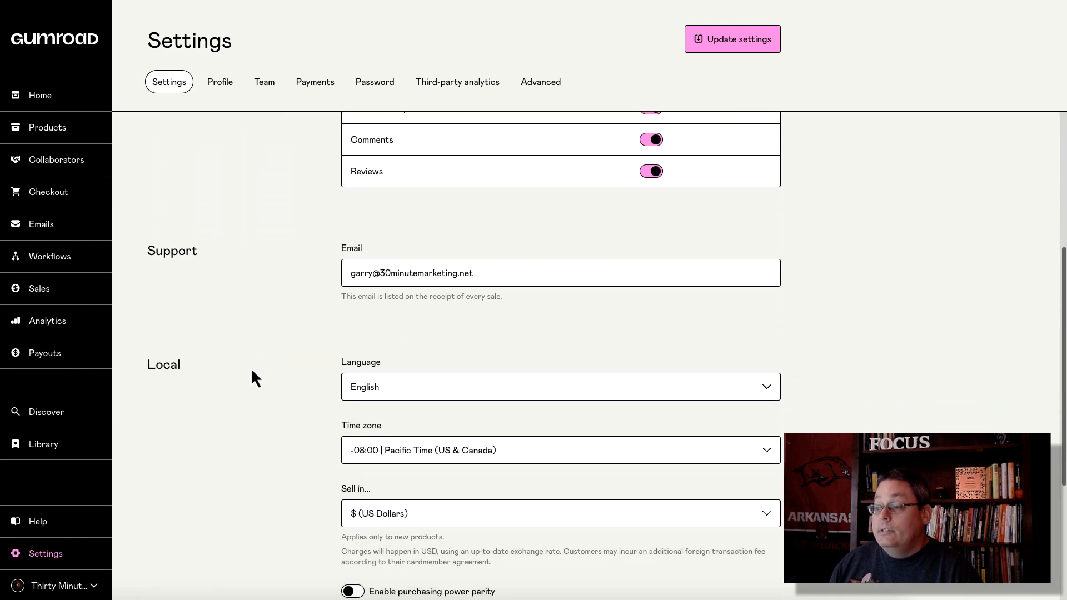
scroll(253, 371, down, 1)
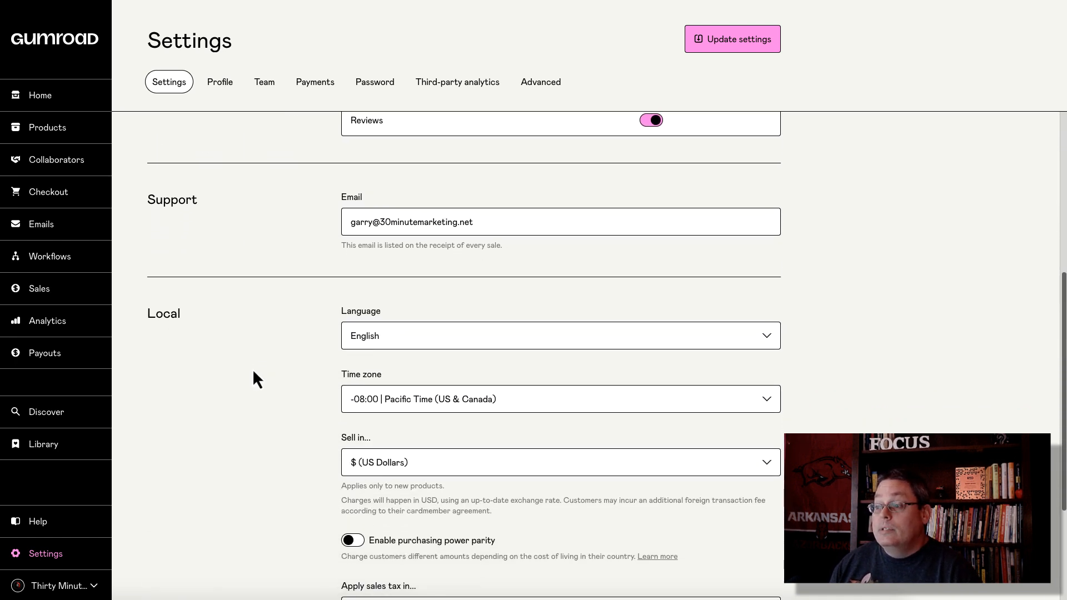
scroll(253, 372, down, 1)
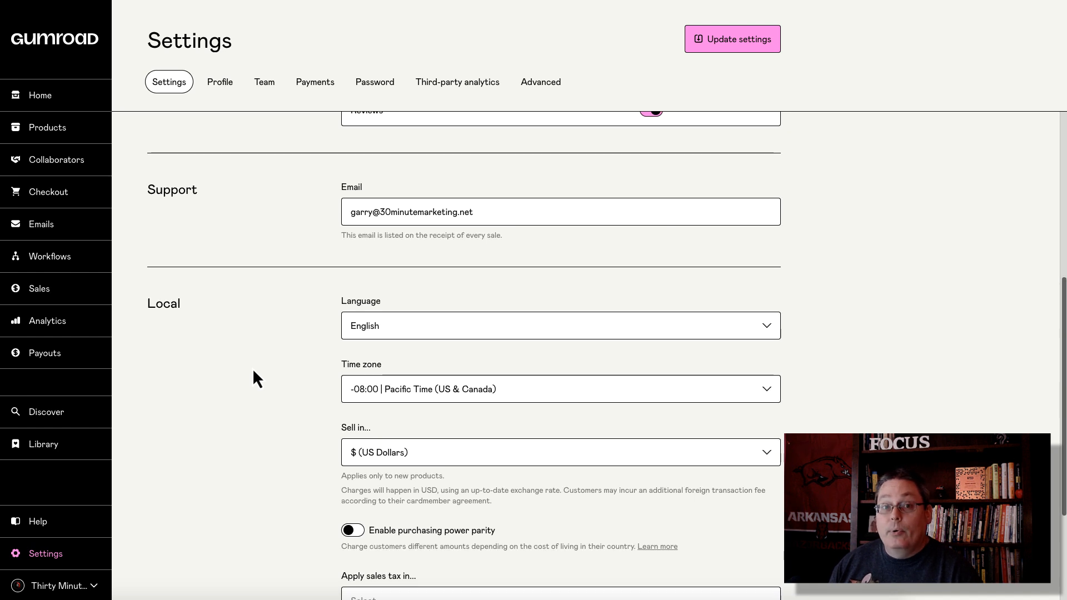
scroll(254, 371, down, 2)
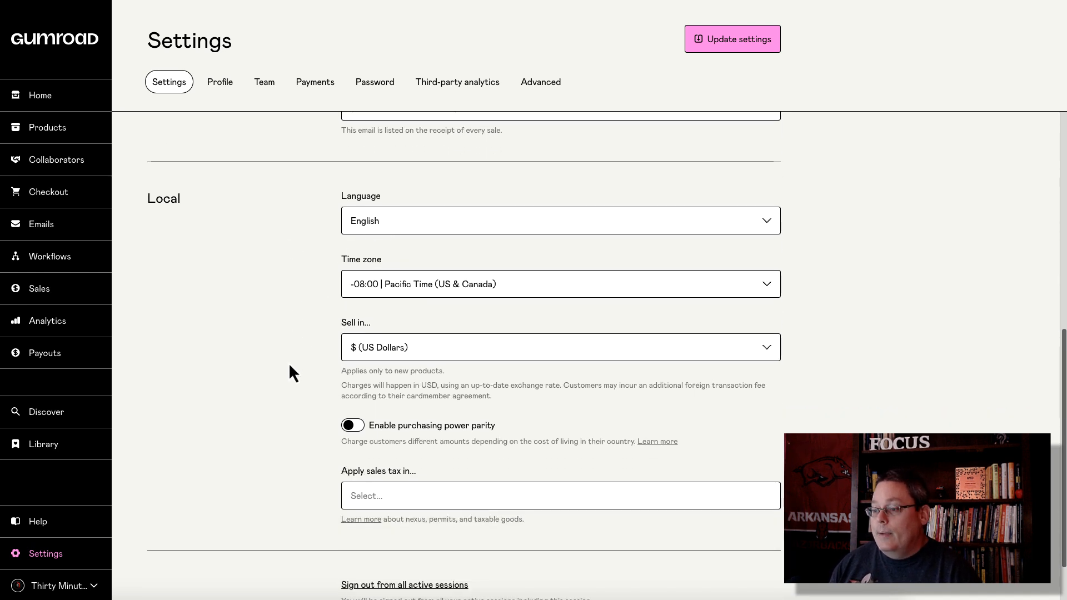
scroll(290, 366, down, 1)
click(363, 283)
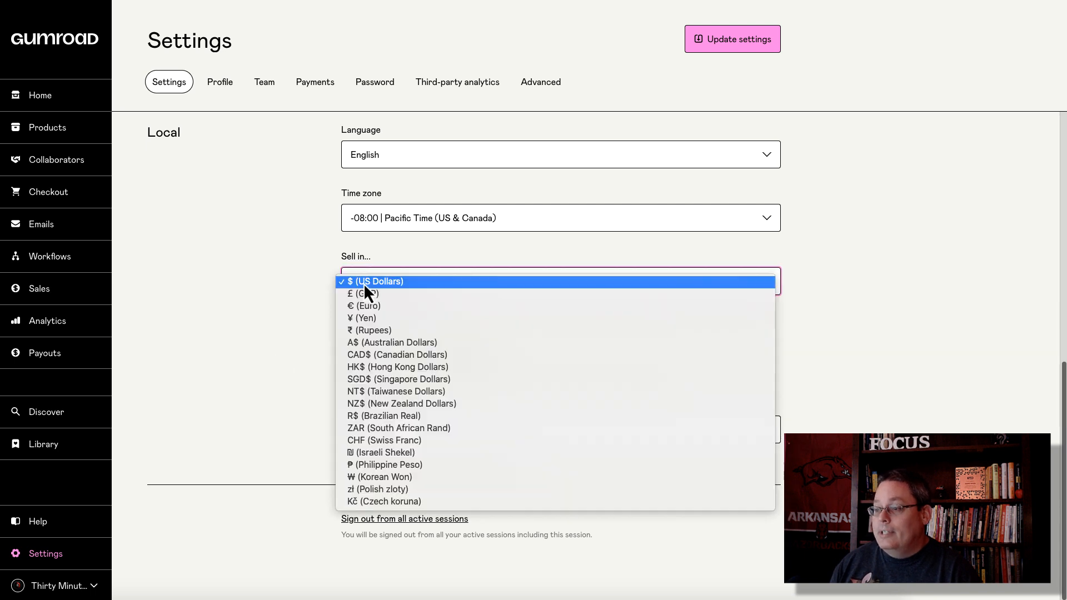
click(294, 282)
click(351, 361)
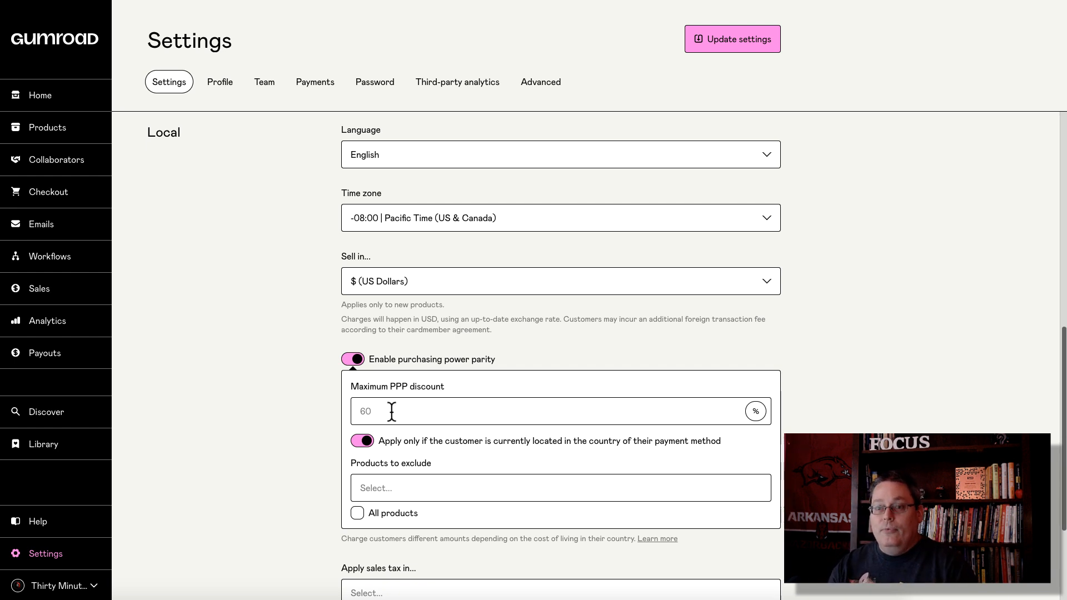
click(348, 360)
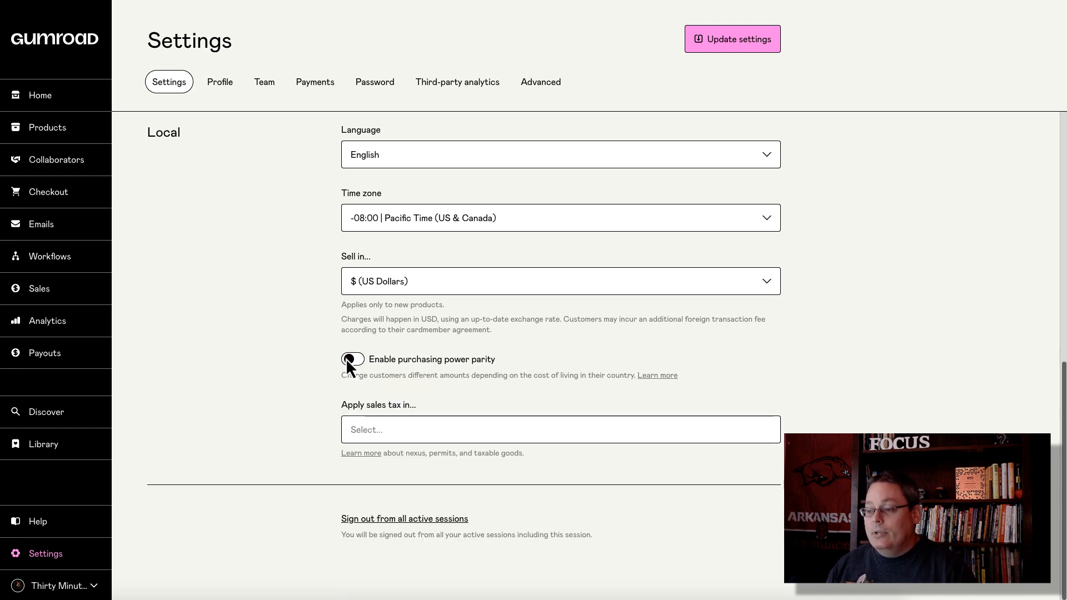
click(380, 429)
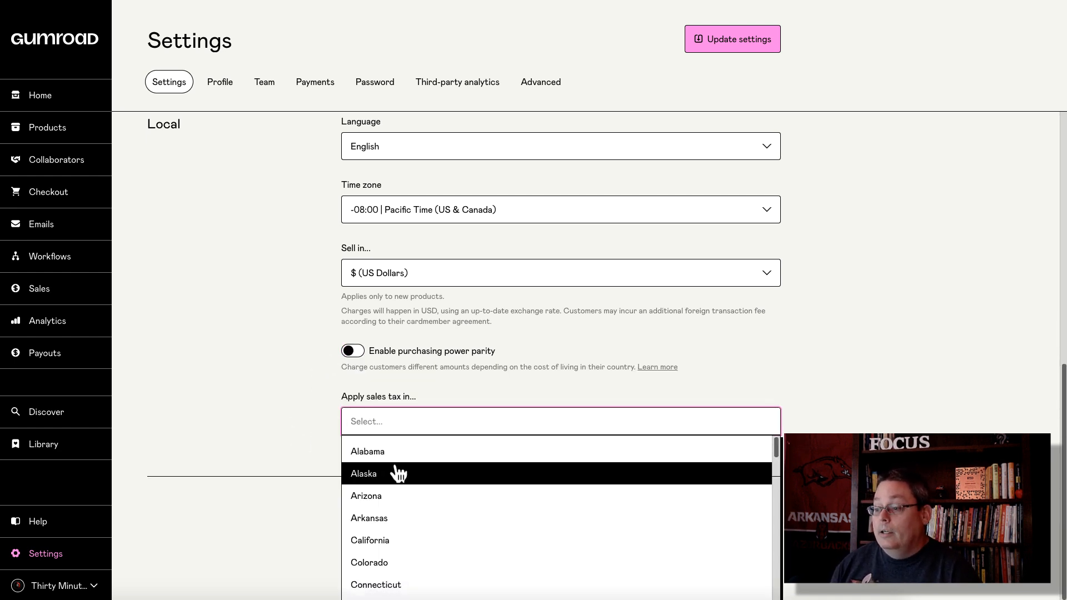
scroll(400, 475, down, 5)
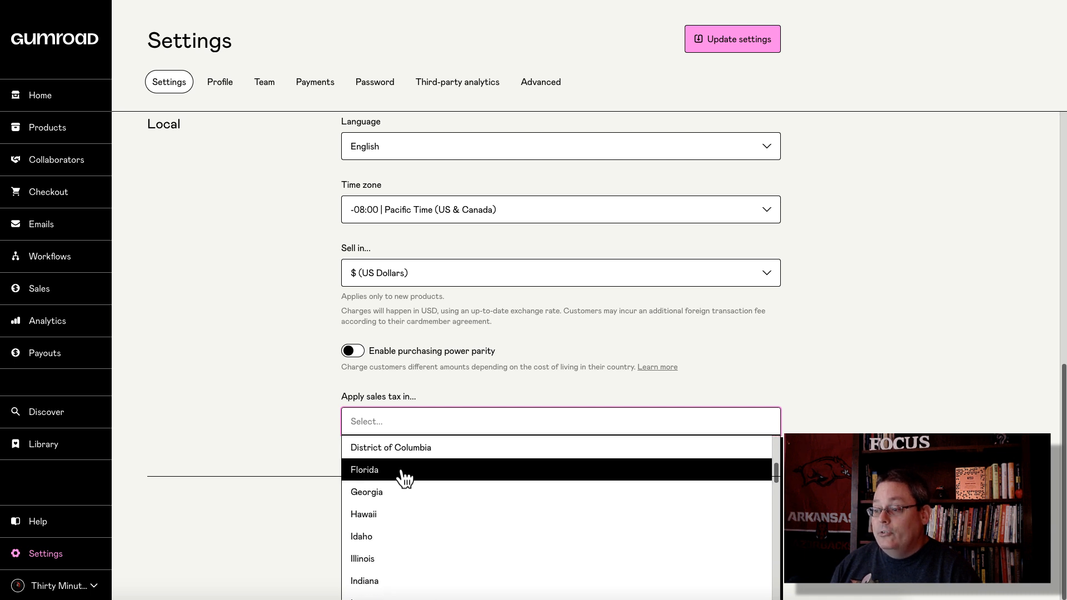
scroll(412, 516, down, 8)
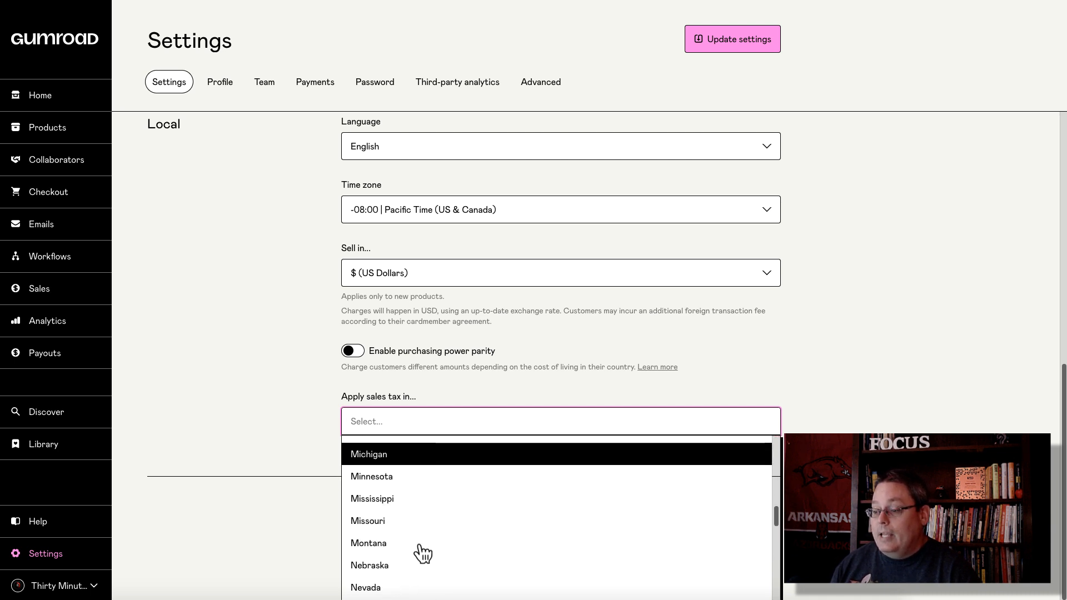
scroll(422, 553, up, 10)
click(291, 416)
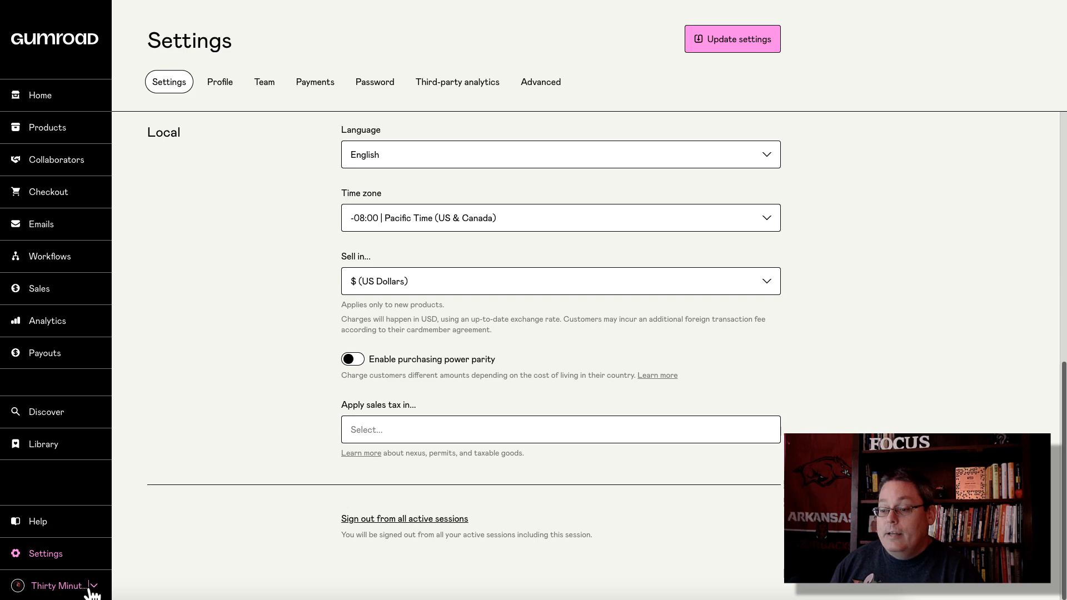
click(89, 589)
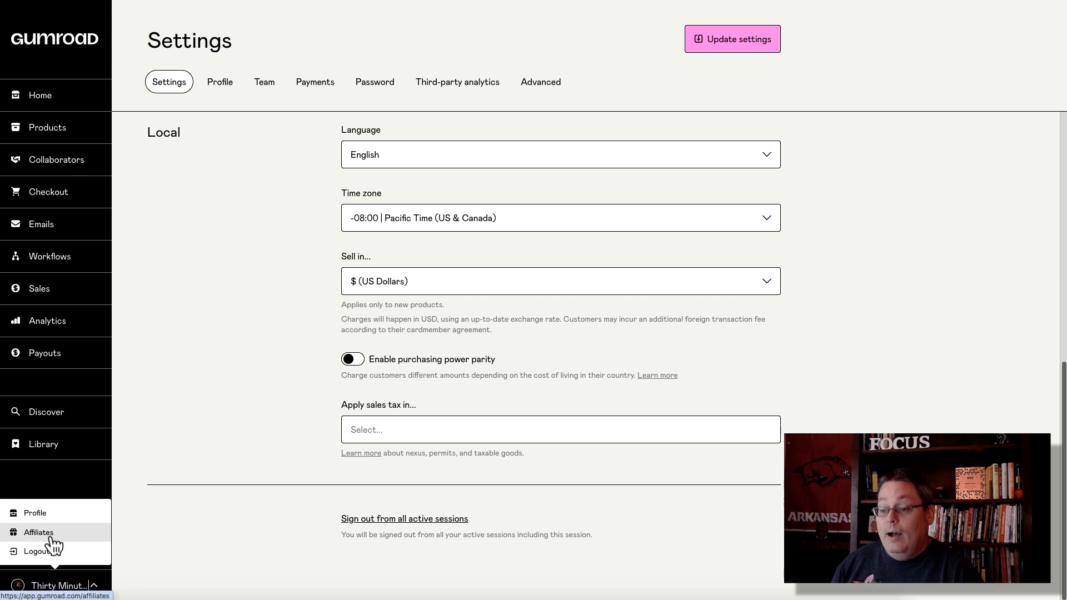
Step: Open the Affiliates page and click the edit pencil on the first affiliate row
click(38, 533)
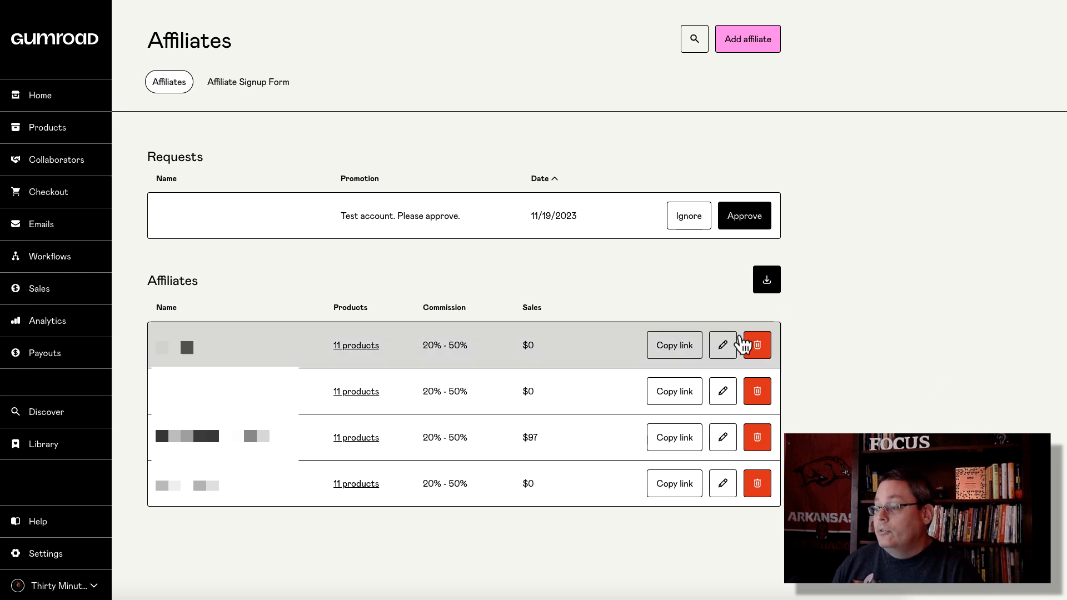
click(721, 344)
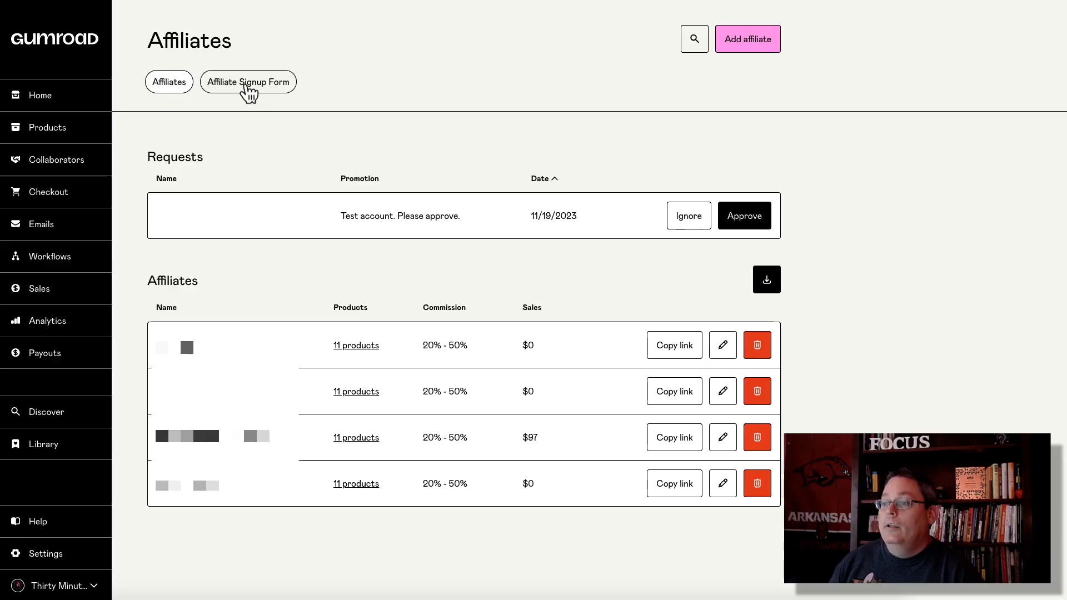
Step: Switch to the Affiliate Signup Form and review its product table with 50% commissions
click(250, 88)
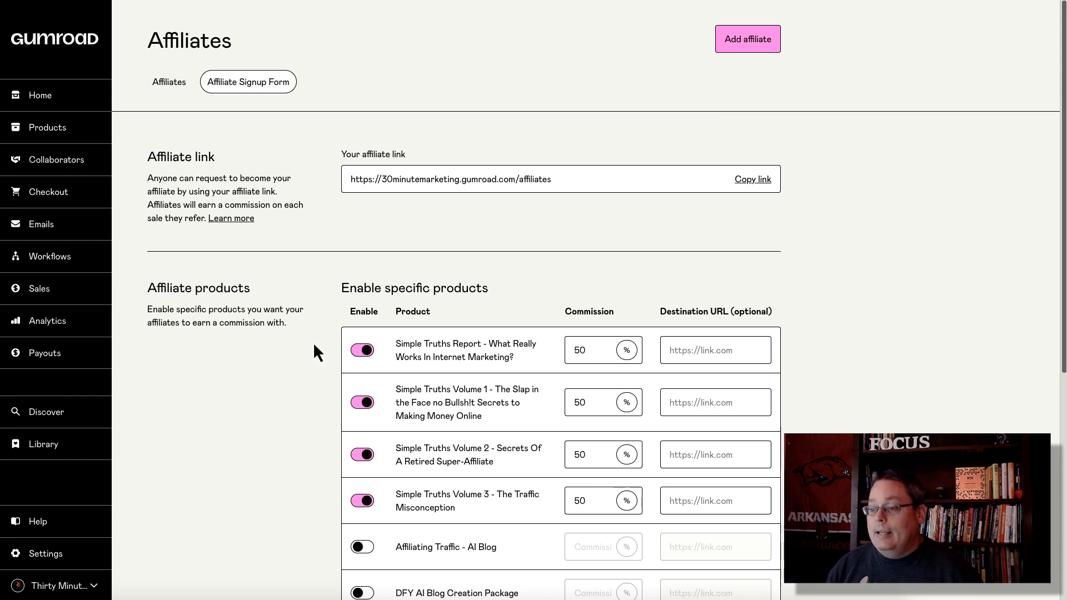
scroll(314, 376, down, 3)
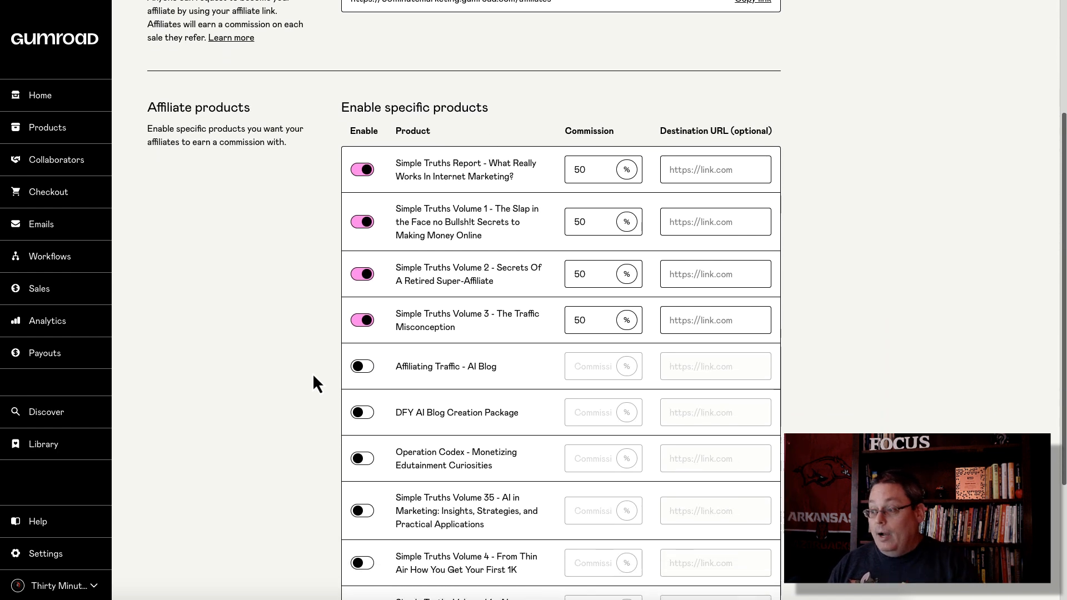
scroll(314, 376, down, 3)
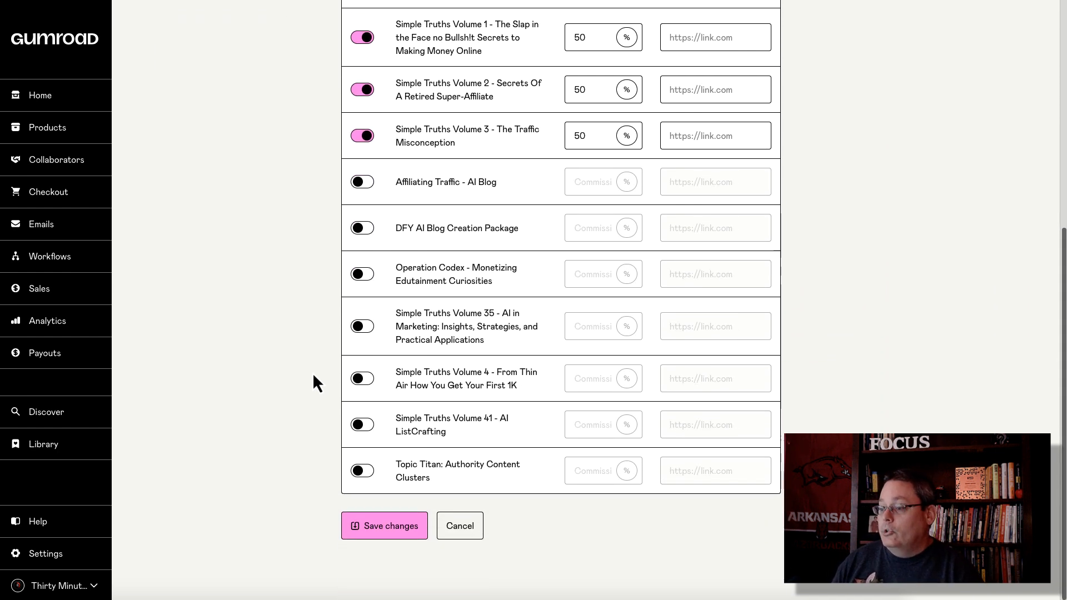
scroll(584, 358, up, 3)
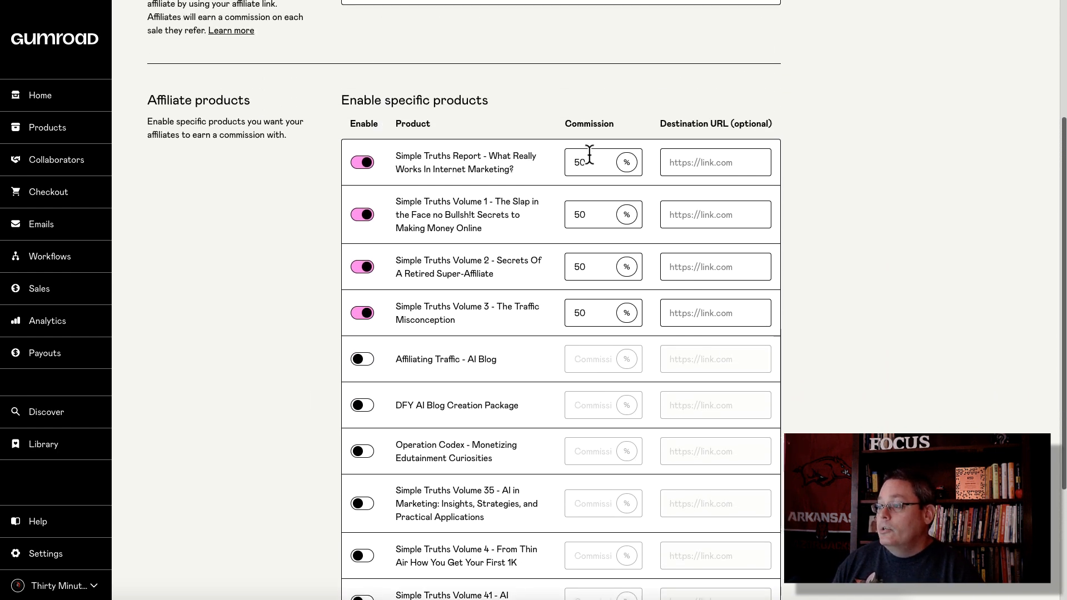
scroll(596, 247, up, 1)
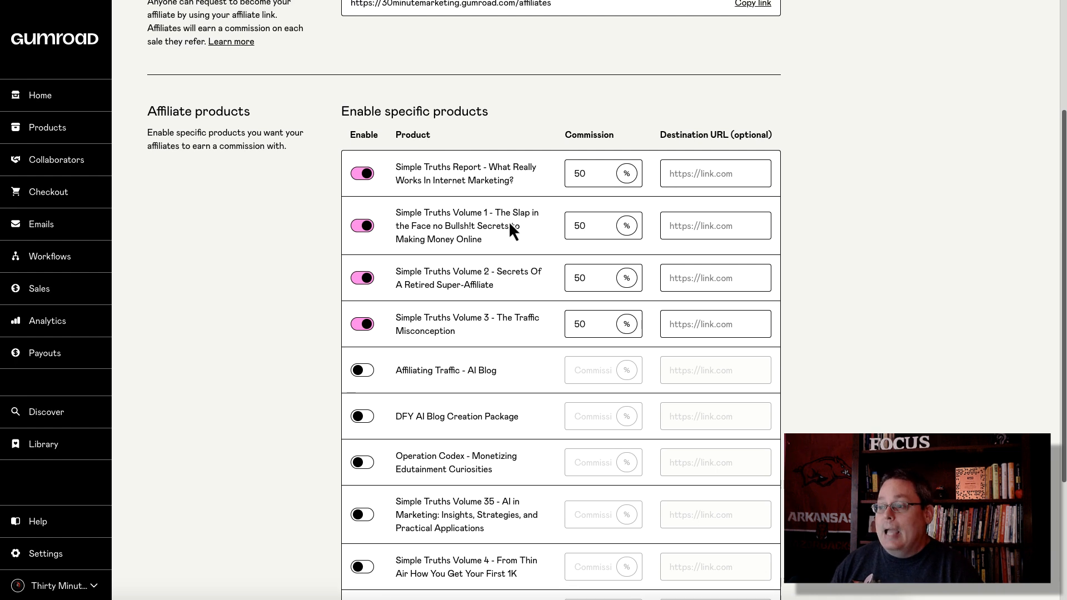
scroll(449, 305, up, 3)
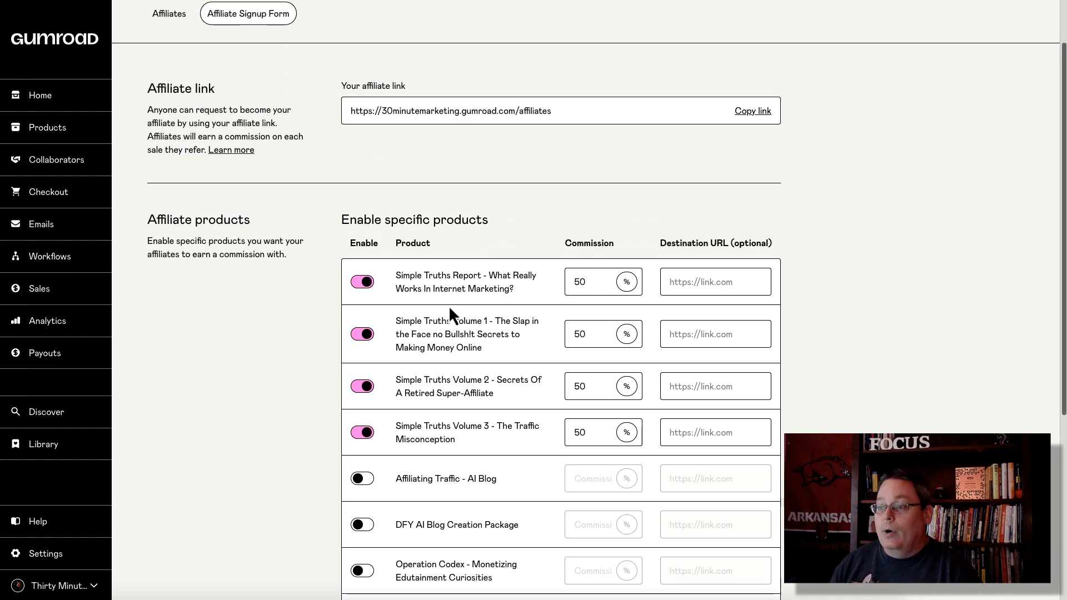